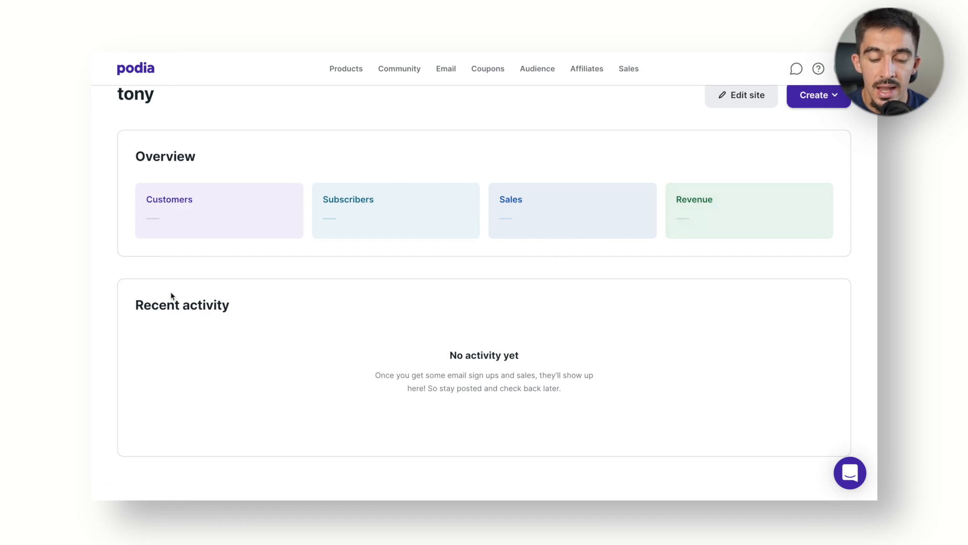
{"action": "left_click_drag", "start_coordinate": [137, 300], "coordinate": [232, 306]}
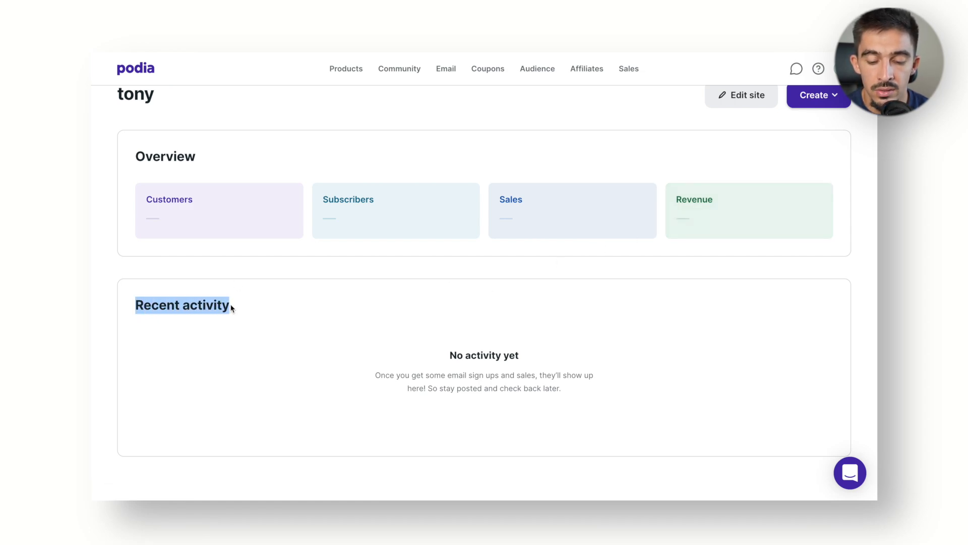
{"action": "left_click", "coordinate": [232, 305]}
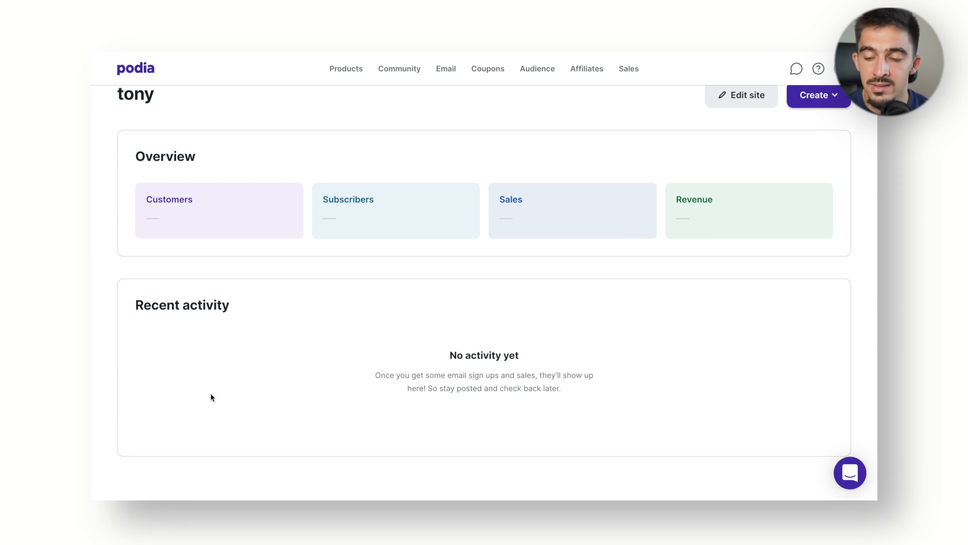
{"action": "scroll", "coordinate": [210, 398], "scroll_direction": "up", "scroll_amount": 2}
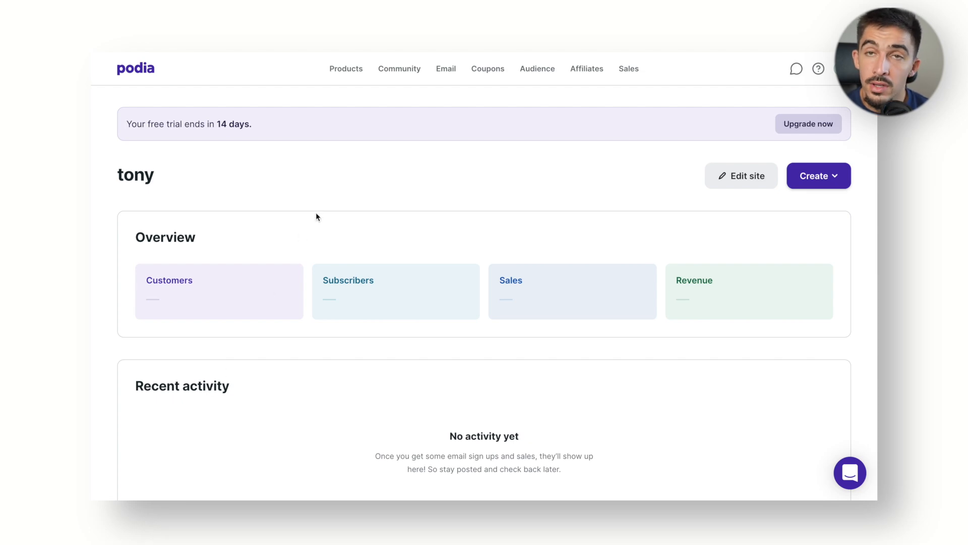
- Go to the list of products and start creating a new product
{"action": "left_click", "coordinate": [346, 76]}
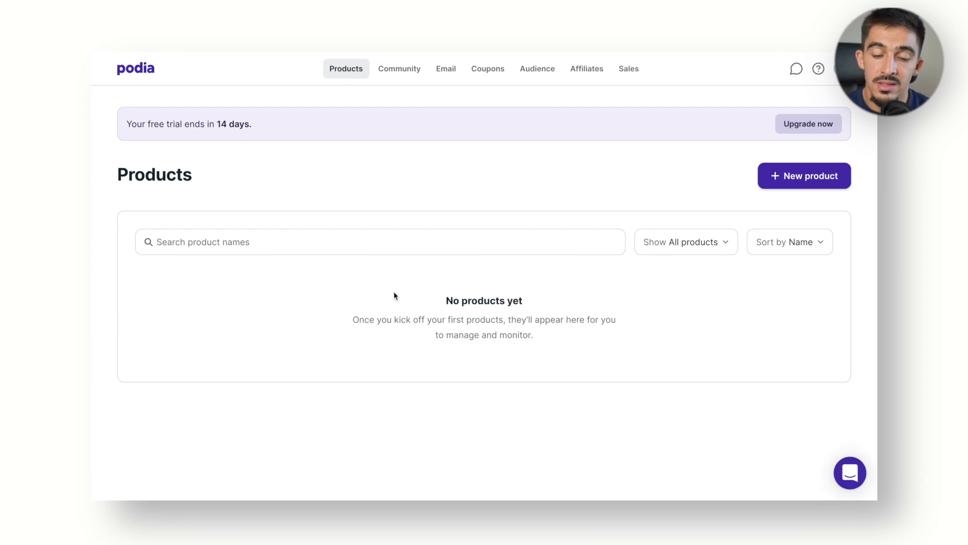
{"action": "left_click", "coordinate": [809, 180]}
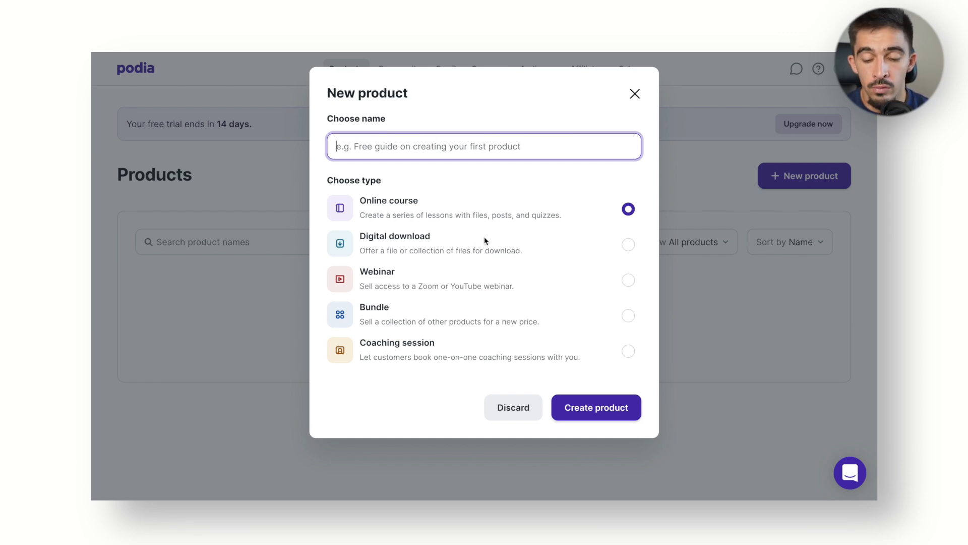
- Try out the product types Digital download, Online course, Webinar, Bundle and Coaching session for the new product
{"action": "left_click", "coordinate": [628, 245]}
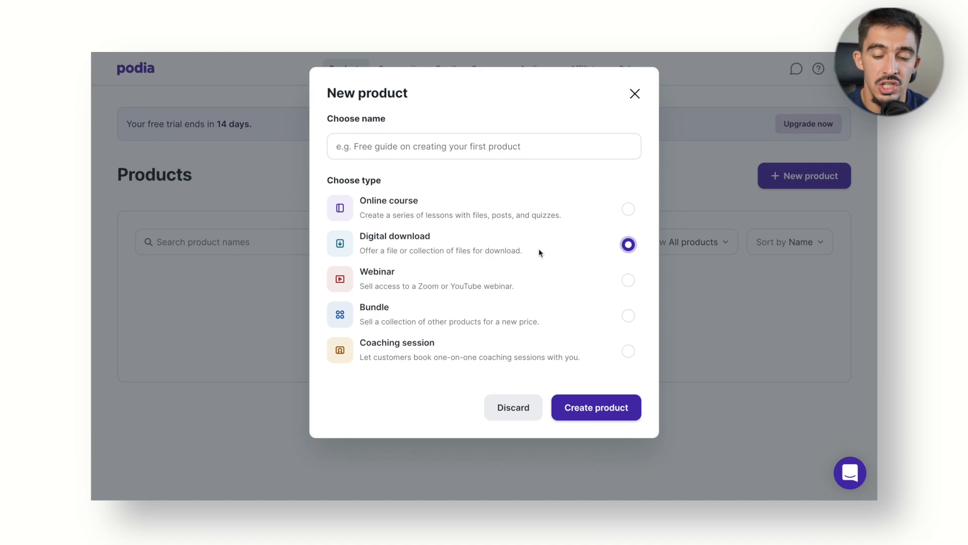
{"action": "left_click", "coordinate": [447, 214]}
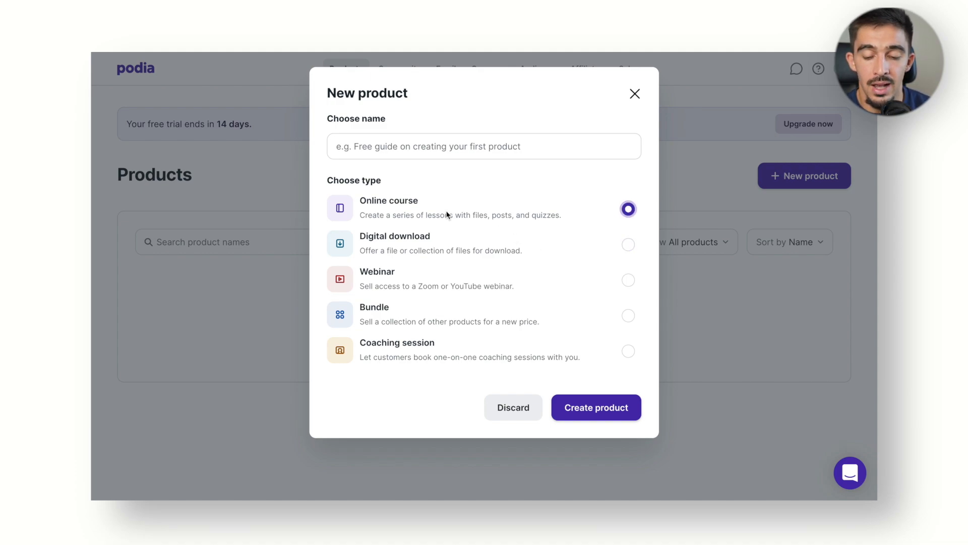
{"action": "left_click", "coordinate": [431, 287]}
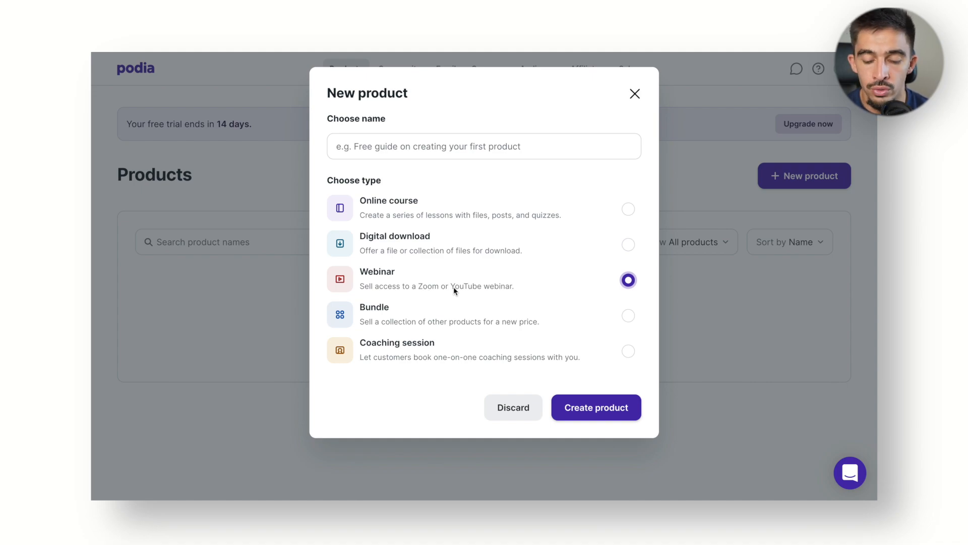
{"action": "left_click", "coordinate": [457, 320]}
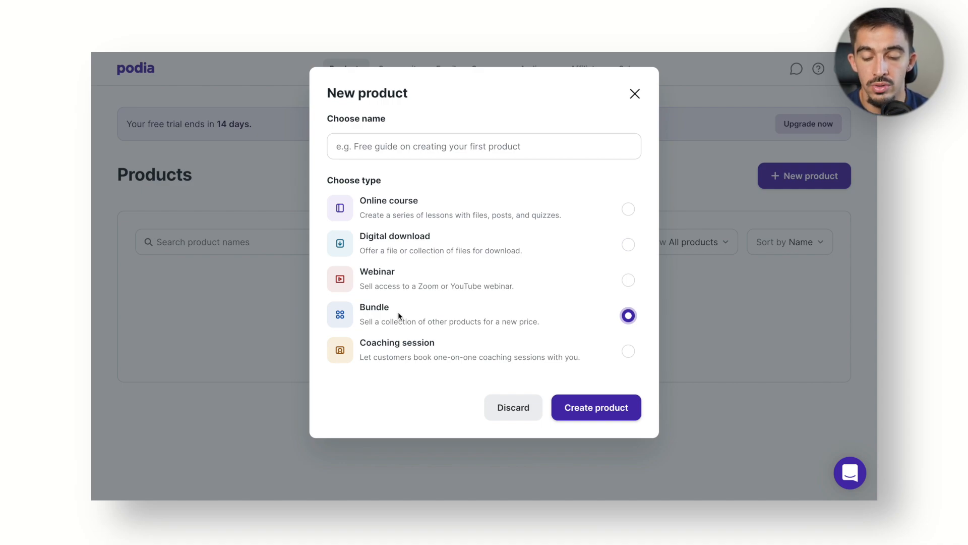
{"action": "left_click", "coordinate": [385, 354]}
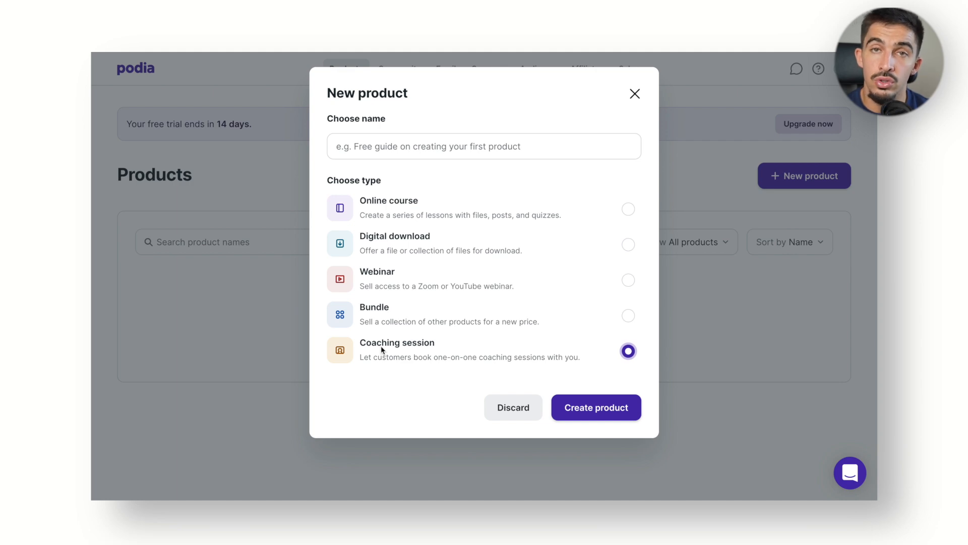
- Create the new product as an online course named "Produit A"
{"action": "left_click", "coordinate": [437, 208]}
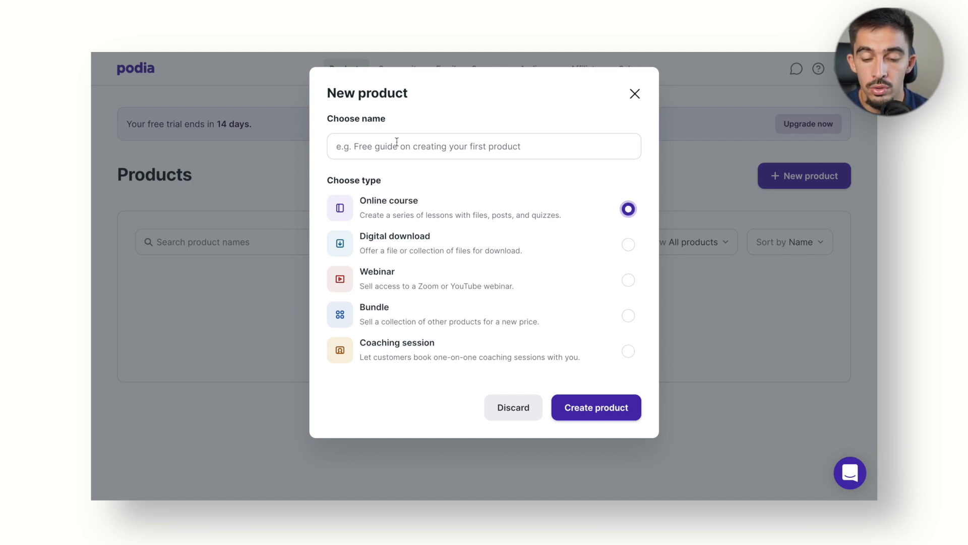
{"action": "left_click", "coordinate": [397, 146]}
{"action": "type", "text": "Produi"}
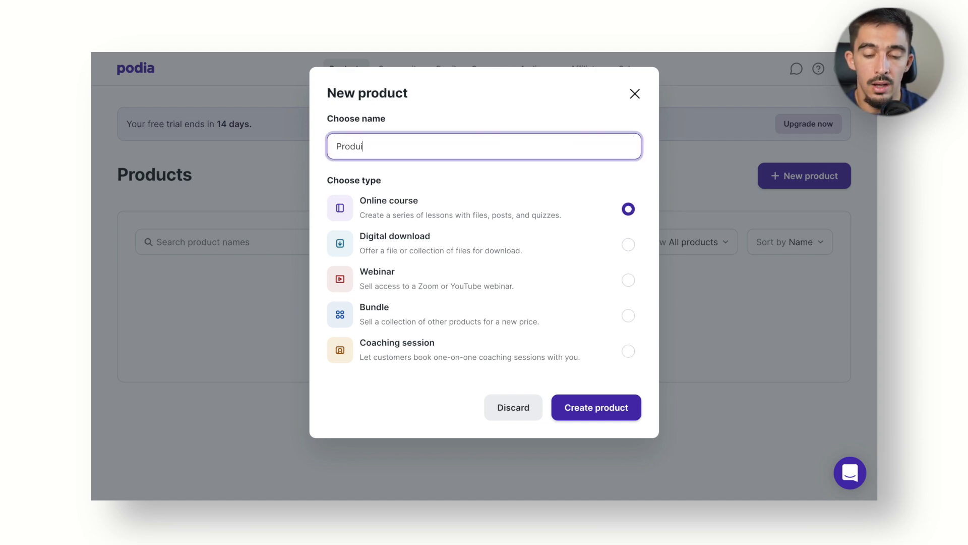
{"action": "type", "text": "t A"}
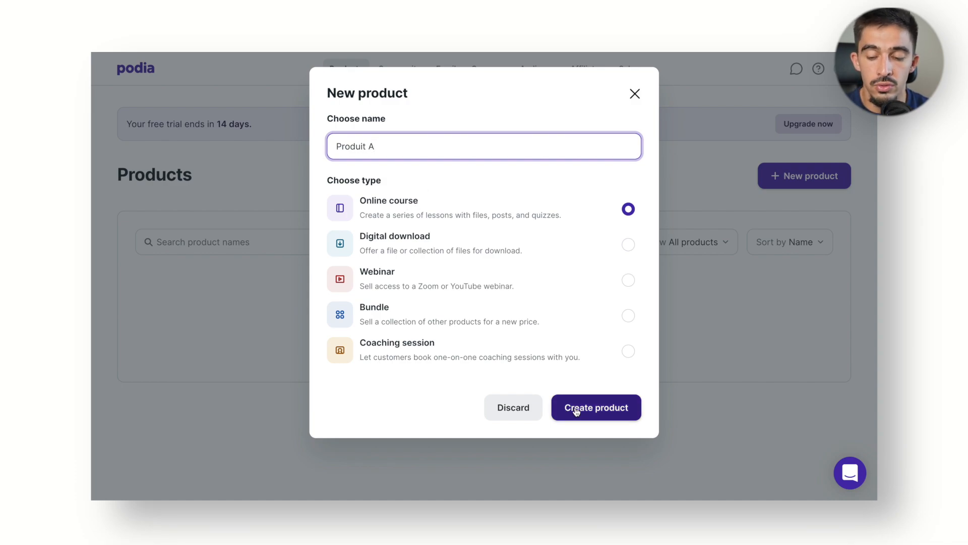
{"action": "left_click", "coordinate": [577, 409]}
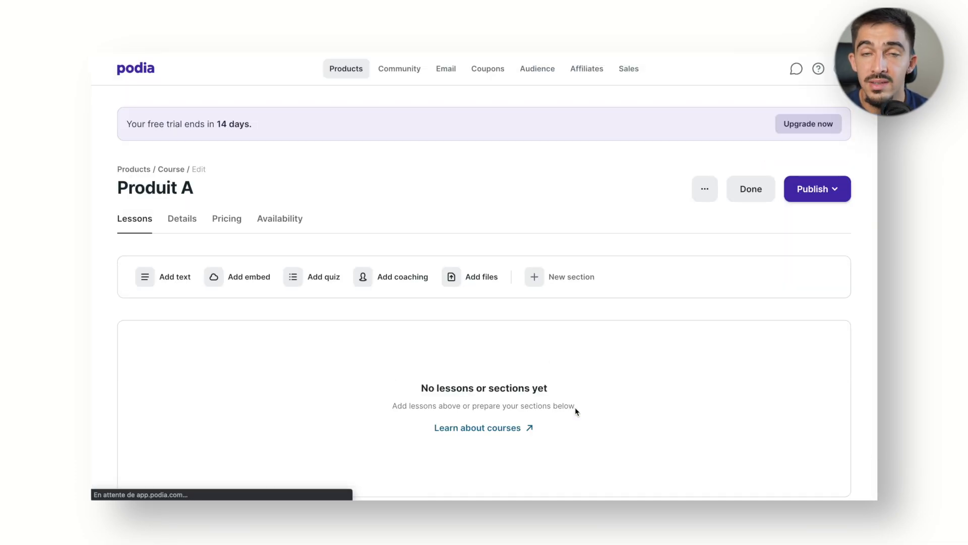
- Add a new section titled "Module 1" to the course and save it
{"action": "scroll", "coordinate": [348, 365], "scroll_direction": "down", "scroll_amount": 2}
{"action": "scroll", "coordinate": [348, 364], "scroll_direction": "up", "scroll_amount": 2}
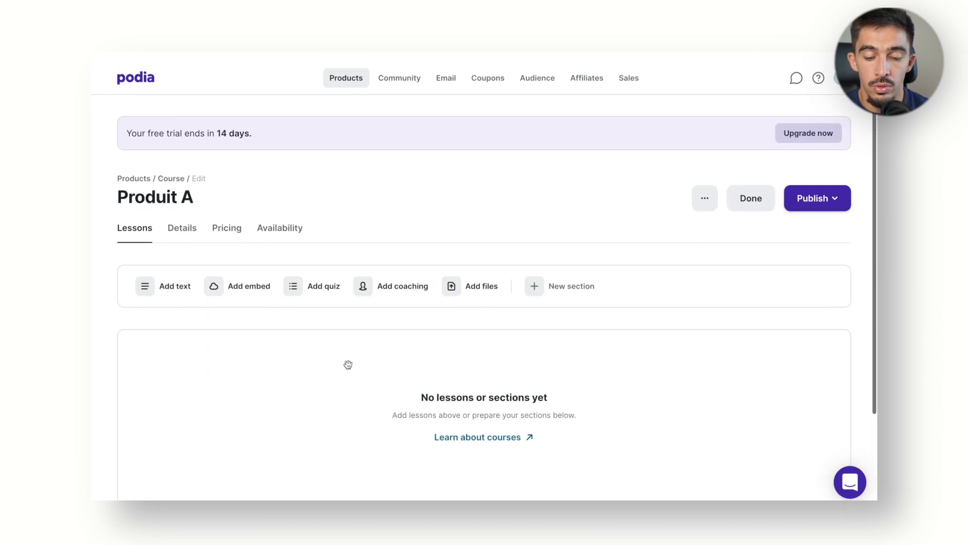
{"action": "scroll", "coordinate": [347, 364], "scroll_direction": "down", "scroll_amount": 1}
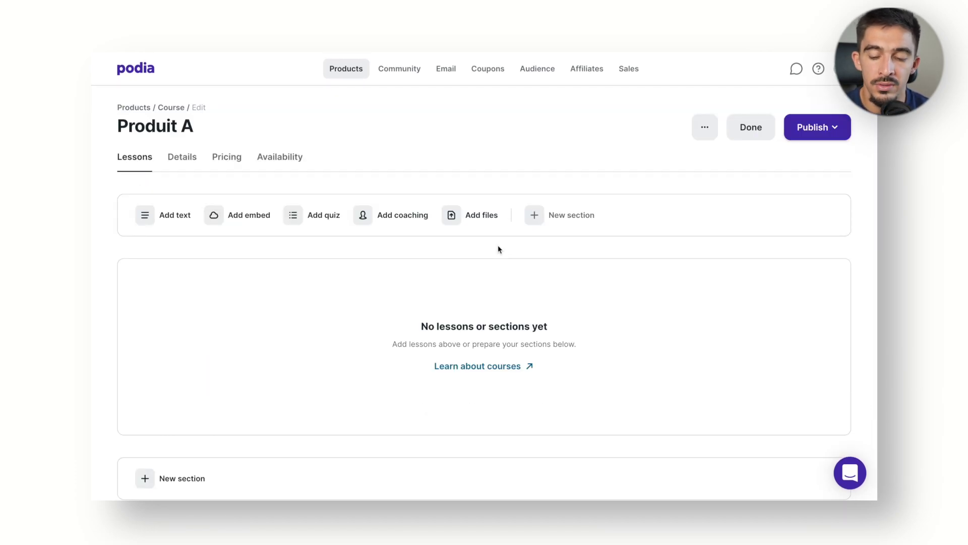
{"action": "left_click", "coordinate": [546, 215]}
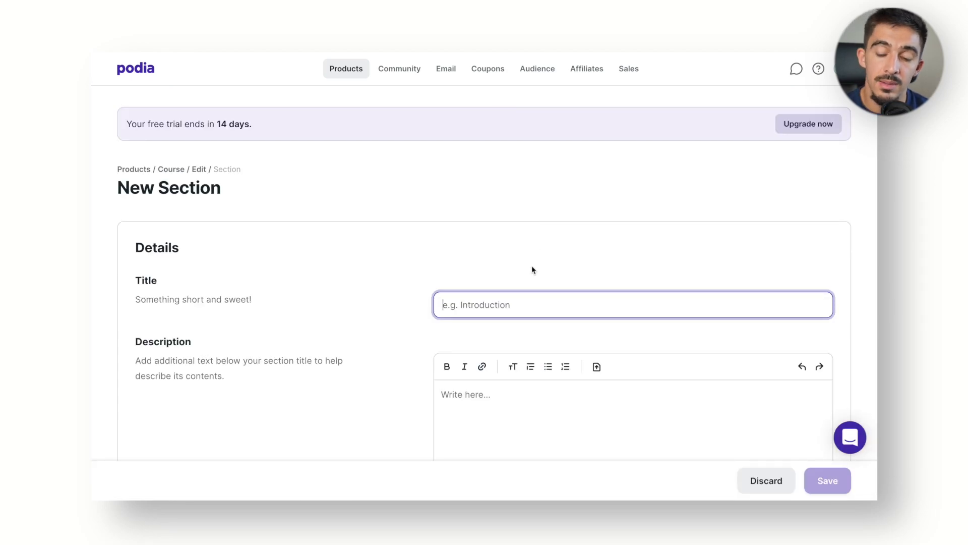
{"action": "left_click", "coordinate": [510, 304]}
{"action": "type", "text": "Module 1"}
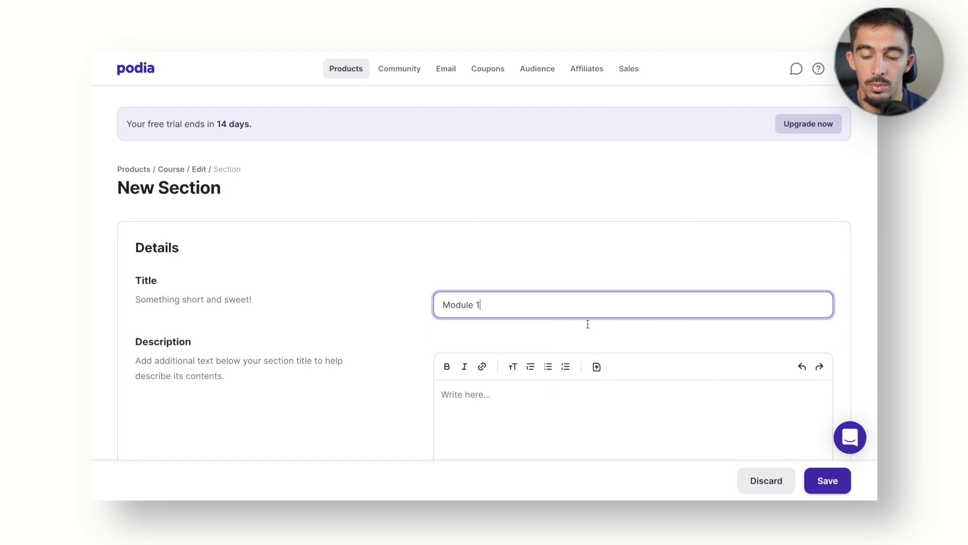
{"action": "scroll", "coordinate": [605, 332], "scroll_direction": "down", "scroll_amount": 1}
{"action": "key", "text": "Return"}
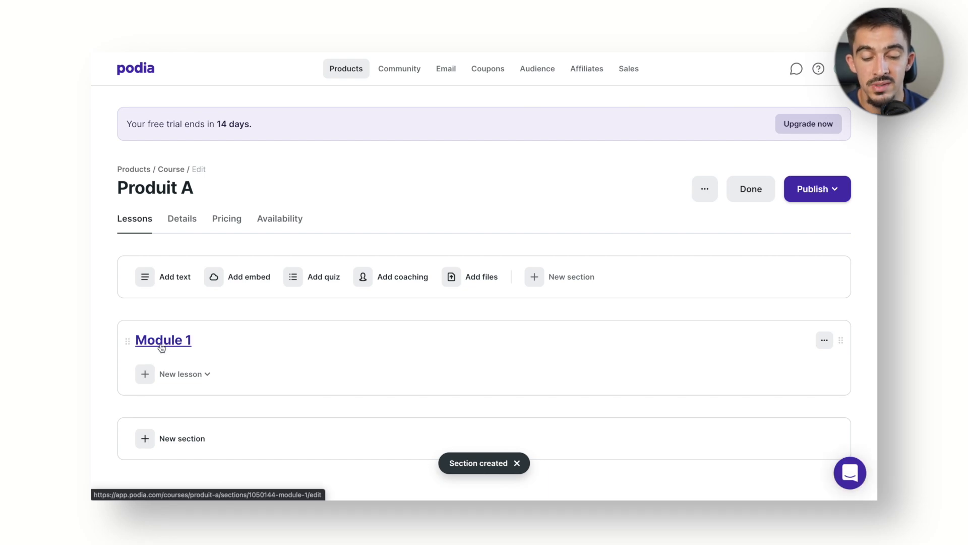
- Open a new embed lesson in Module 1, examine which embed sources are supported, and return to the course without saving
{"action": "scroll", "coordinate": [171, 360], "scroll_direction": "down", "scroll_amount": 1}
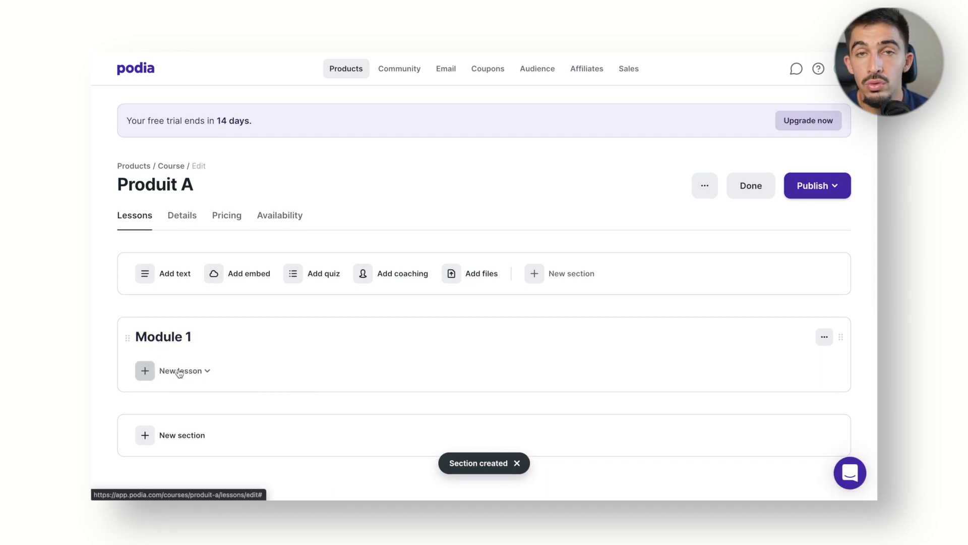
{"action": "left_click", "coordinate": [152, 376]}
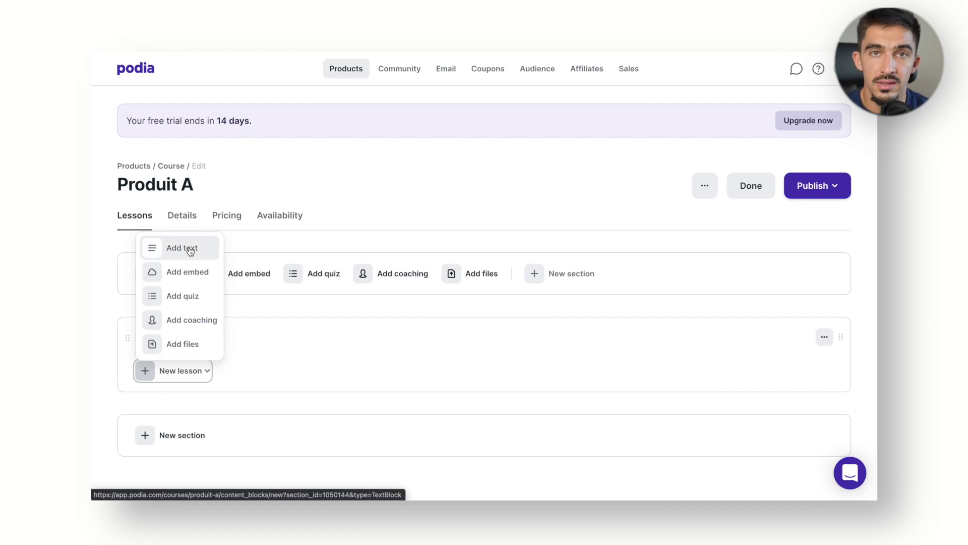
{"action": "left_click", "coordinate": [188, 281]}
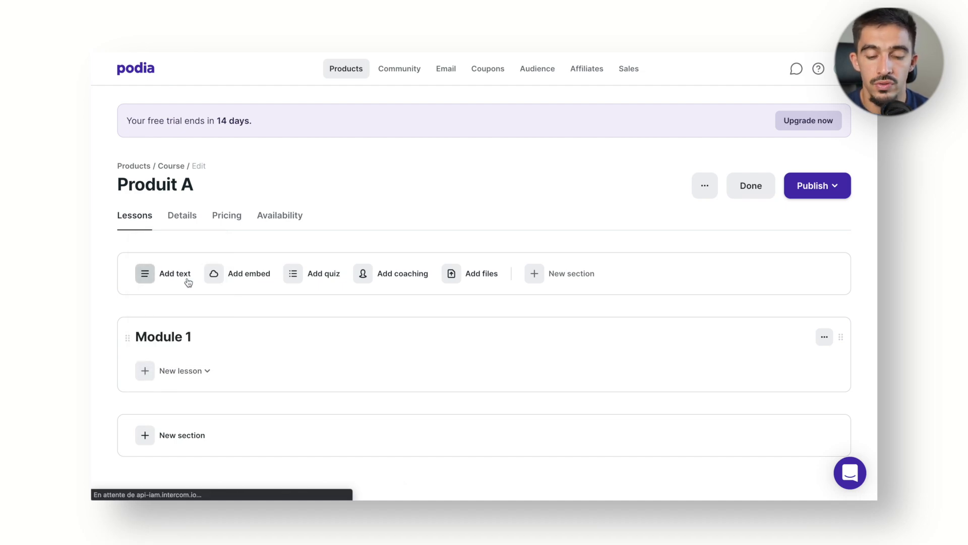
{"action": "scroll", "coordinate": [442, 346], "scroll_direction": "down", "scroll_amount": 3}
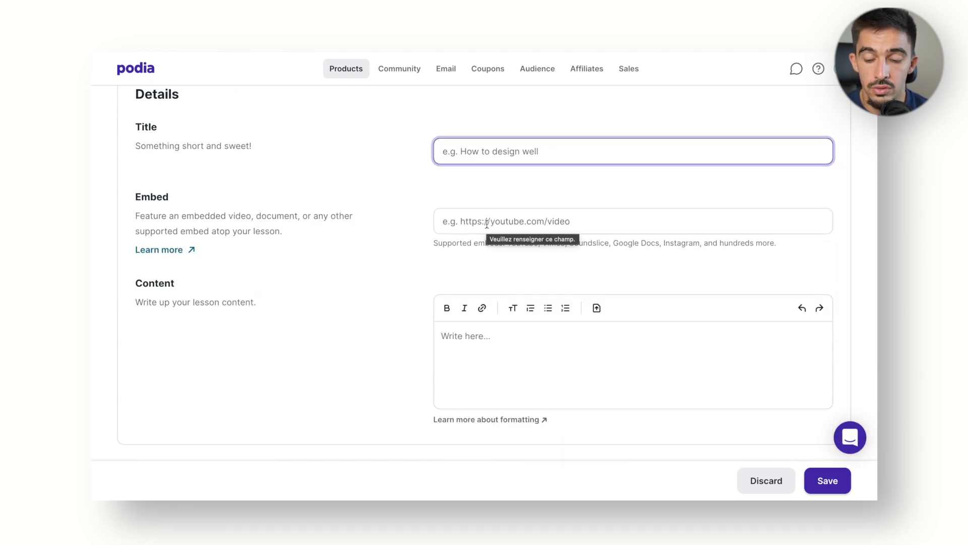
{"action": "left_click", "coordinate": [615, 244]}
{"action": "left_click_drag", "start_coordinate": [614, 244], "coordinate": [640, 244]}
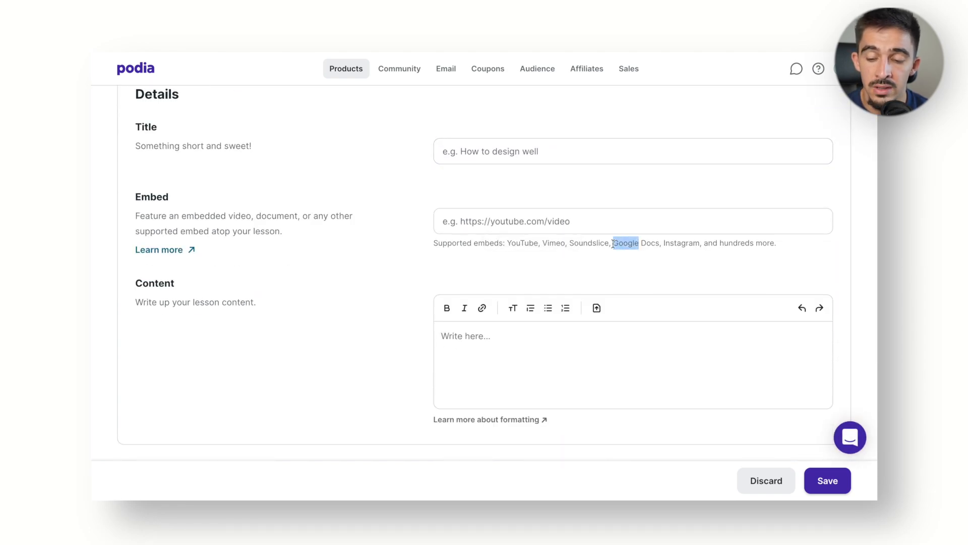
{"action": "left_click_drag", "start_coordinate": [548, 245], "coordinate": [564, 244]}
{"action": "left_click_drag", "start_coordinate": [662, 244], "coordinate": [689, 244]}
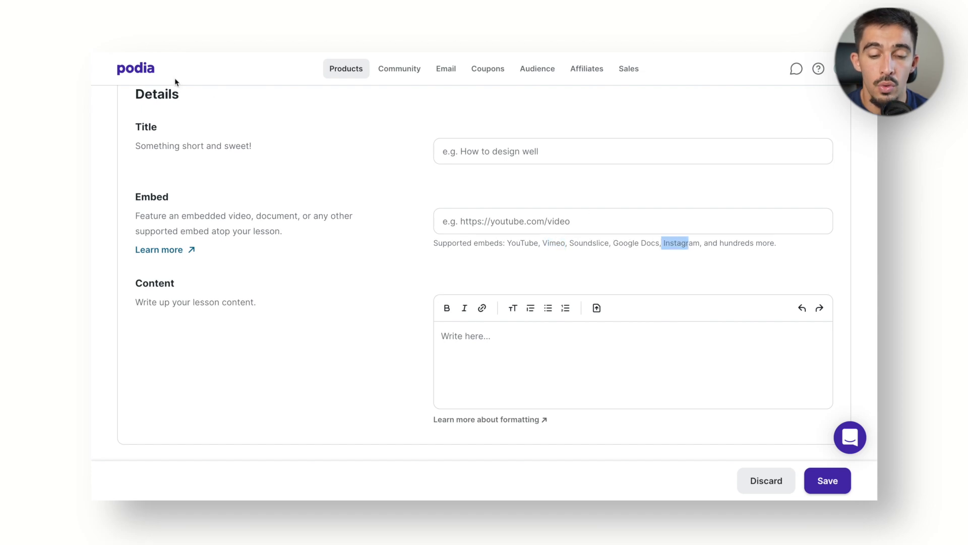
{"action": "left_click", "coordinate": [104, 43]}
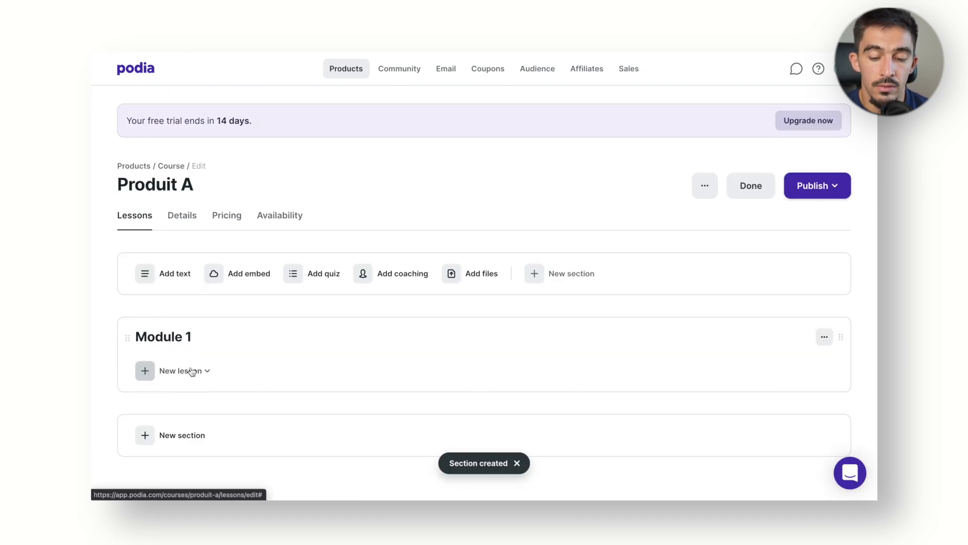
- Add two MP4 video files as new lessons in Module 1
{"action": "left_click", "coordinate": [186, 369]}
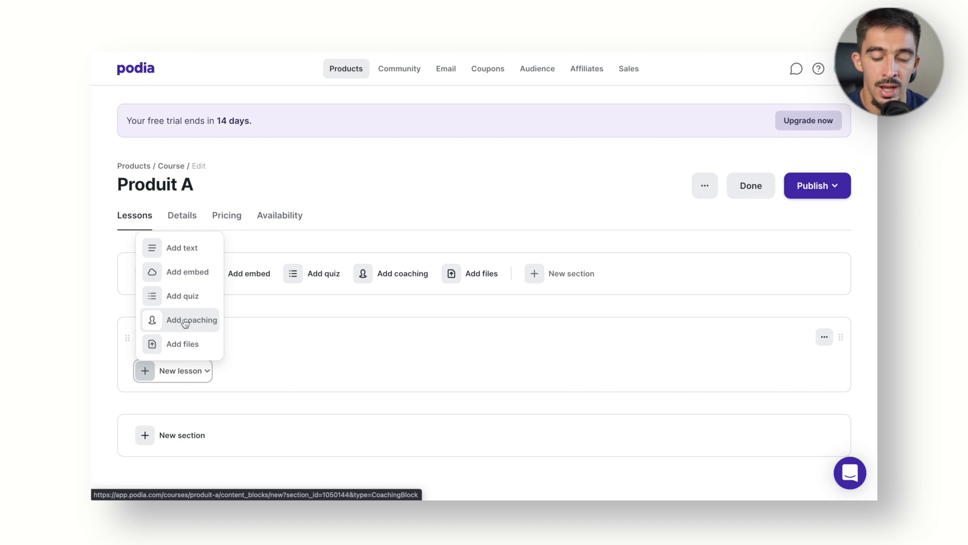
{"action": "left_click", "coordinate": [256, 344]}
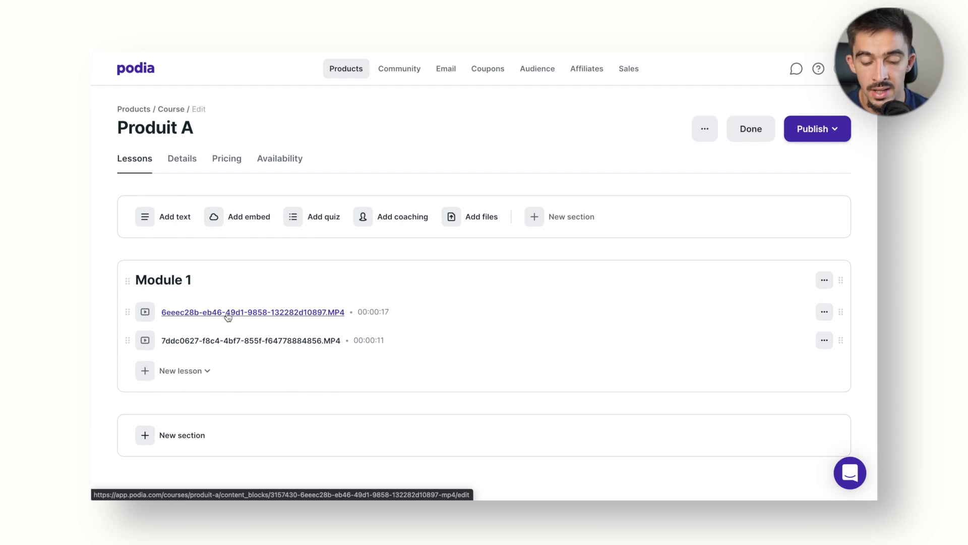
- Rename the first video lesson in Module 1 as "Vidéo 1" and save it
{"action": "left_click", "coordinate": [207, 313]}
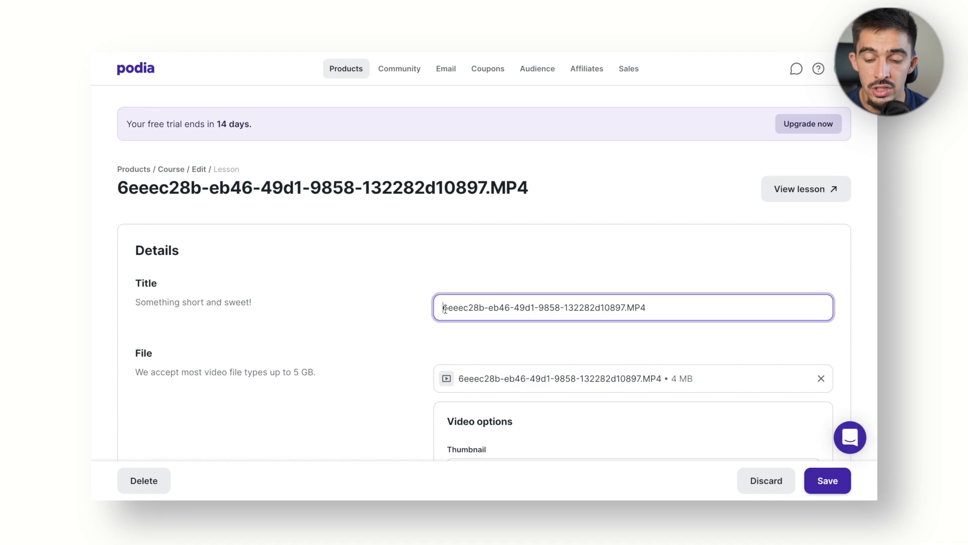
{"action": "left_click_drag", "start_coordinate": [443, 308], "coordinate": [674, 309]}
{"action": "type", "text": "Vide"}
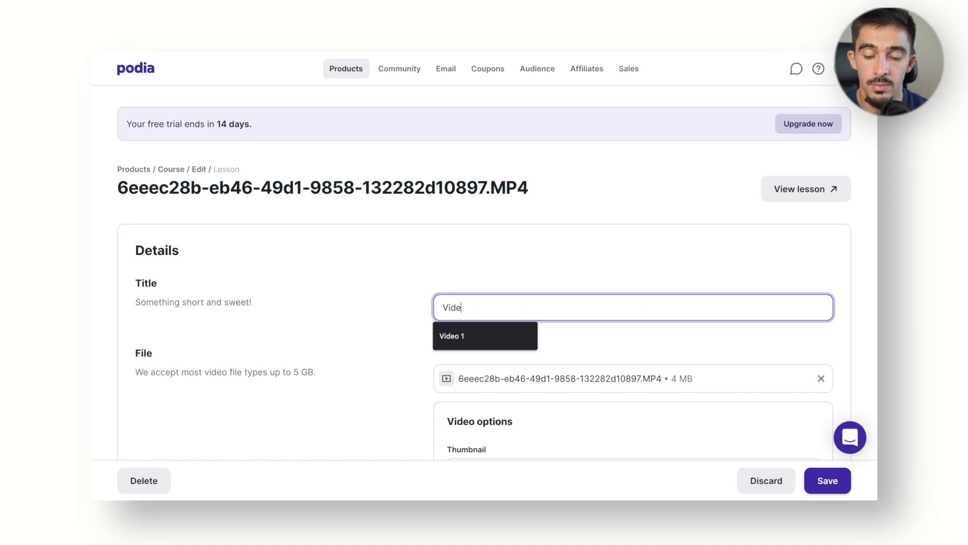
{"action": "type", "text": "o"}
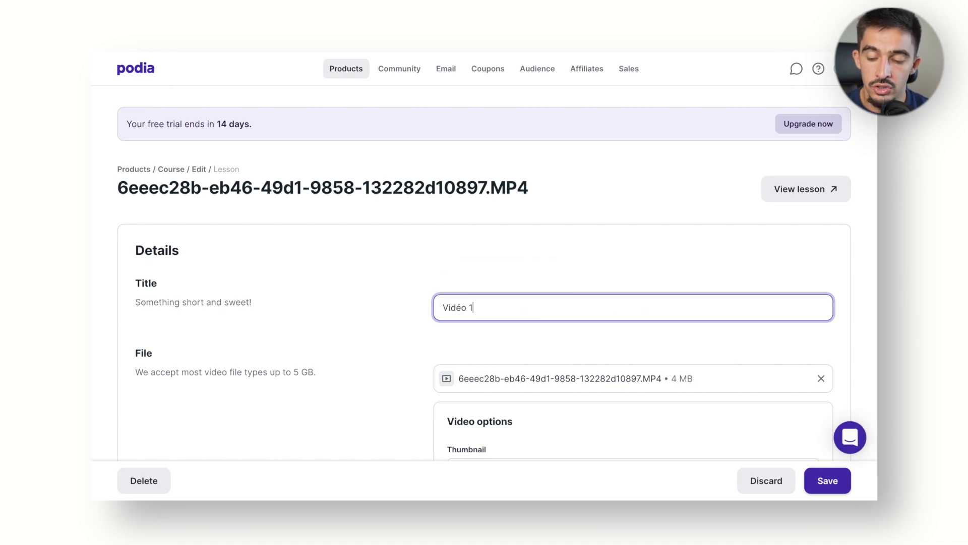
{"action": "type", "text": " 1"}
{"action": "left_click", "coordinate": [829, 481]}
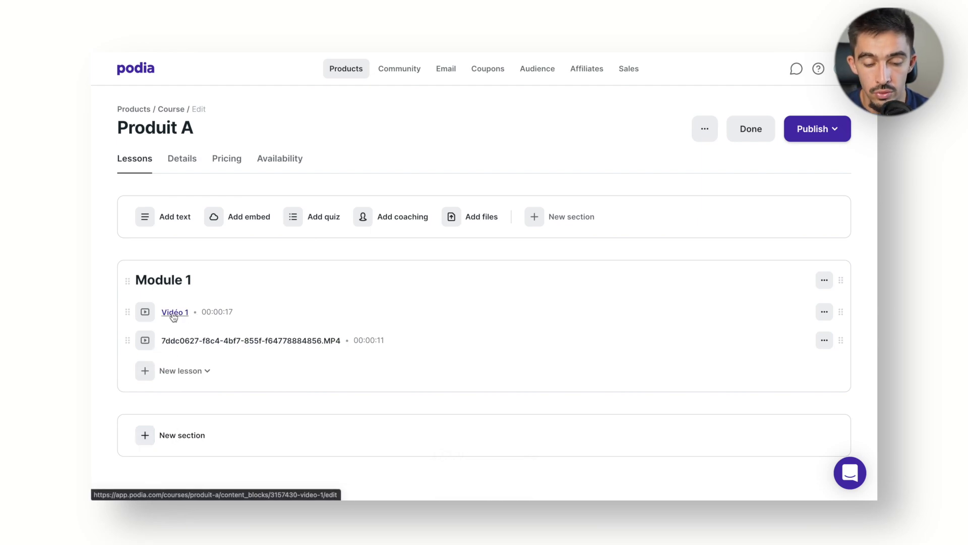
- Open the course's details and examine its name, image and description settings
{"action": "left_click", "coordinate": [178, 164]}
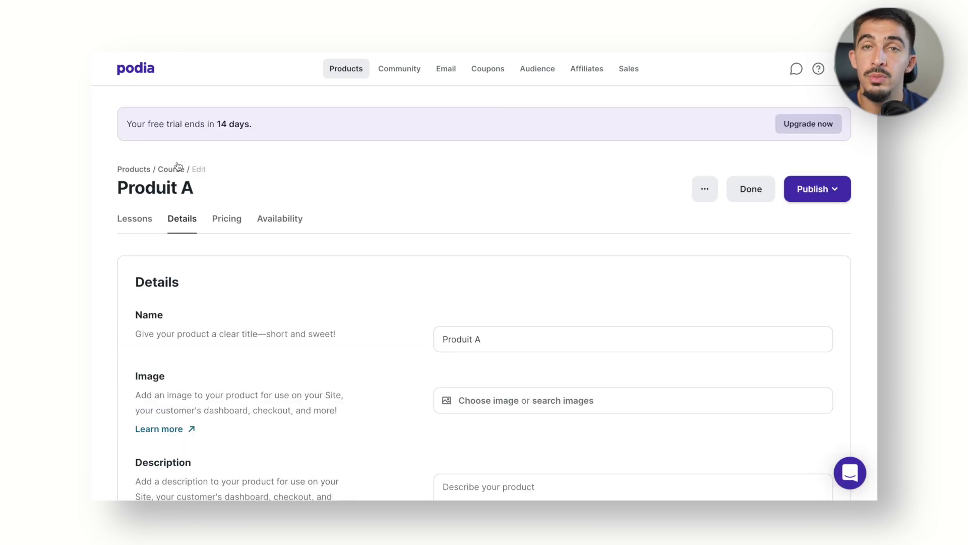
{"action": "scroll", "coordinate": [410, 277], "scroll_direction": "down", "scroll_amount": 2}
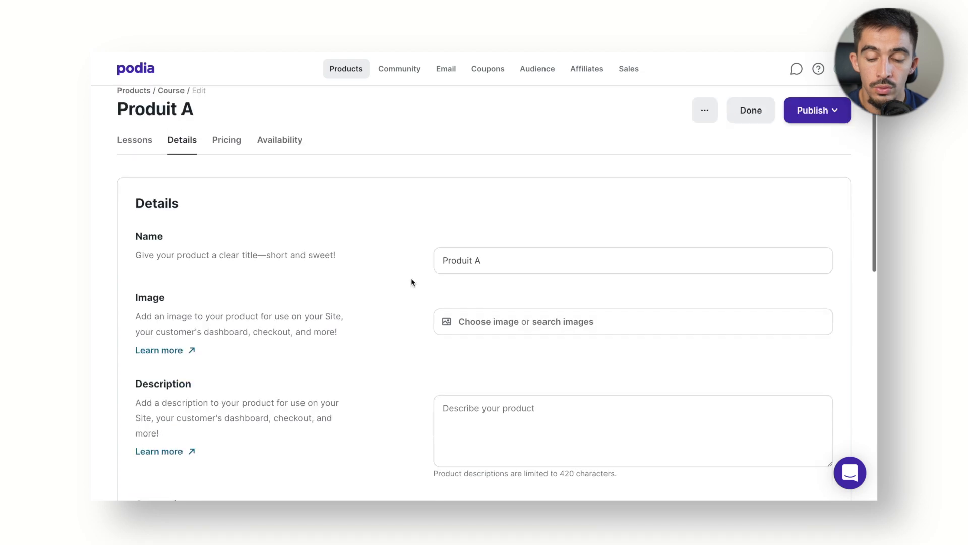
{"action": "left_click_drag", "start_coordinate": [443, 260], "coordinate": [519, 262]}
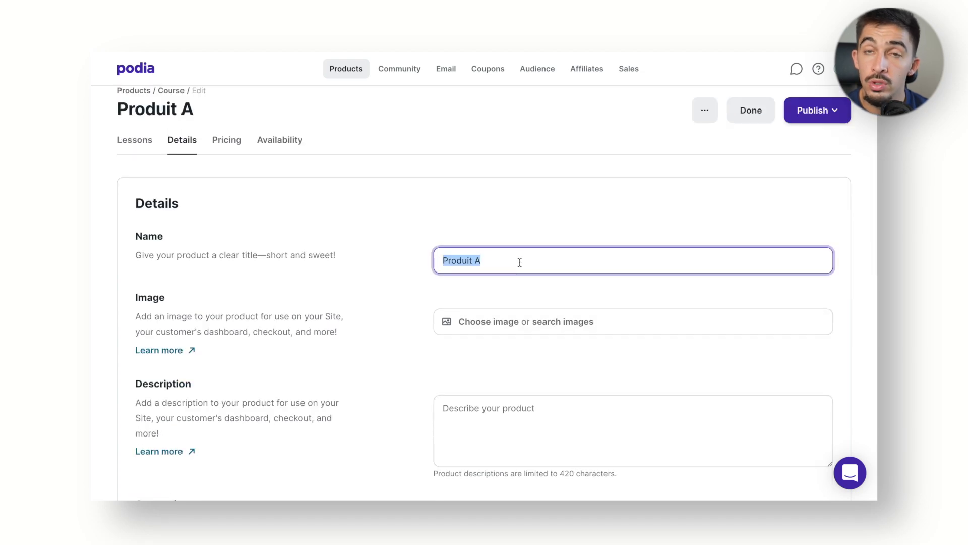
{"action": "left_click", "coordinate": [391, 226]}
{"action": "scroll", "coordinate": [403, 232], "scroll_direction": "down", "scroll_amount": 1}
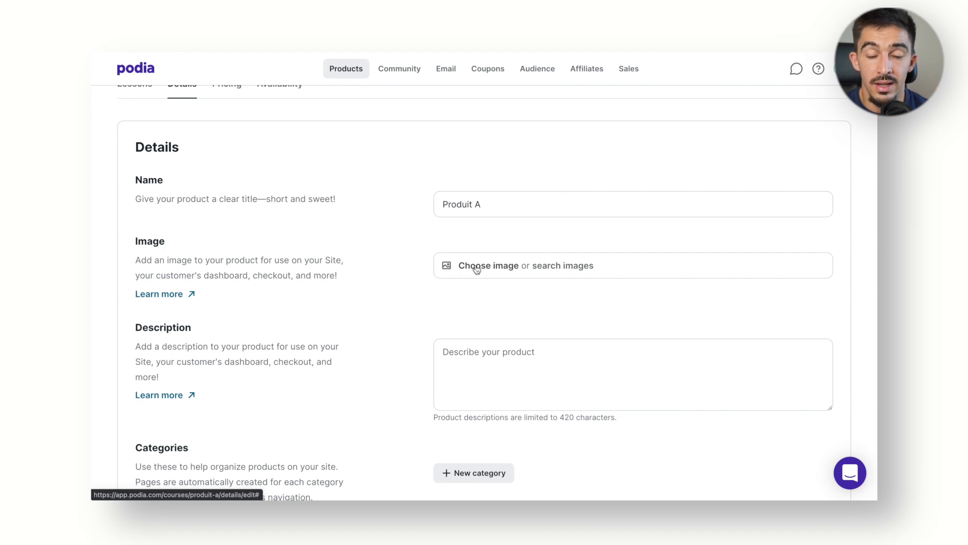
{"action": "scroll", "coordinate": [367, 218], "scroll_direction": "down", "scroll_amount": 3}
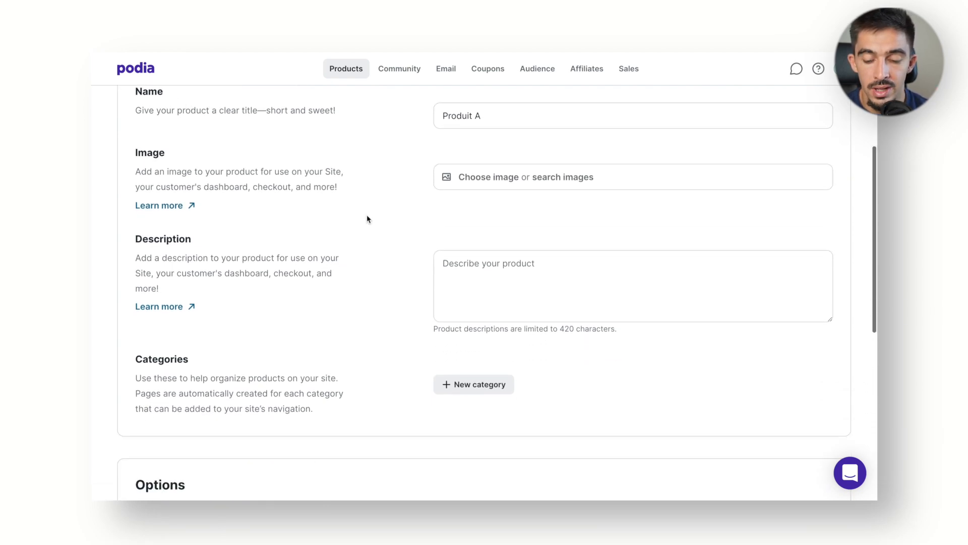
{"action": "left_click", "coordinate": [451, 225]}
{"action": "left_click", "coordinate": [377, 247]}
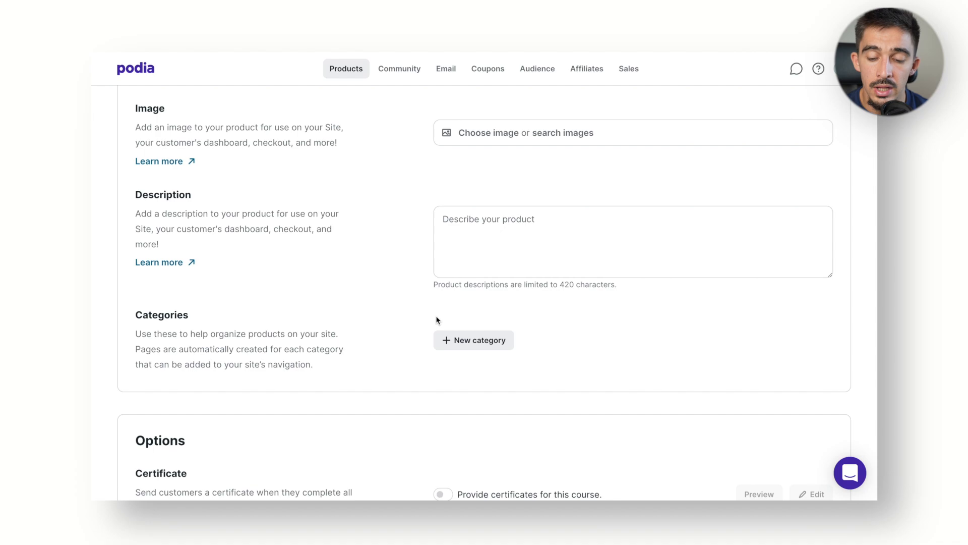
- Create a new product category named "Productivité" for the course
{"action": "left_click", "coordinate": [452, 341]}
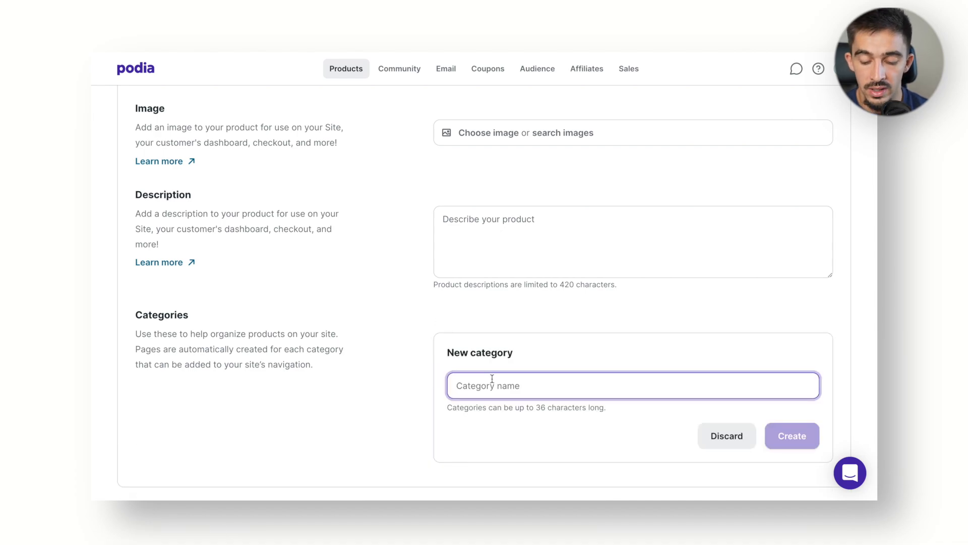
{"action": "type", "text": "Pr"}
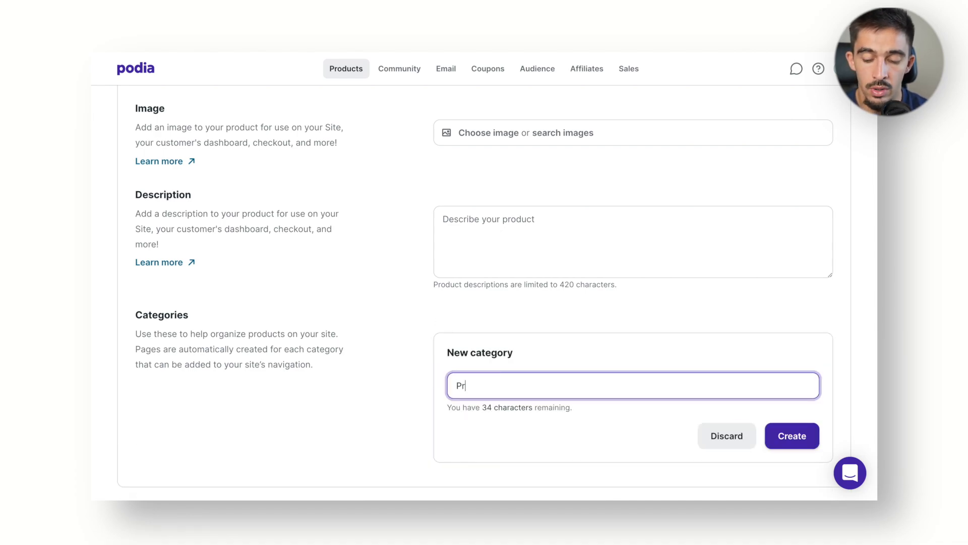
{"action": "type", "text": "oductivité"}
{"action": "key", "text": "Tab"}
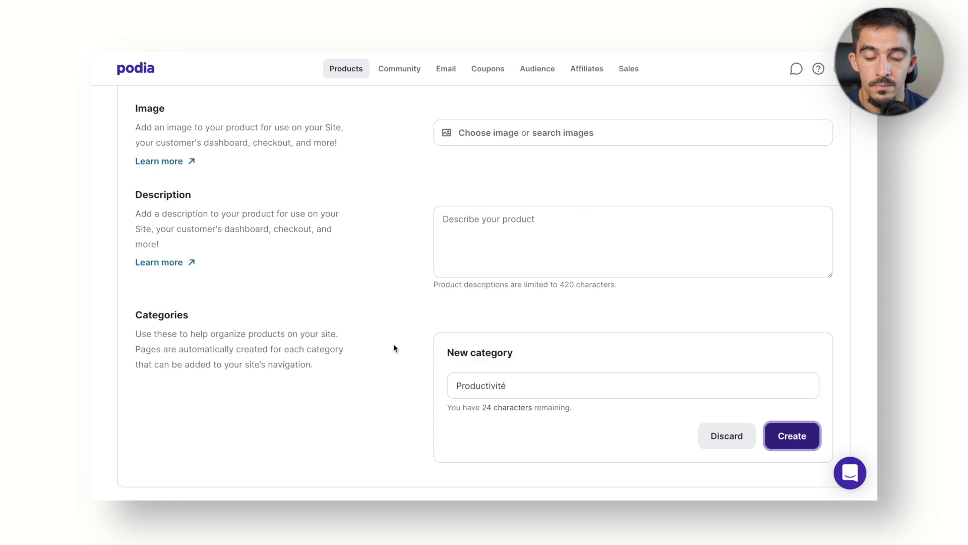
{"action": "key", "text": "Return"}
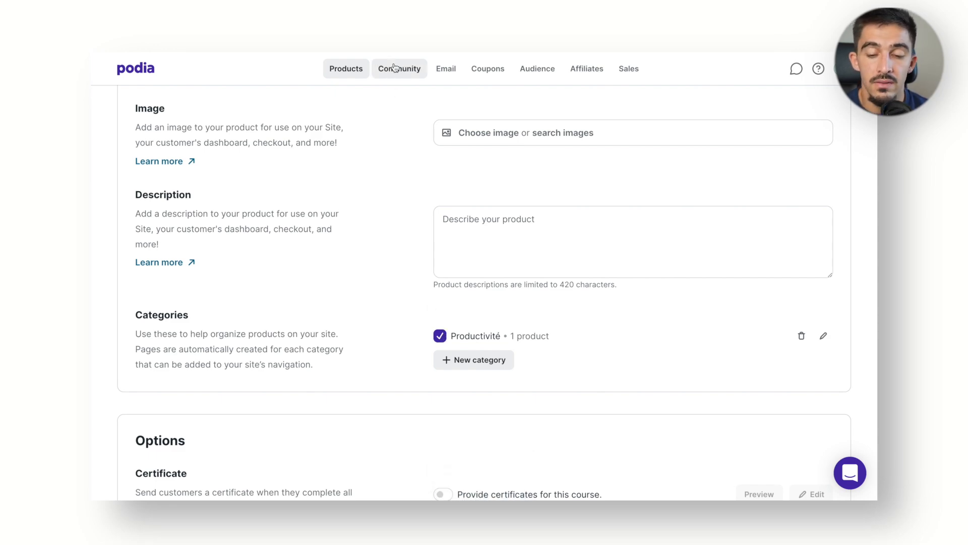
- Examine the course's certificate, comment visibility and integration options
{"action": "scroll", "coordinate": [389, 145], "scroll_direction": "down", "scroll_amount": 2}
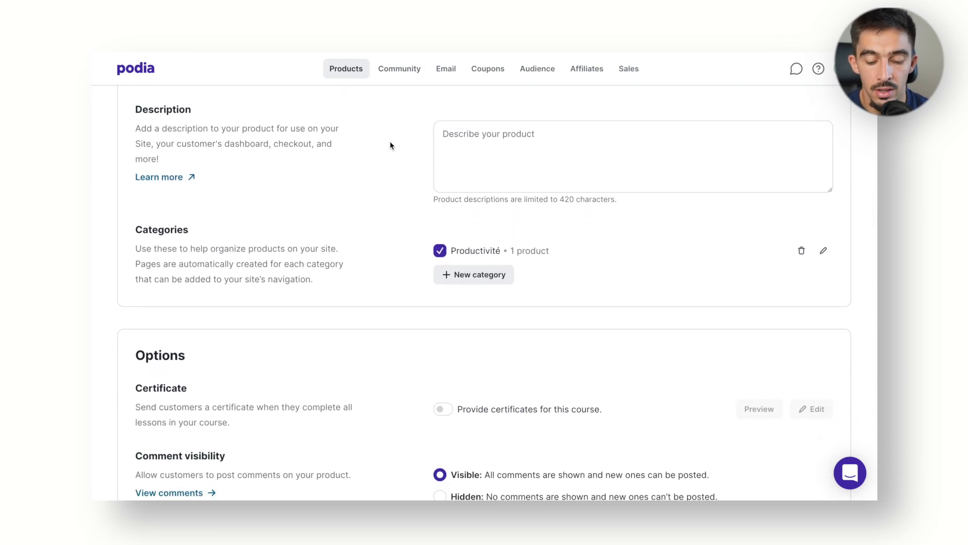
{"action": "scroll", "coordinate": [389, 146], "scroll_direction": "down", "scroll_amount": 2}
{"action": "scroll", "coordinate": [390, 145], "scroll_direction": "up", "scroll_amount": 2}
{"action": "scroll", "coordinate": [391, 145], "scroll_direction": "up", "scroll_amount": 1}
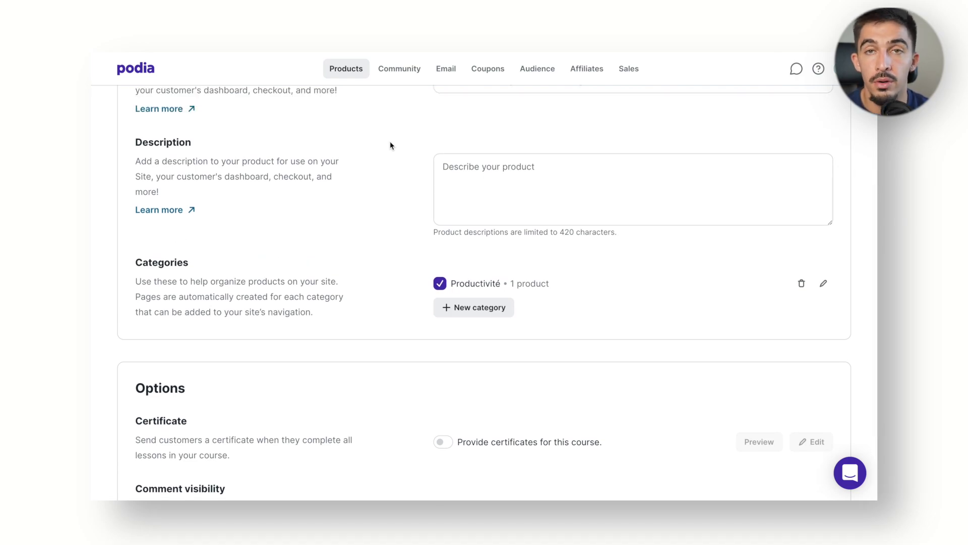
{"action": "scroll", "coordinate": [390, 145], "scroll_direction": "down", "scroll_amount": 5}
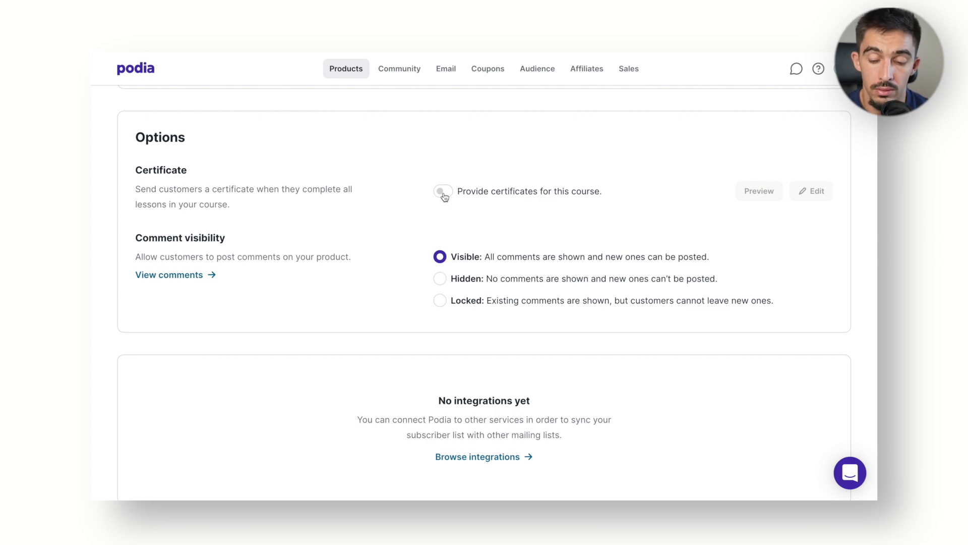
{"action": "scroll", "coordinate": [414, 208], "scroll_direction": "down", "scroll_amount": 1}
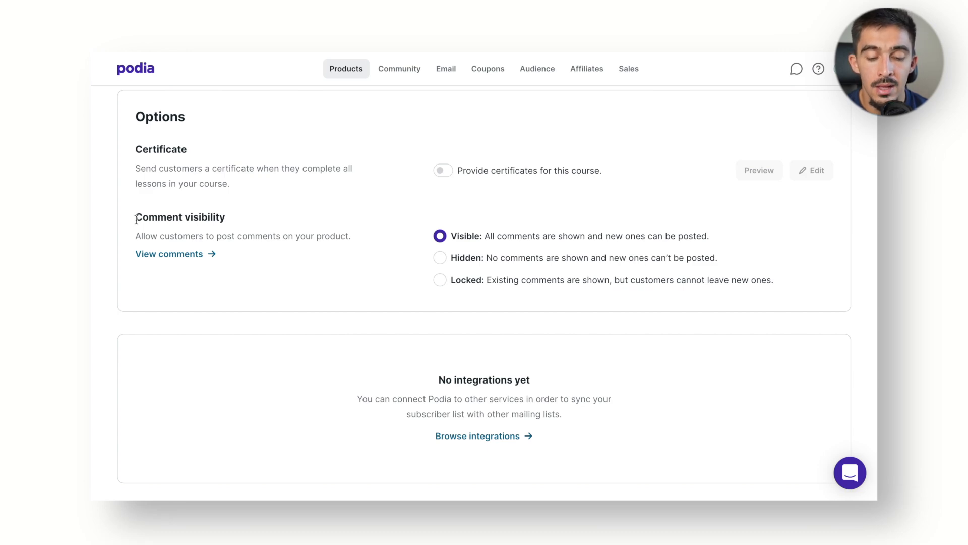
{"action": "left_click_drag", "start_coordinate": [136, 219], "coordinate": [225, 220]}
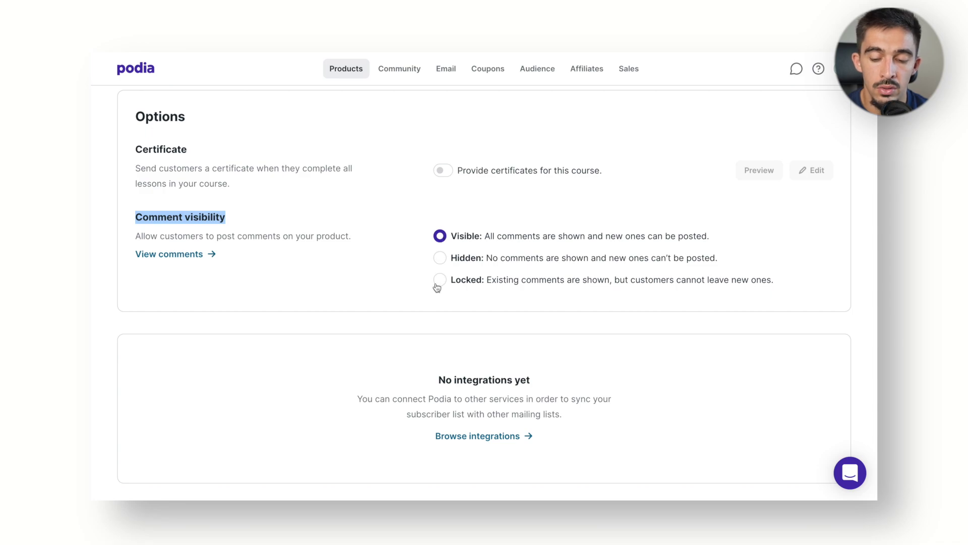
{"action": "left_click", "coordinate": [410, 271]}
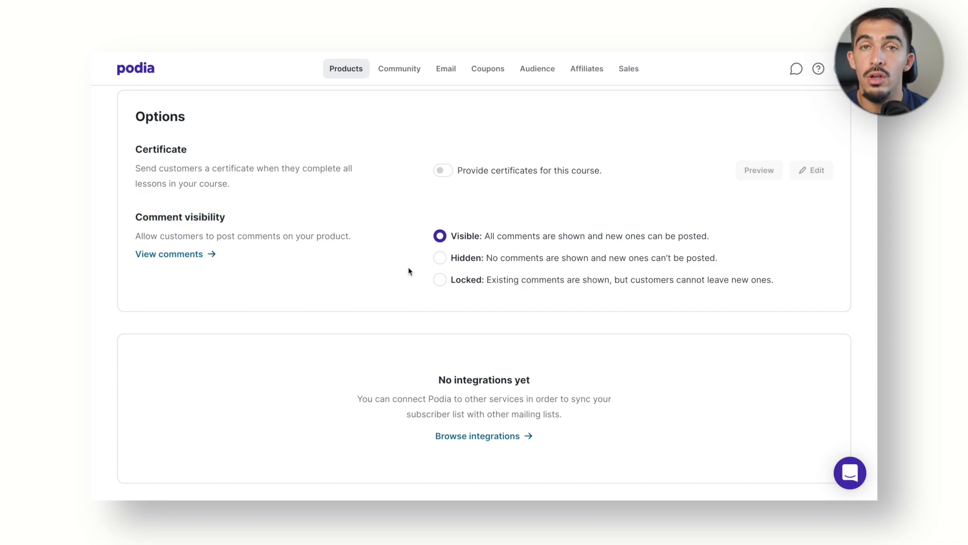
- Open the course's pricing settings and examine the price and upsell sections
{"action": "scroll", "coordinate": [409, 272], "scroll_direction": "up", "scroll_amount": 10}
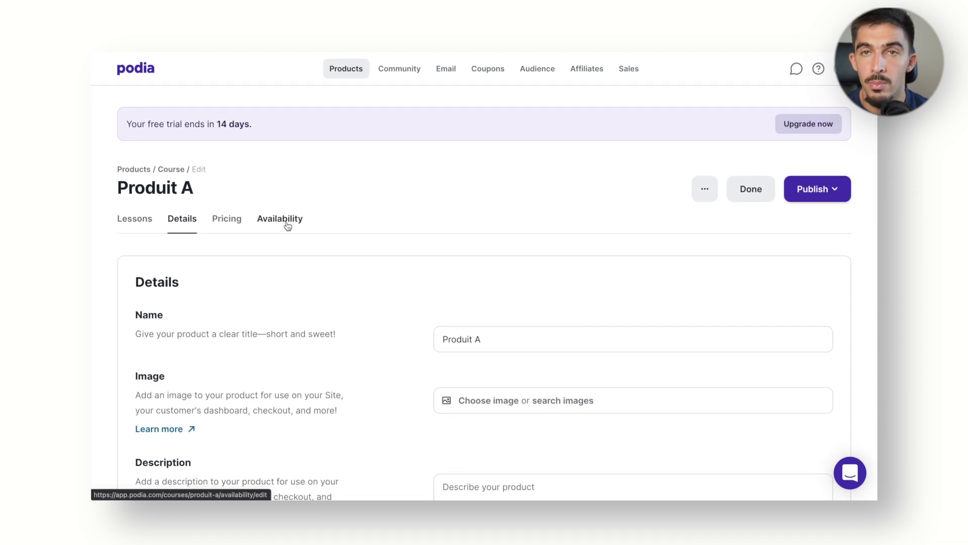
{"action": "left_click", "coordinate": [238, 221]}
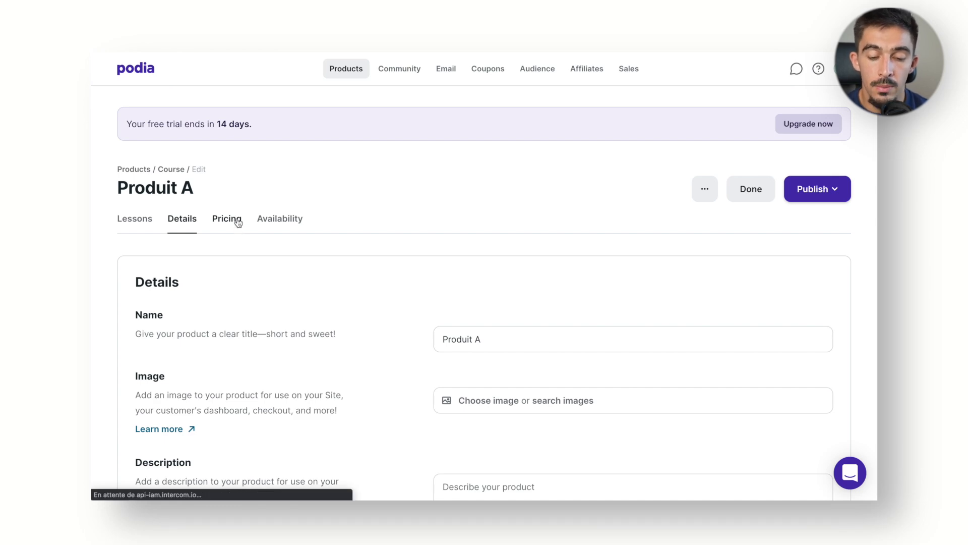
{"action": "scroll", "coordinate": [286, 265], "scroll_direction": "down", "scroll_amount": 2}
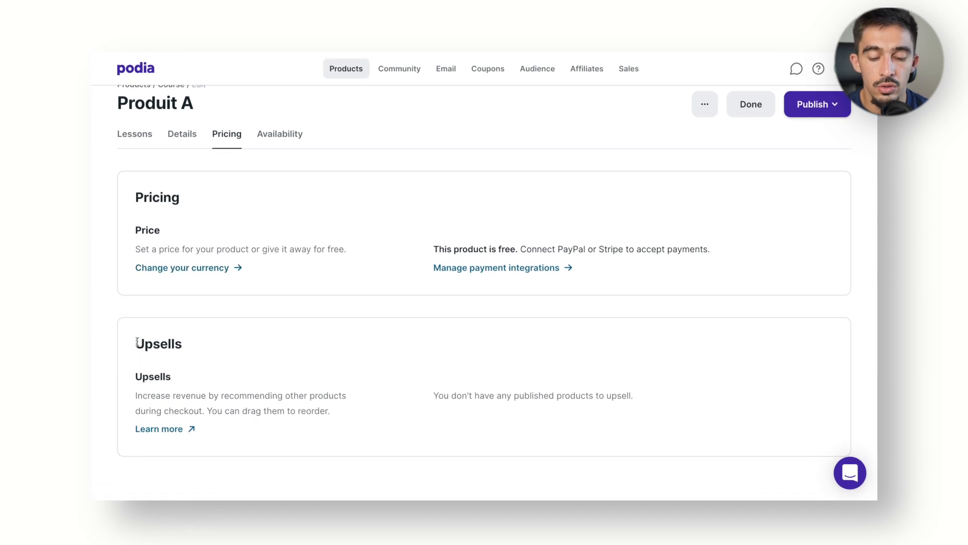
{"action": "double_click", "coordinate": [202, 344]}
{"action": "left_click", "coordinate": [202, 344]}
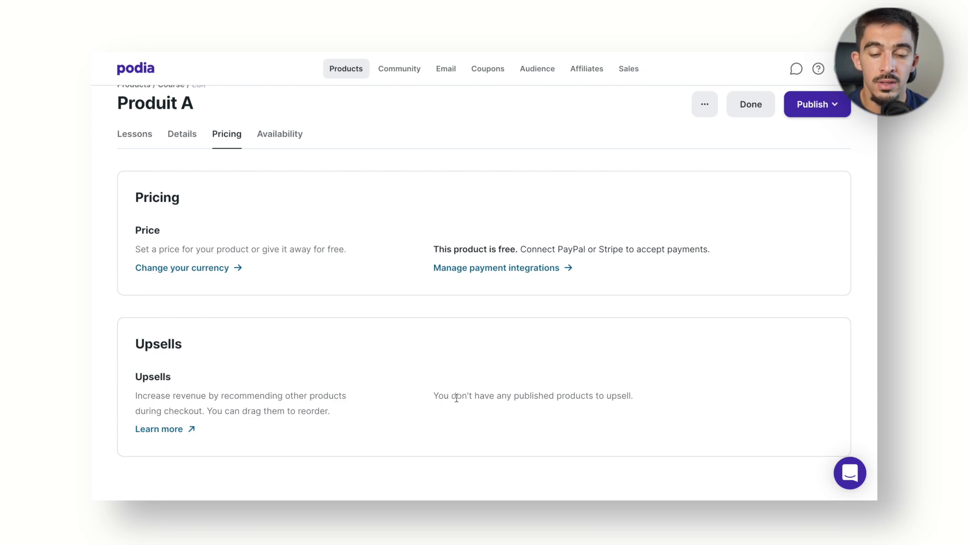
{"action": "scroll", "coordinate": [218, 138], "scroll_direction": "up", "scroll_amount": 1}
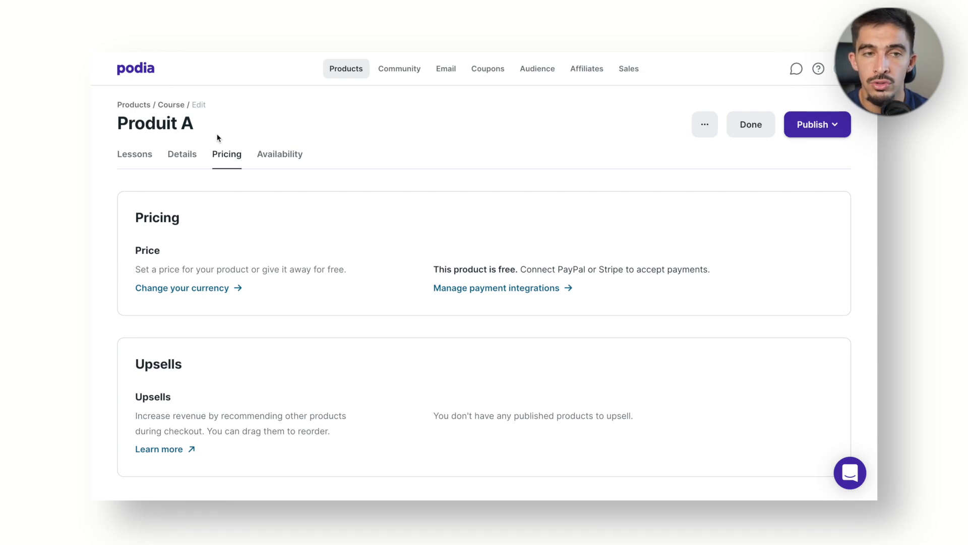
{"action": "scroll", "coordinate": [234, 222], "scroll_direction": "down", "scroll_amount": 1}
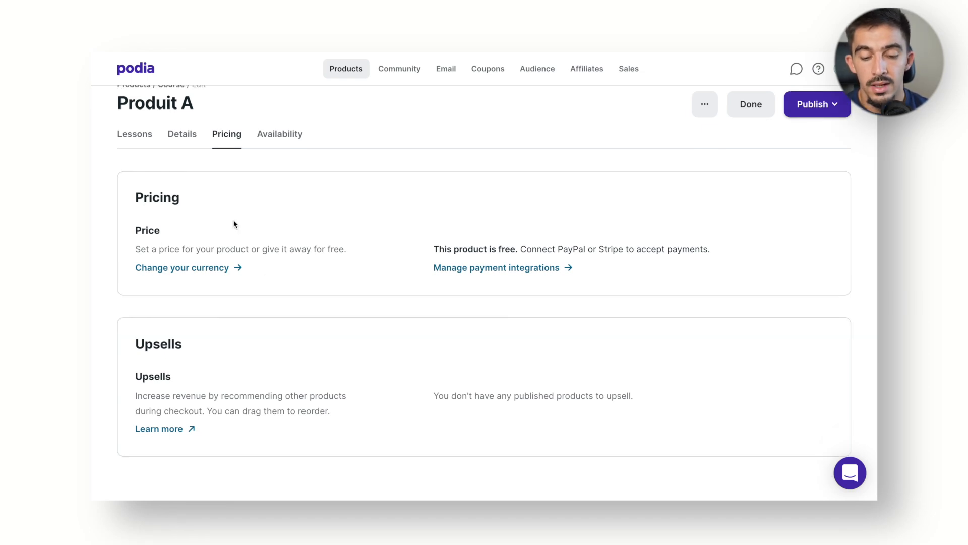
{"action": "left_click_drag", "start_coordinate": [145, 343], "coordinate": [182, 344]}
{"action": "left_click_drag", "start_coordinate": [411, 396], "coordinate": [670, 396]}
{"action": "left_click", "coordinate": [670, 397]}
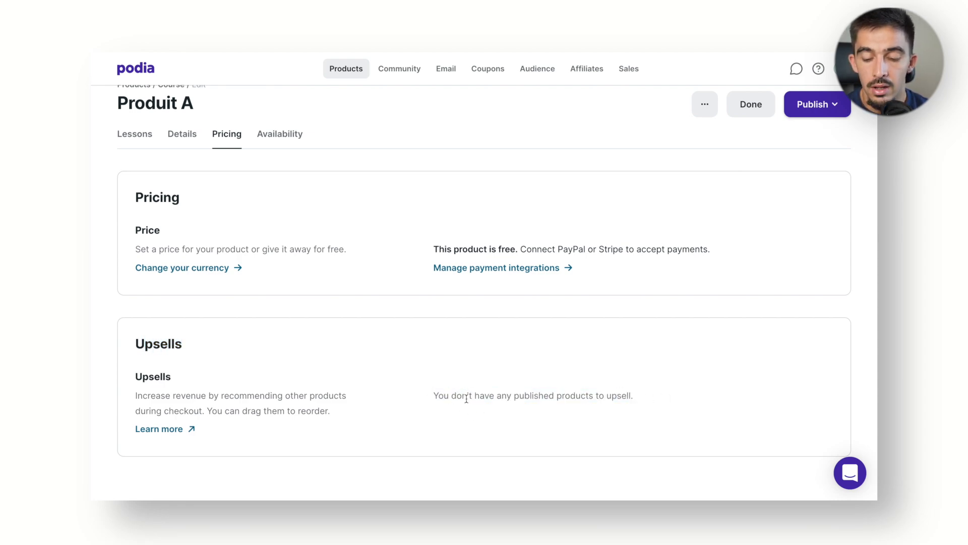
{"action": "left_click_drag", "start_coordinate": [434, 395], "coordinate": [643, 408]}
{"action": "left_click", "coordinate": [643, 407]}
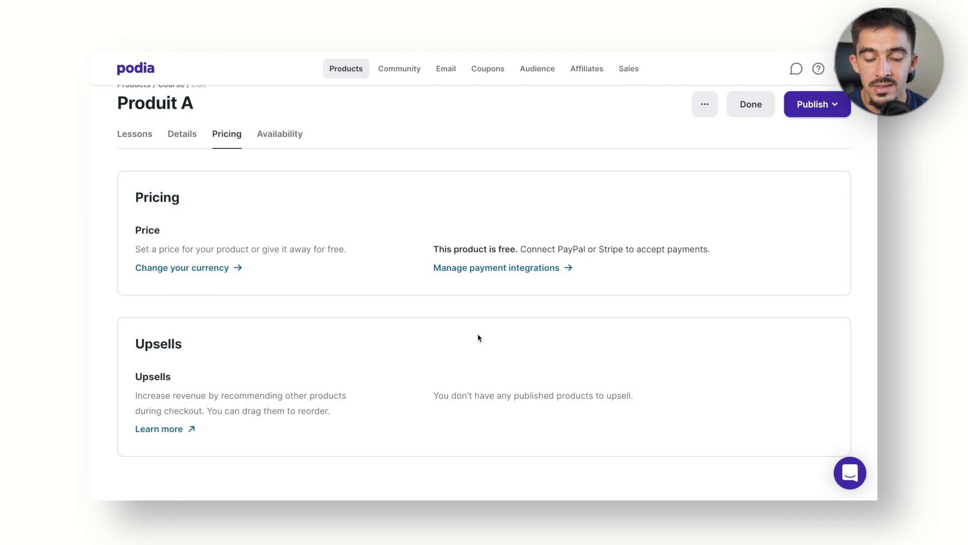
- Open the help article on adding upsells and read how to choose a product and set its discount
{"action": "left_click", "coordinate": [158, 429]}
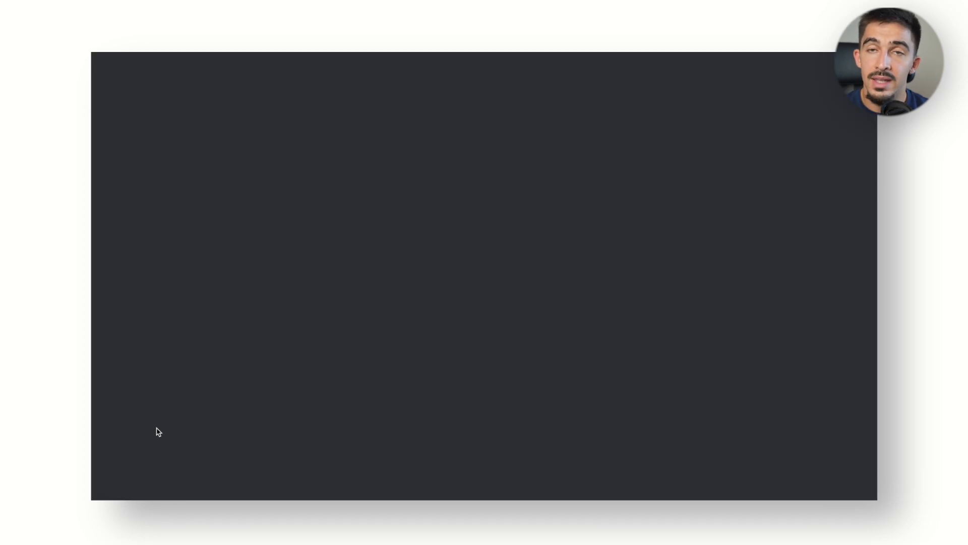
{"action": "scroll", "coordinate": [226, 386], "scroll_direction": "down", "scroll_amount": 15}
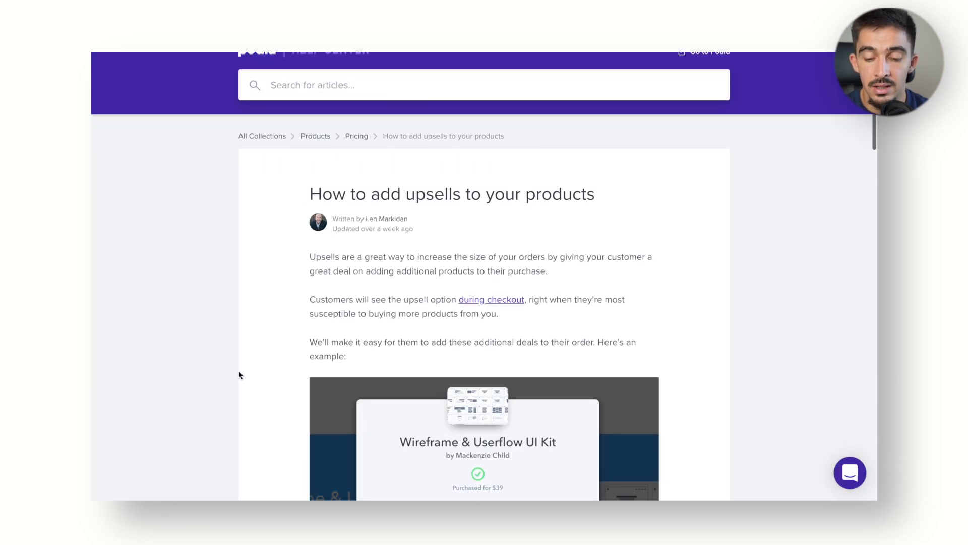
{"action": "scroll", "coordinate": [285, 359], "scroll_direction": "up", "scroll_amount": 2}
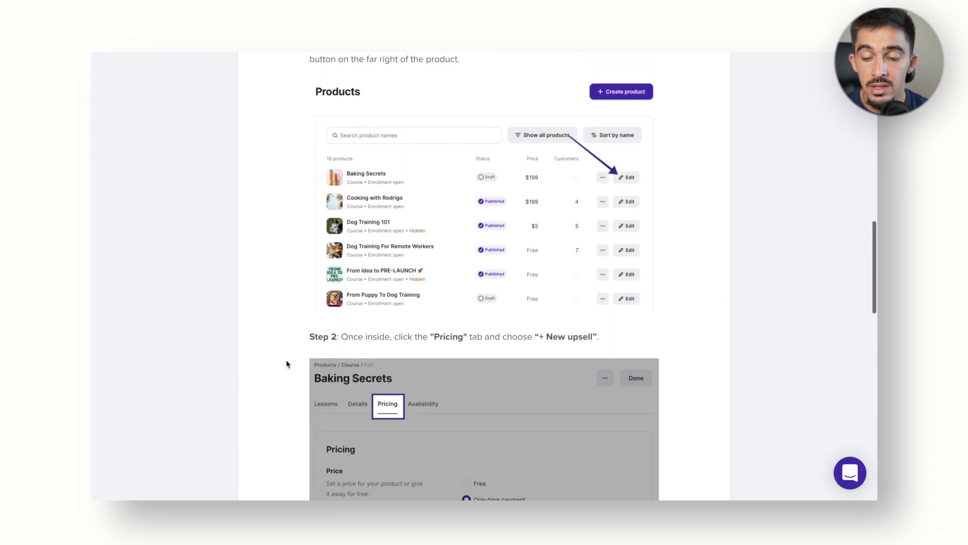
{"action": "scroll", "coordinate": [285, 359], "scroll_direction": "down", "scroll_amount": 7}
{"action": "scroll", "coordinate": [286, 359], "scroll_direction": "up", "scroll_amount": 2}
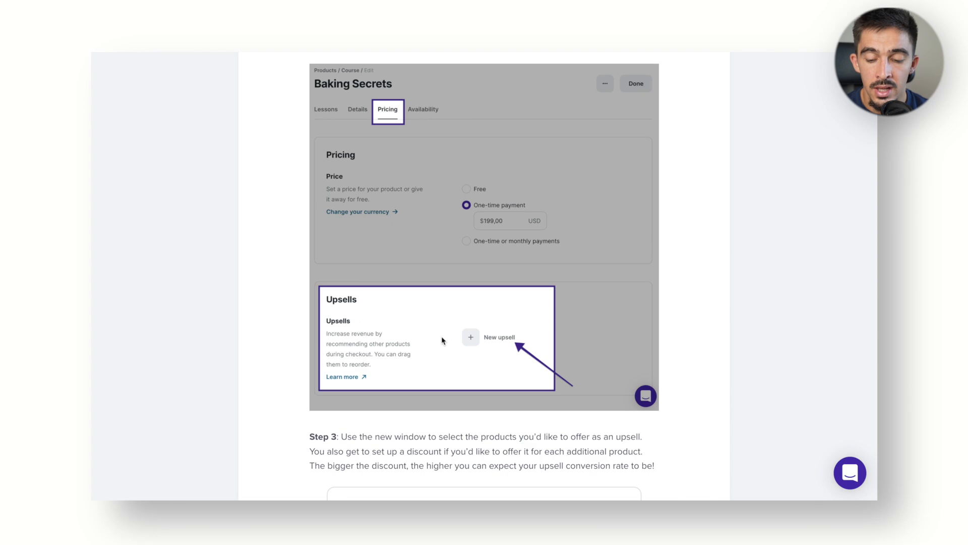
{"action": "scroll", "coordinate": [483, 349], "scroll_direction": "down", "scroll_amount": 6}
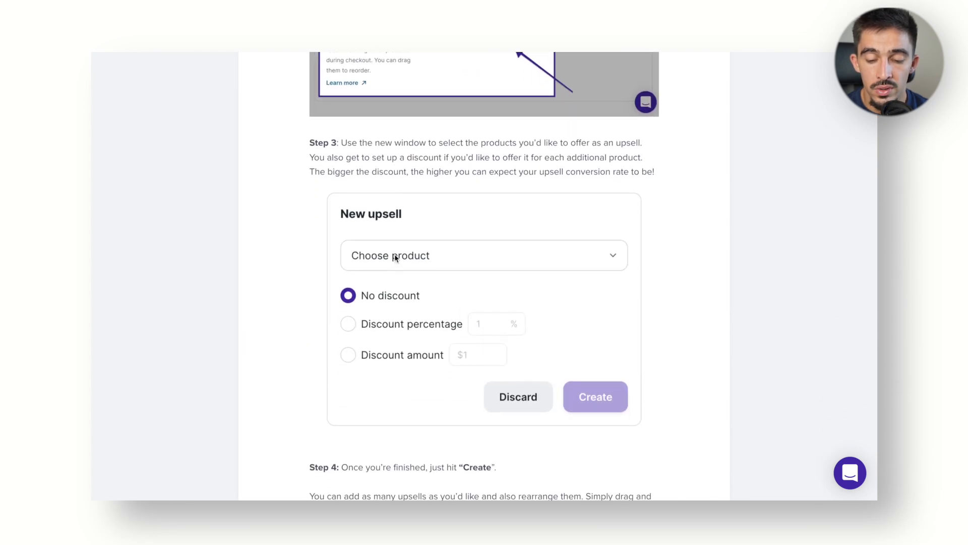
{"action": "scroll", "coordinate": [376, 329], "scroll_direction": "down", "scroll_amount": 1}
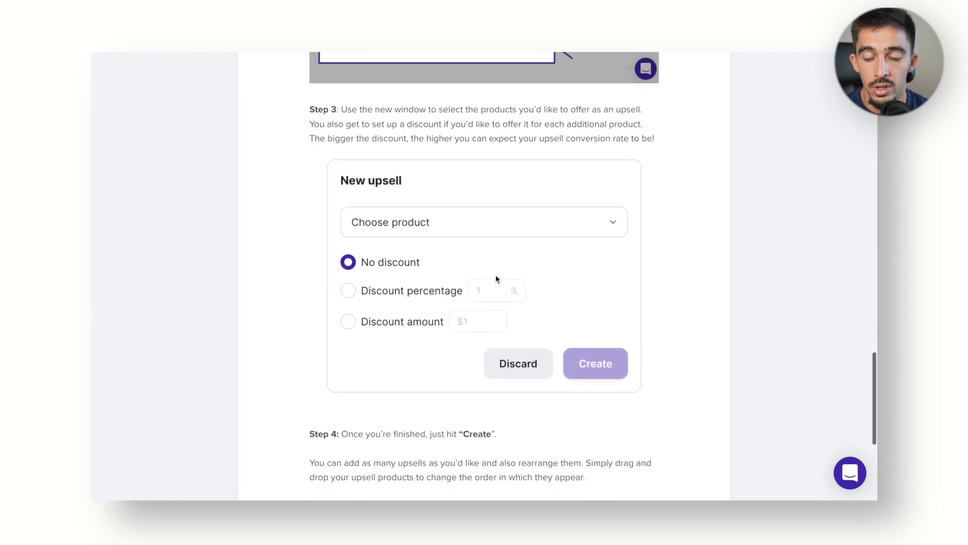
{"action": "scroll", "coordinate": [453, 325], "scroll_direction": "down", "scroll_amount": 5}
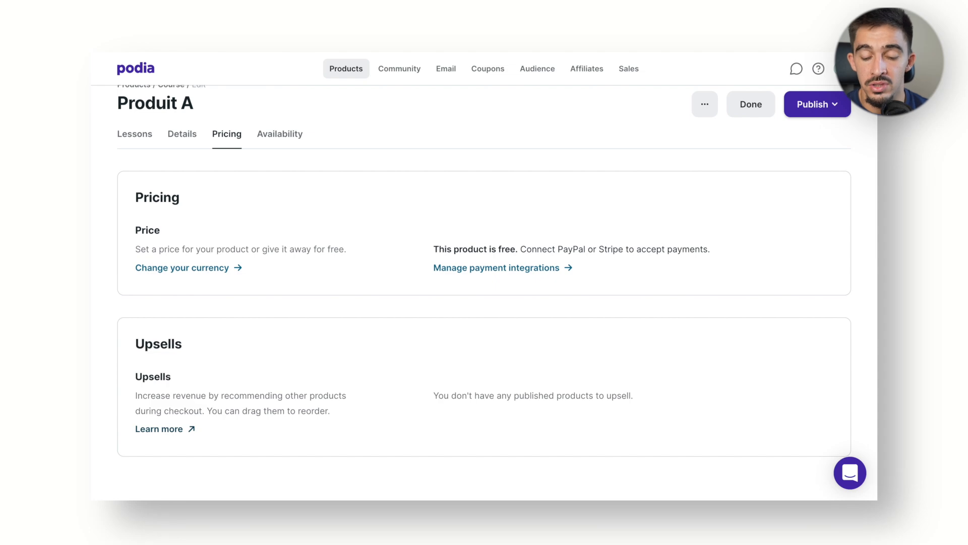
- Return to the course and examine its availability settings: status, access, visibility and start date
{"action": "scroll", "coordinate": [315, 176], "scroll_direction": "up", "scroll_amount": 1}
{"action": "left_click", "coordinate": [276, 144]}
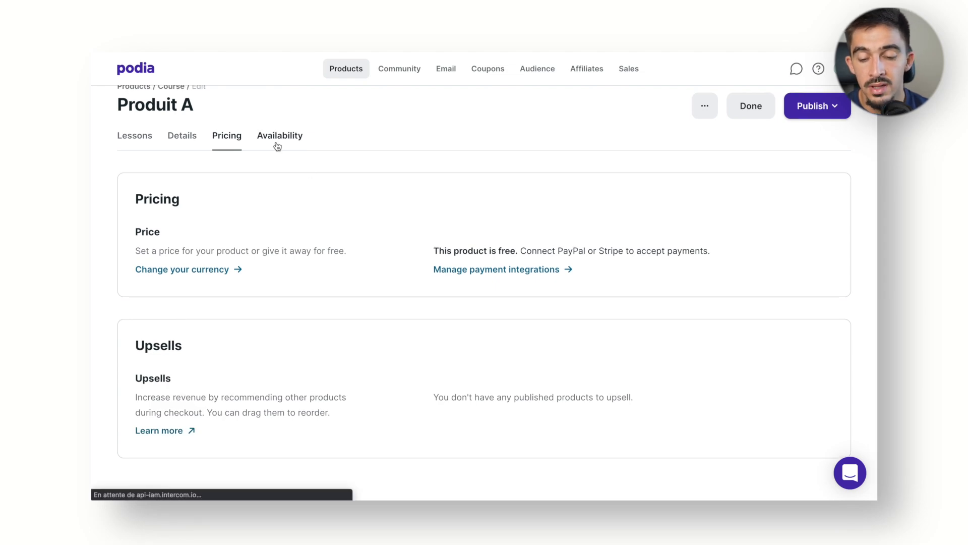
{"action": "scroll", "coordinate": [350, 258], "scroll_direction": "down", "scroll_amount": 2}
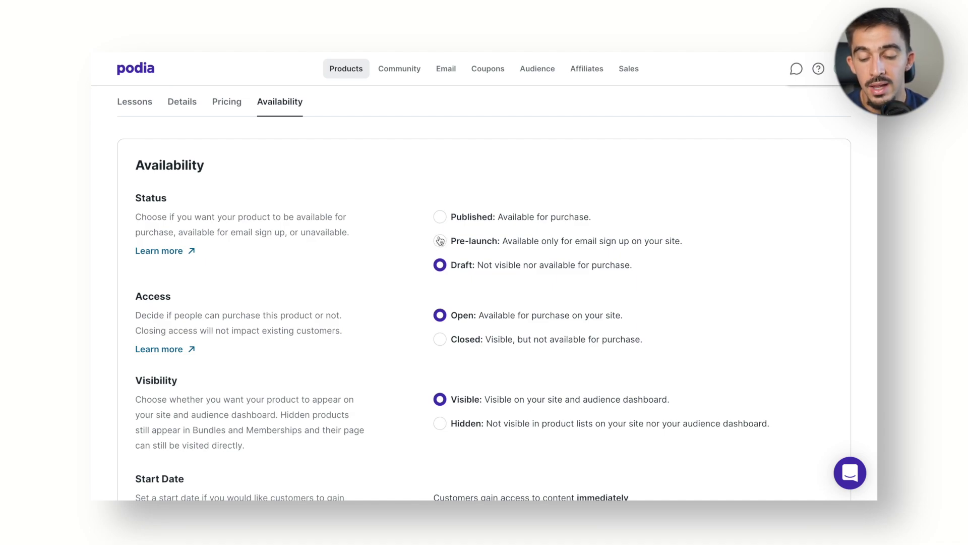
{"action": "scroll", "coordinate": [409, 262], "scroll_direction": "down", "scroll_amount": 3}
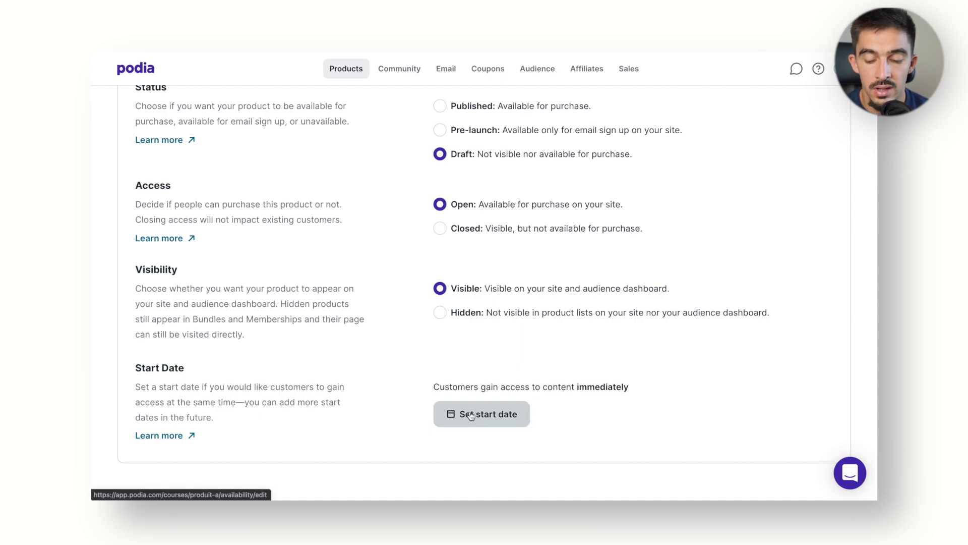
{"action": "scroll", "coordinate": [398, 290], "scroll_direction": "up", "scroll_amount": 5}
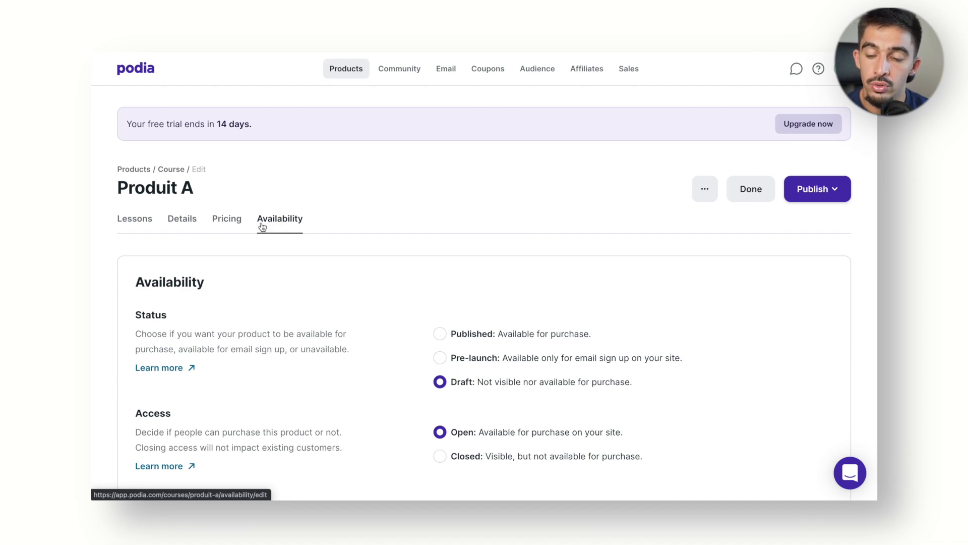
- Publish the course "Produit A" and open its customer view
{"action": "left_click", "coordinate": [827, 191]}
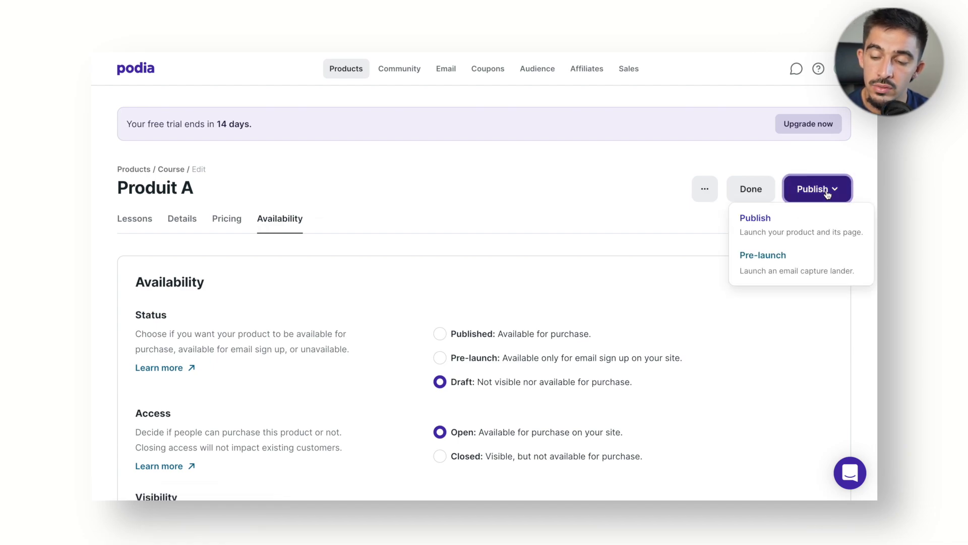
{"action": "left_click", "coordinate": [806, 224]}
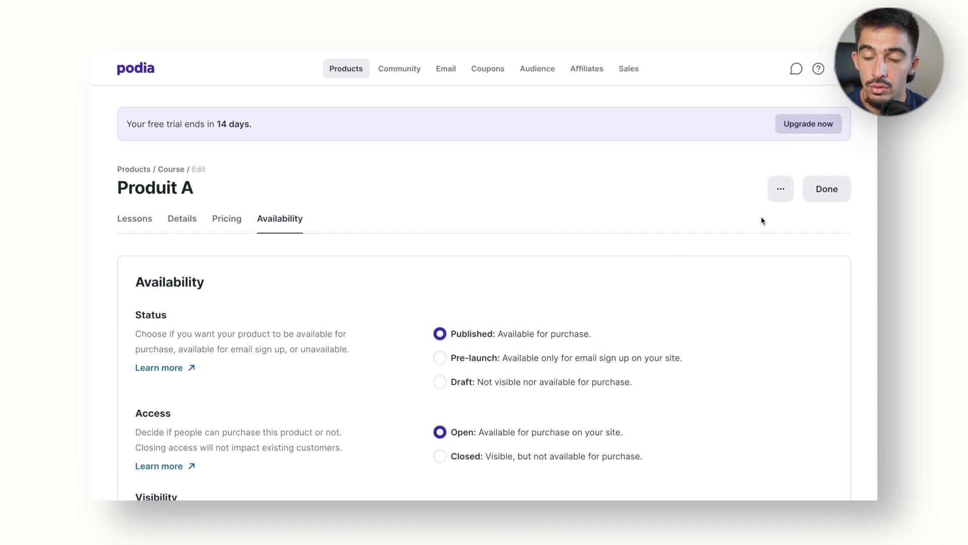
{"action": "left_click", "coordinate": [781, 194]}
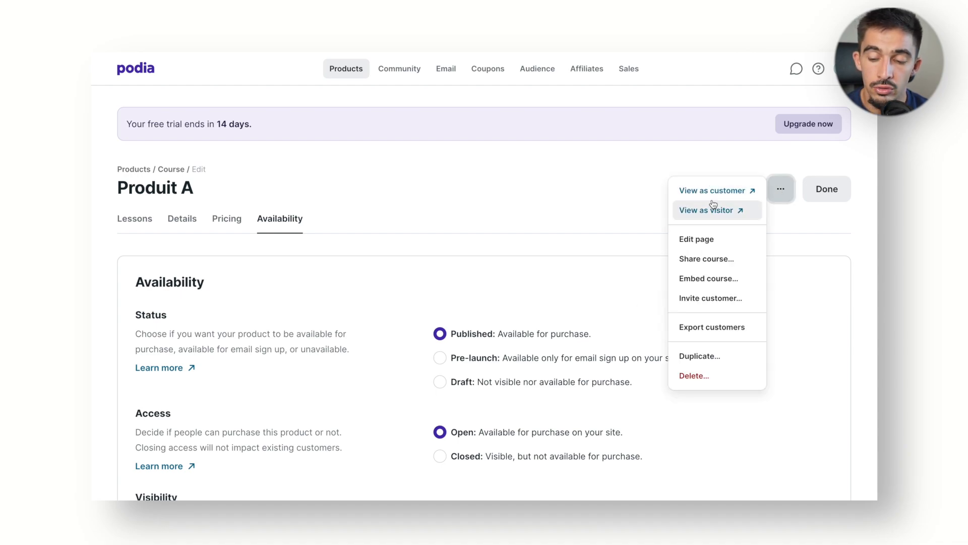
{"action": "left_click", "coordinate": [694, 192]}
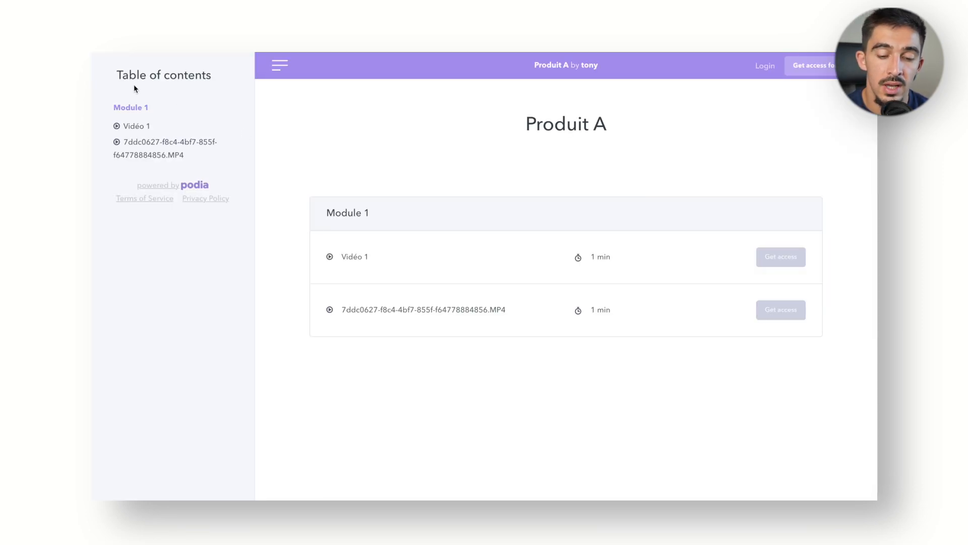
- Examine the customer view of the course: the table of contents, both video lessons and the comments area
{"action": "left_click_drag", "start_coordinate": [122, 76], "coordinate": [203, 77]}
{"action": "left_click", "coordinate": [202, 76]}
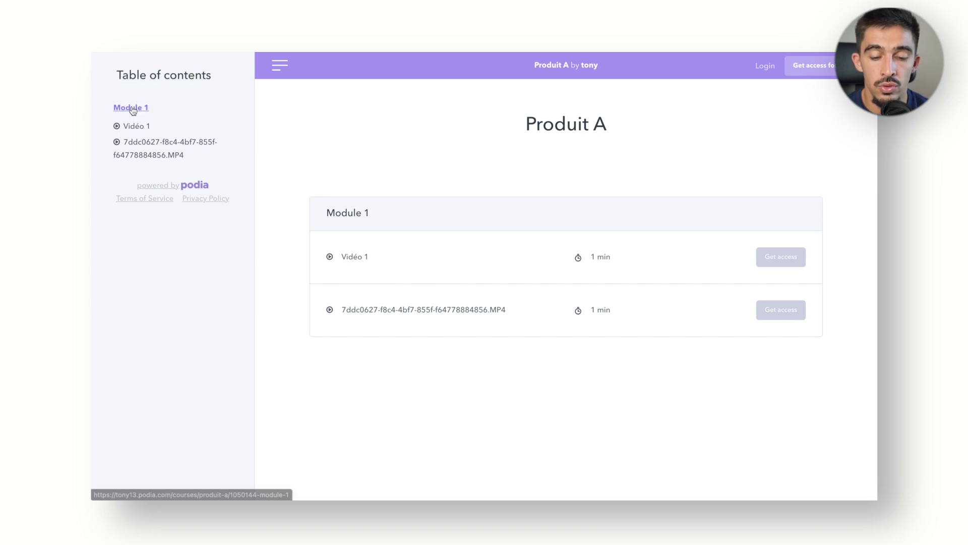
{"action": "left_click", "coordinate": [132, 128]}
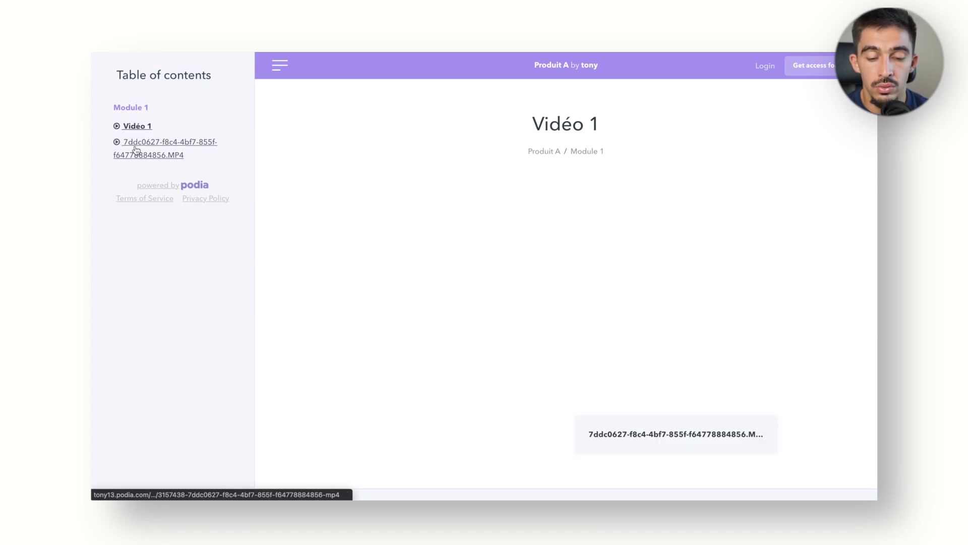
{"action": "left_click", "coordinate": [135, 147]}
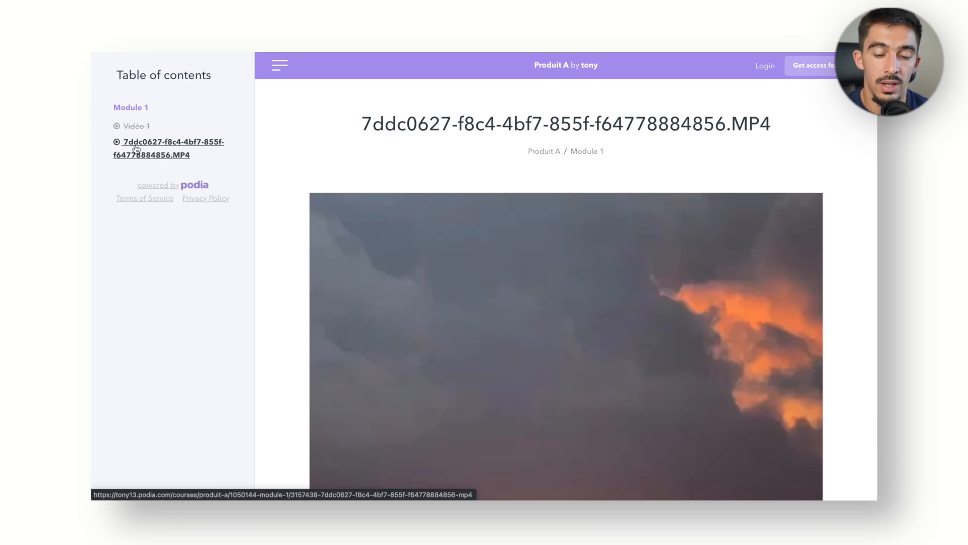
{"action": "scroll", "coordinate": [428, 242], "scroll_direction": "down", "scroll_amount": 4}
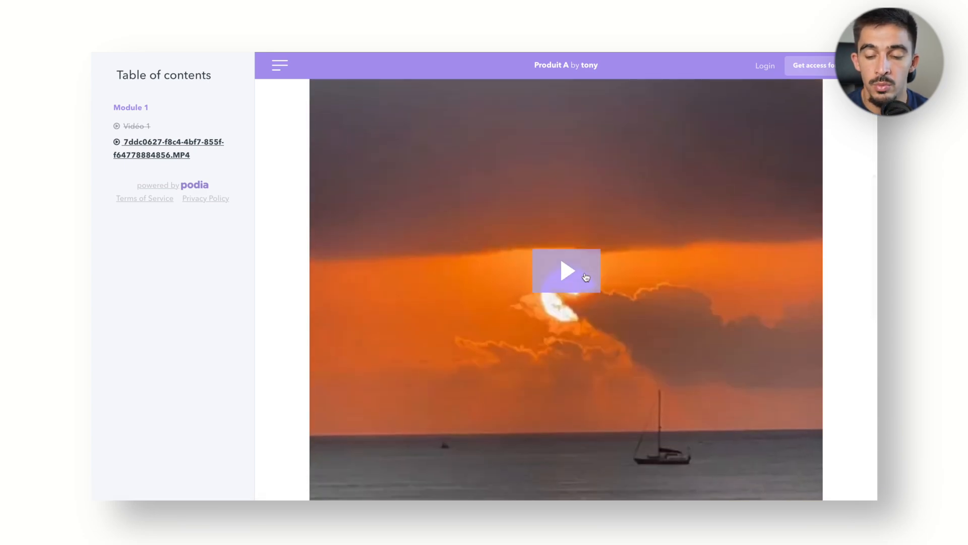
{"action": "scroll", "coordinate": [578, 277], "scroll_direction": "down", "scroll_amount": 10}
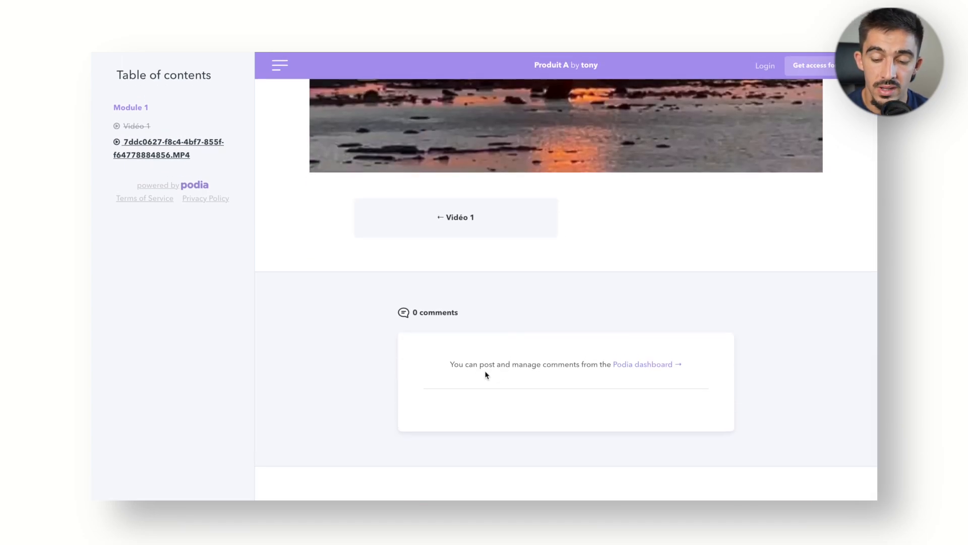
{"action": "left_click", "coordinate": [464, 226]}
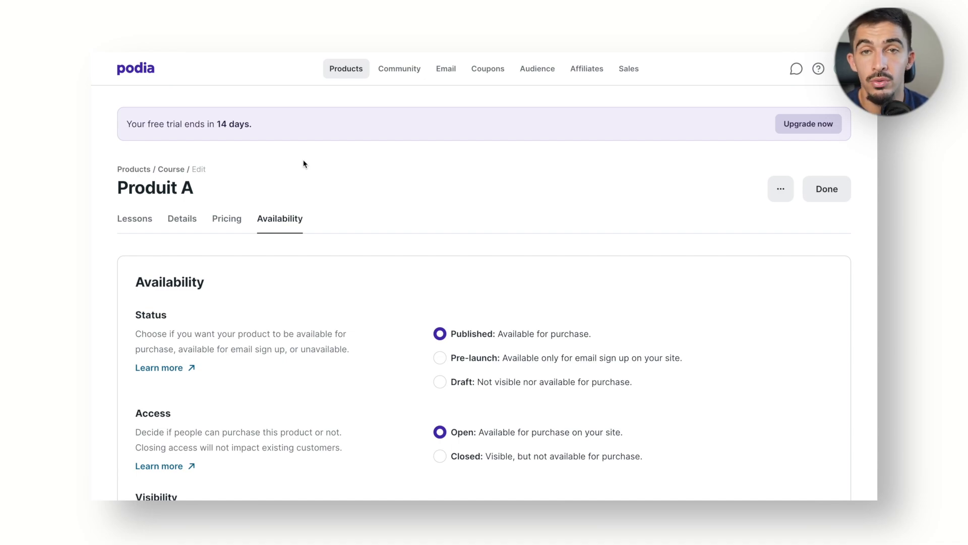
- Return to the course's lessons, open its sales page for editing and review the banner and contents sections
{"action": "left_click", "coordinate": [138, 222]}
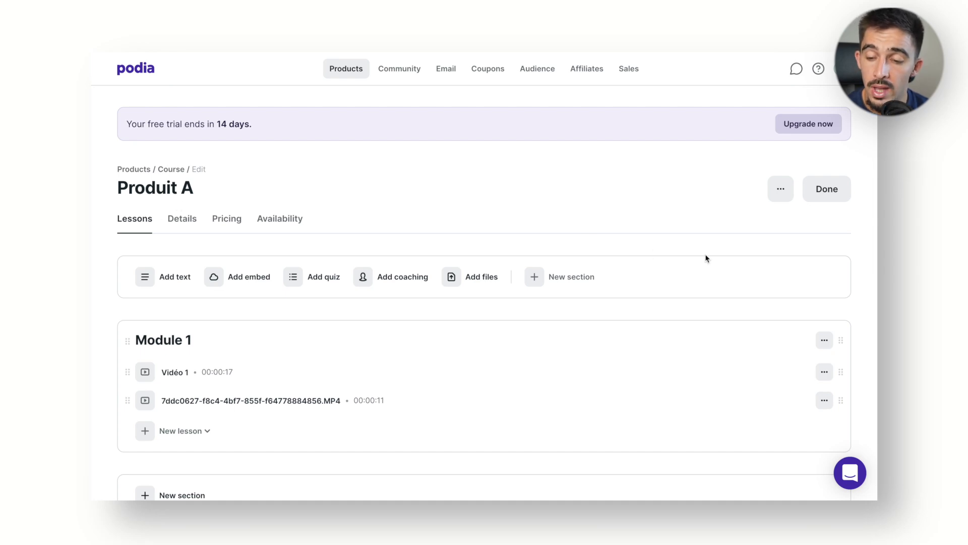
{"action": "left_click", "coordinate": [781, 192]}
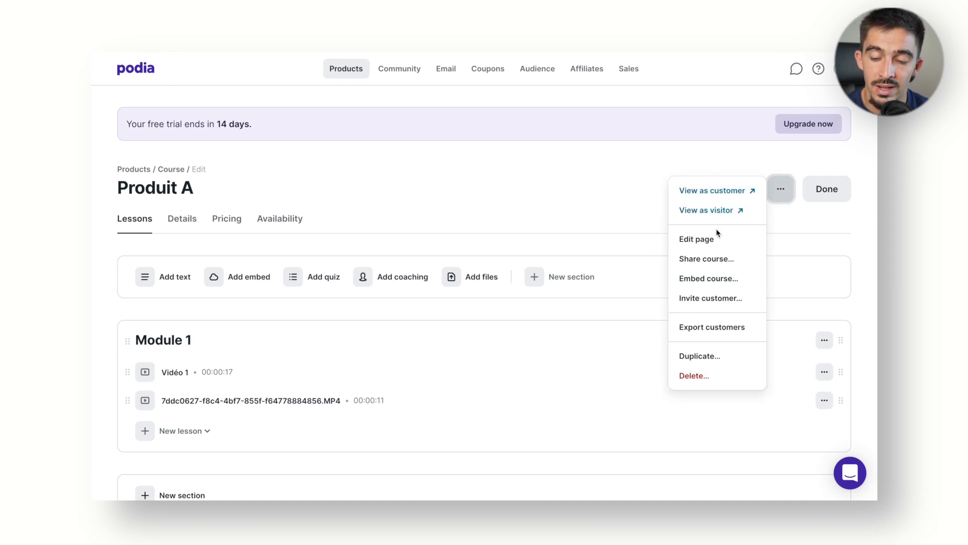
{"action": "left_click", "coordinate": [705, 240]}
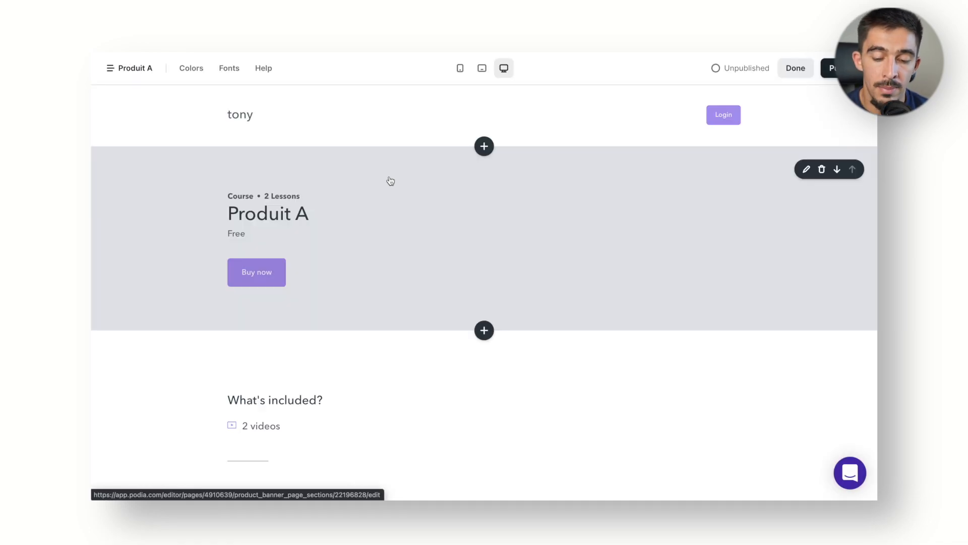
{"action": "scroll", "coordinate": [324, 190], "scroll_direction": "down", "scroll_amount": 2}
{"action": "scroll", "coordinate": [324, 190], "scroll_direction": "down", "scroll_amount": 4}
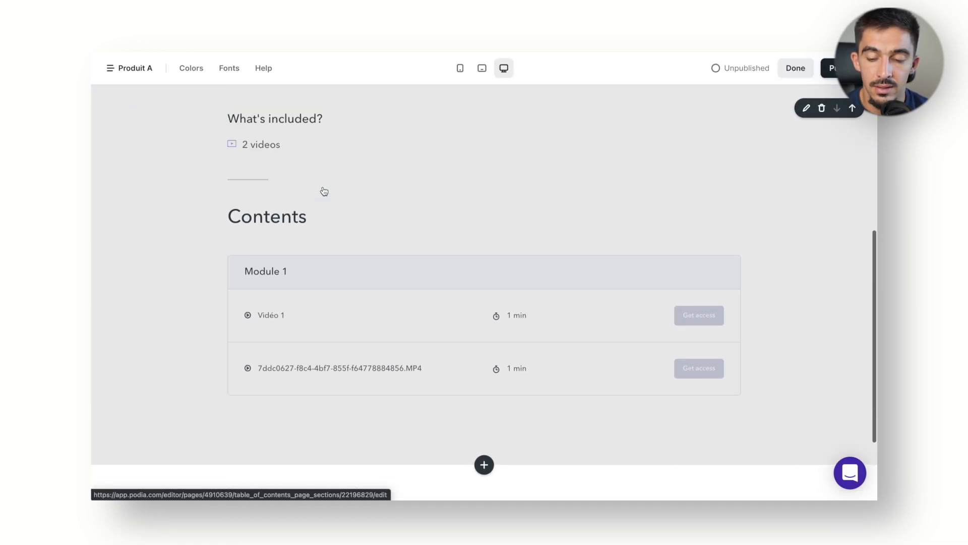
{"action": "scroll", "coordinate": [335, 177], "scroll_direction": "up", "scroll_amount": 6}
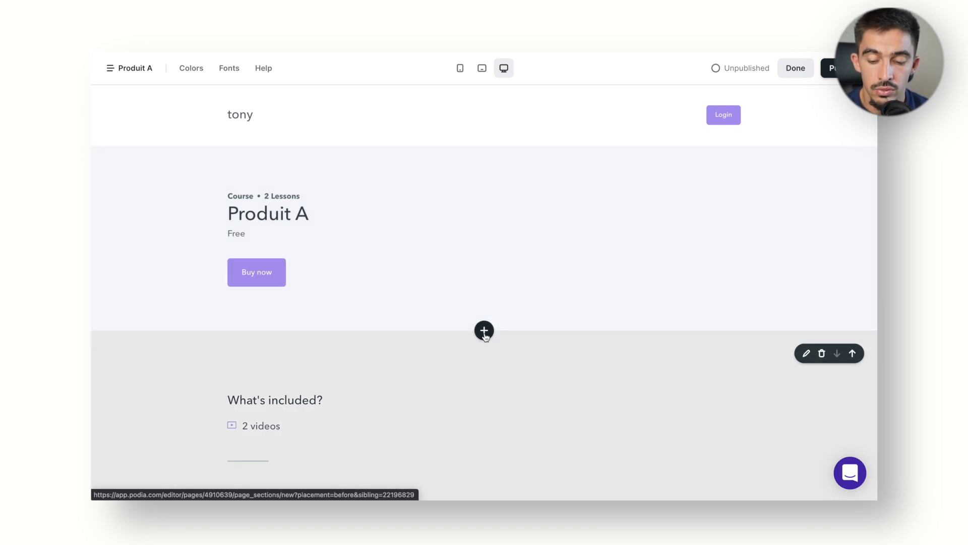
- Add a Text section between the course banner and the "What's included?" section
{"action": "left_click", "coordinate": [484, 333]}
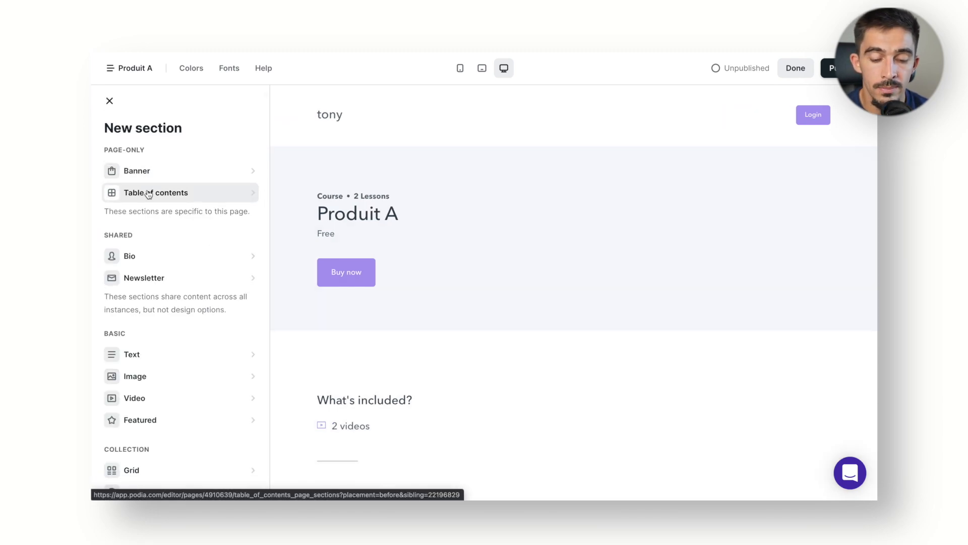
{"action": "left_click", "coordinate": [144, 196]}
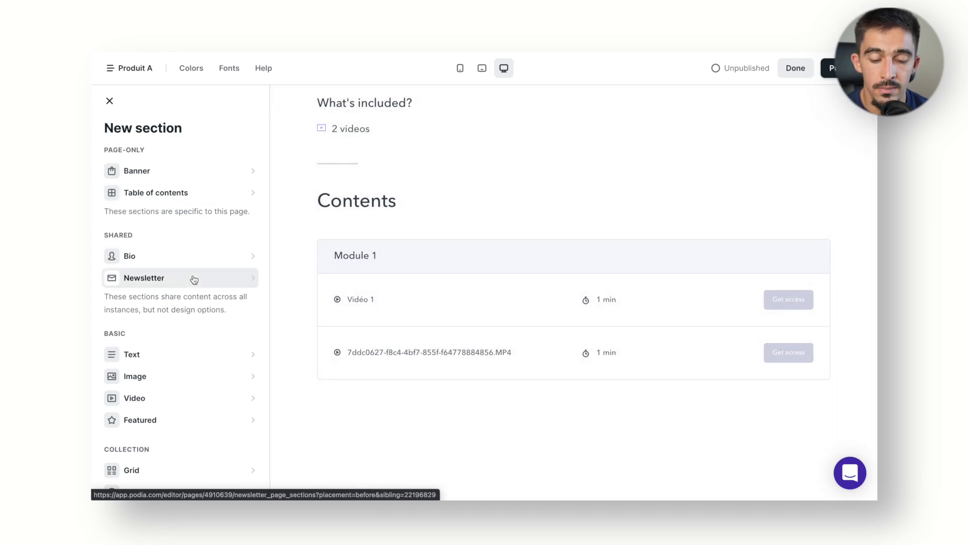
{"action": "scroll", "coordinate": [159, 298], "scroll_direction": "down", "scroll_amount": 1}
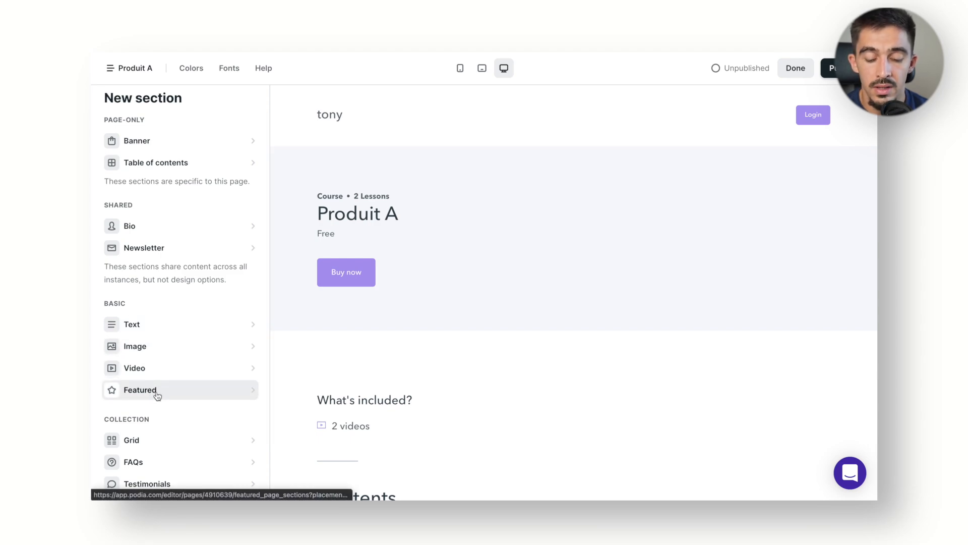
{"action": "scroll", "coordinate": [155, 394], "scroll_direction": "down", "scroll_amount": 2}
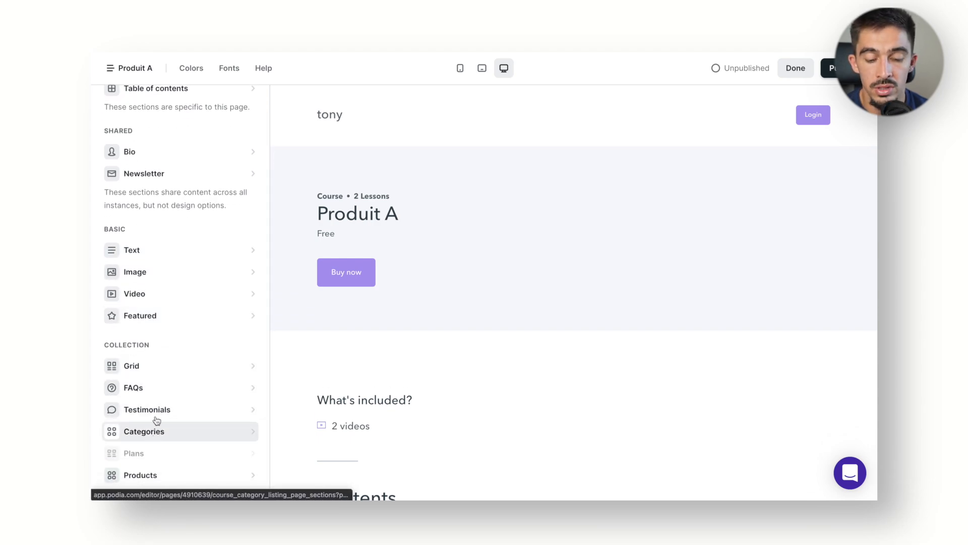
{"action": "left_click", "coordinate": [162, 253]}
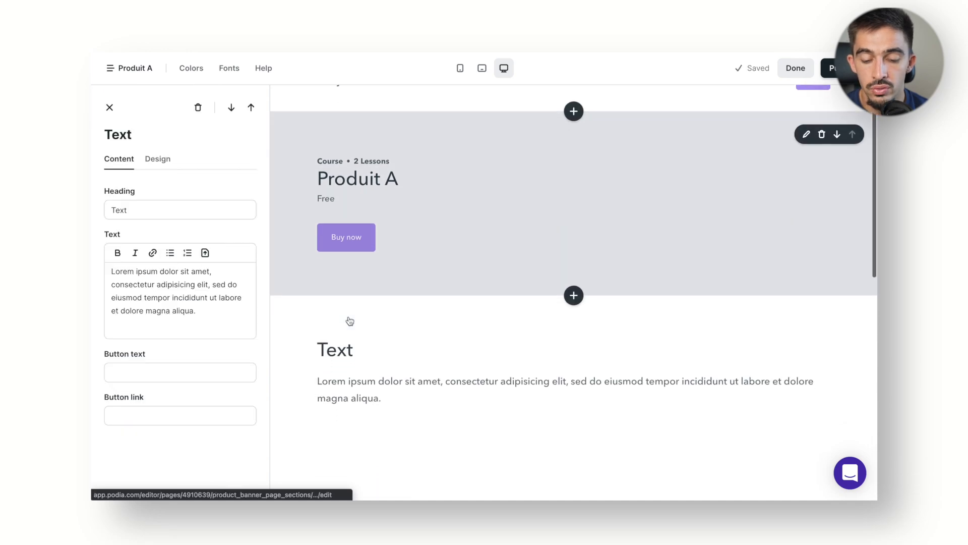
- Set the text section's heading to "Titre" and its text to "ce que contint cette formation"
{"action": "left_click", "coordinate": [352, 320]}
{"action": "left_click", "coordinate": [142, 203]}
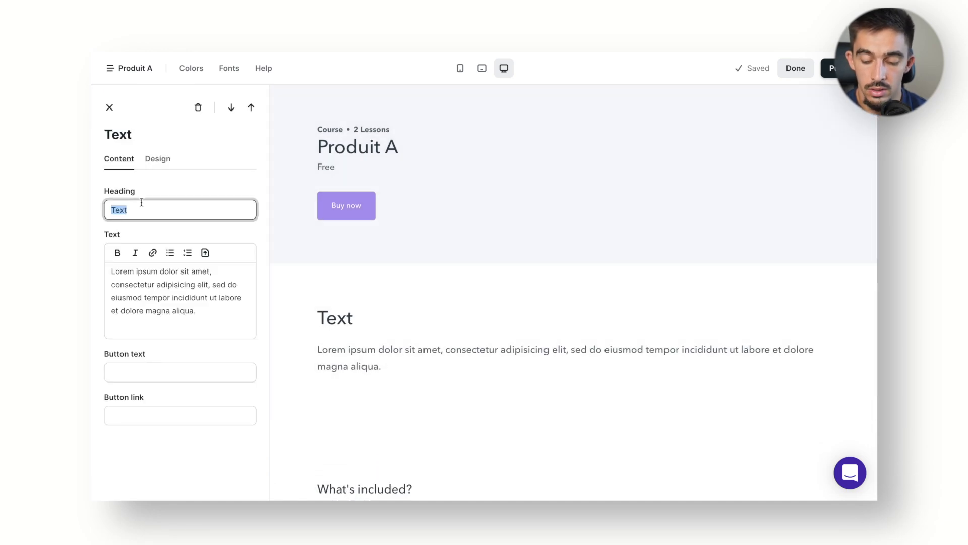
{"action": "type", "text": "Titre"}
{"action": "left_click_drag", "start_coordinate": [196, 311], "coordinate": [108, 270]}
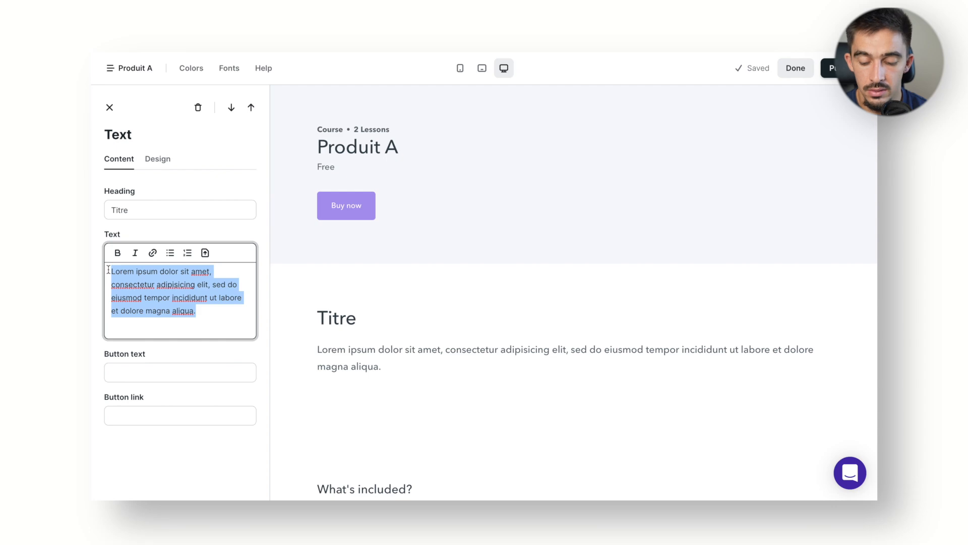
{"action": "type", "text": "ce que contint "}
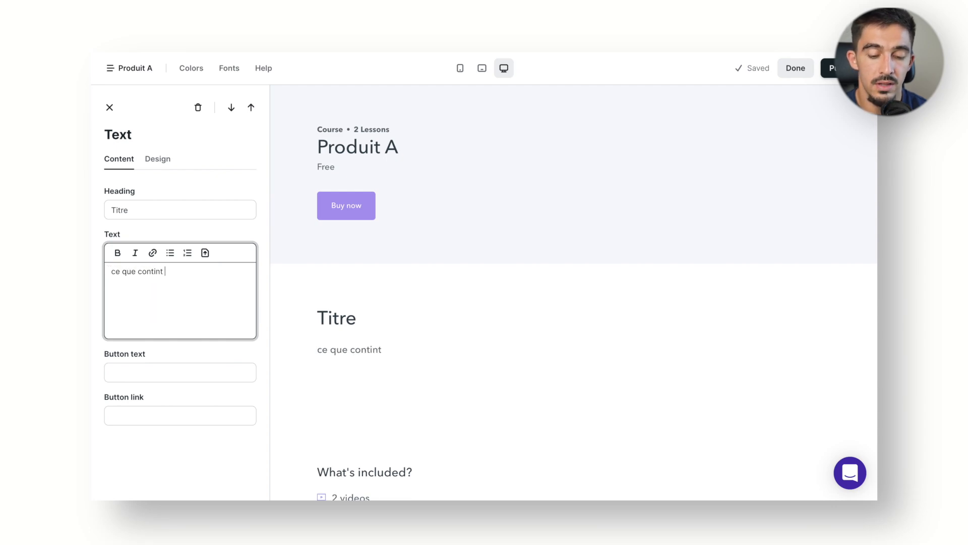
{"action": "type", "text": "cette formati"}
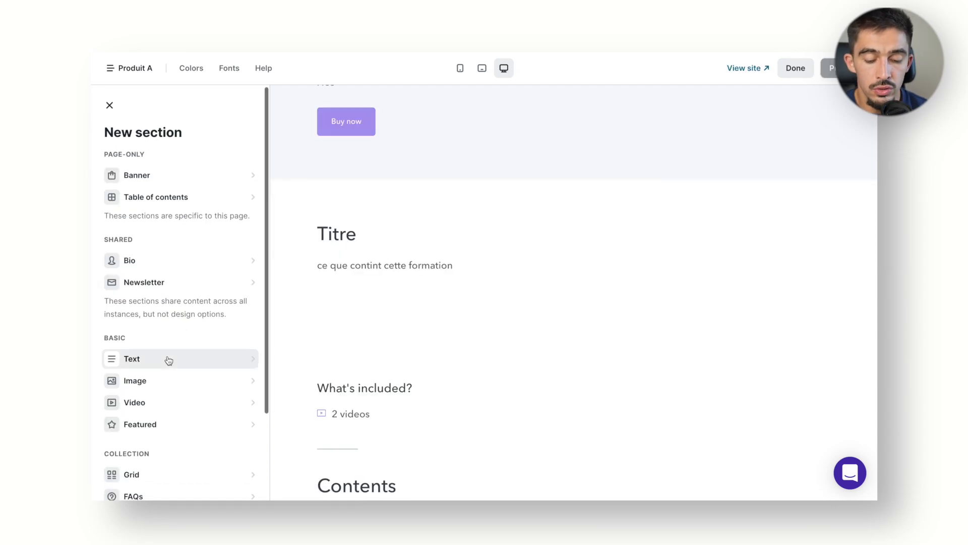
- Add an Image section below the "Titre" section and clear its placeholder heading and text
{"action": "left_click", "coordinate": [168, 382]}
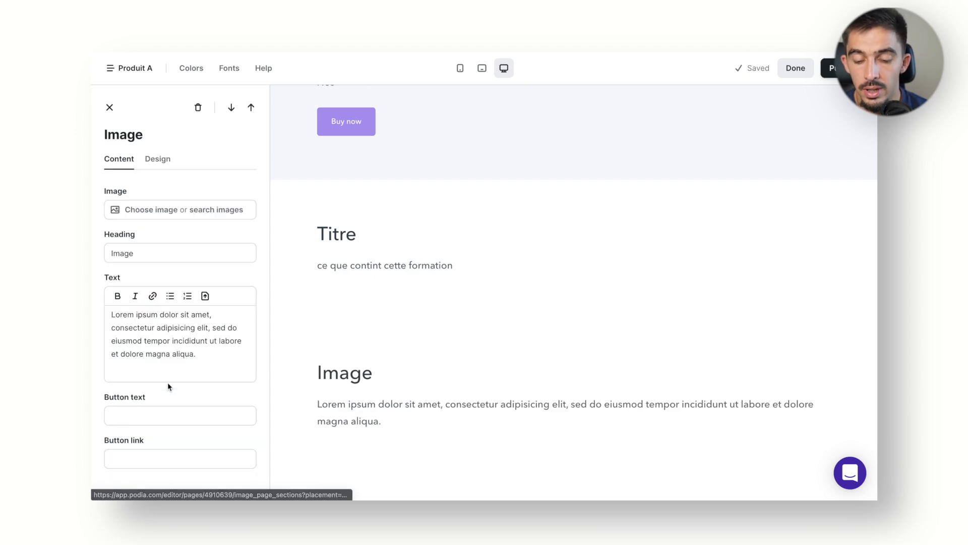
{"action": "scroll", "coordinate": [384, 380], "scroll_direction": "down", "scroll_amount": 3}
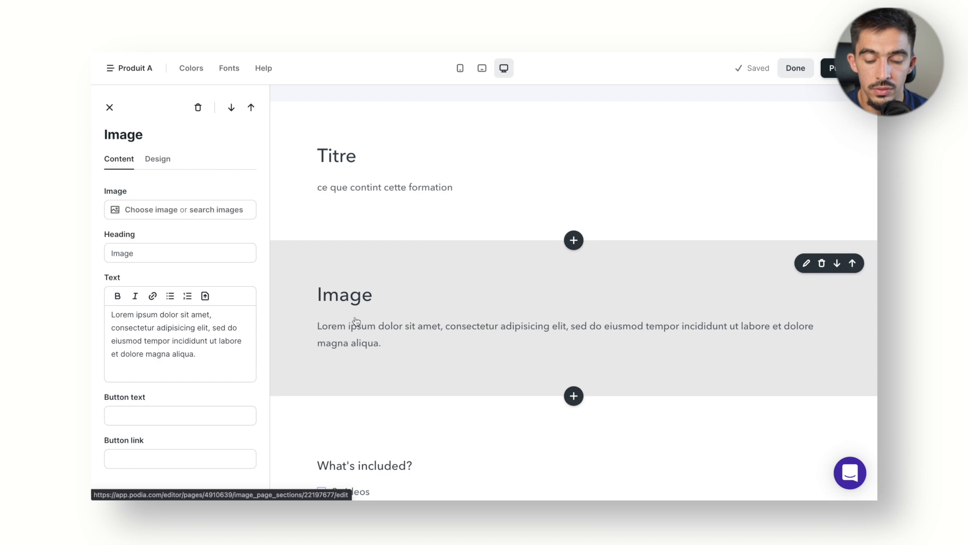
{"action": "left_click_drag", "start_coordinate": [151, 253], "coordinate": [112, 252]}
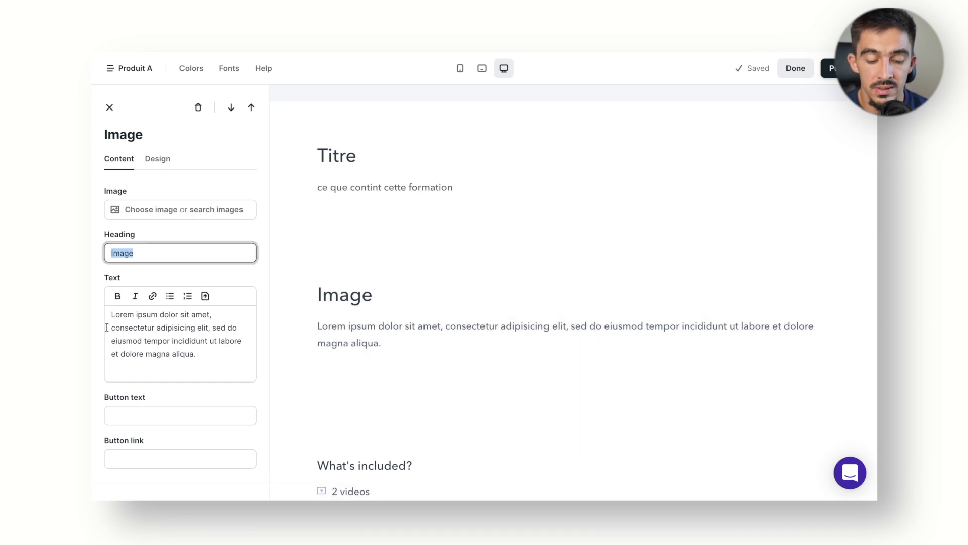
{"action": "left_click_drag", "start_coordinate": [111, 314], "coordinate": [184, 341]}
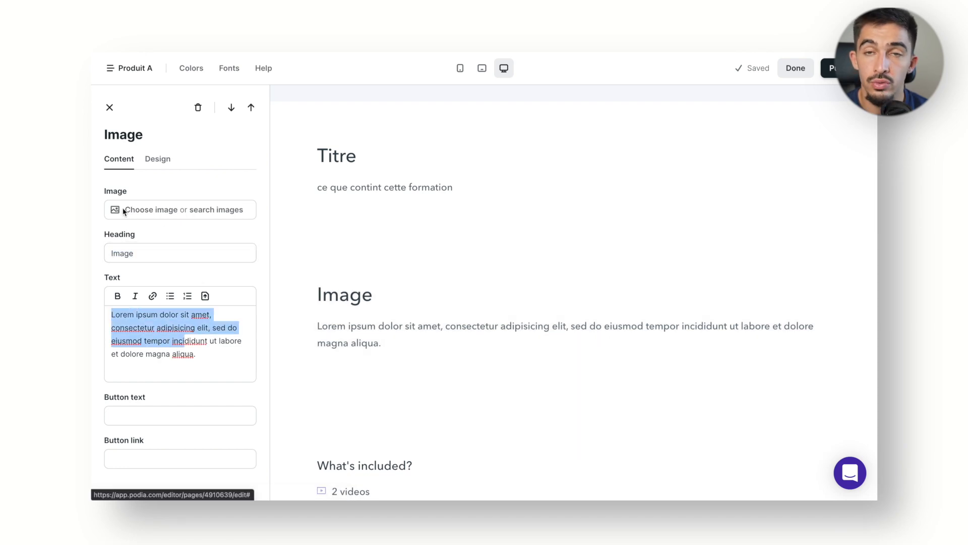
{"action": "double_click", "coordinate": [139, 252]}
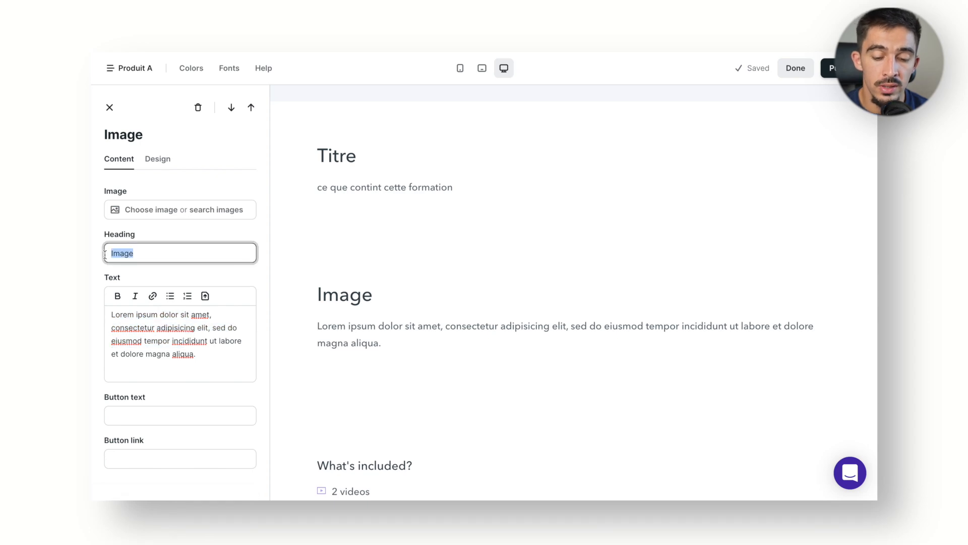
{"action": "key", "text": "BackSpace"}
{"action": "triple_click", "coordinate": [201, 358]}
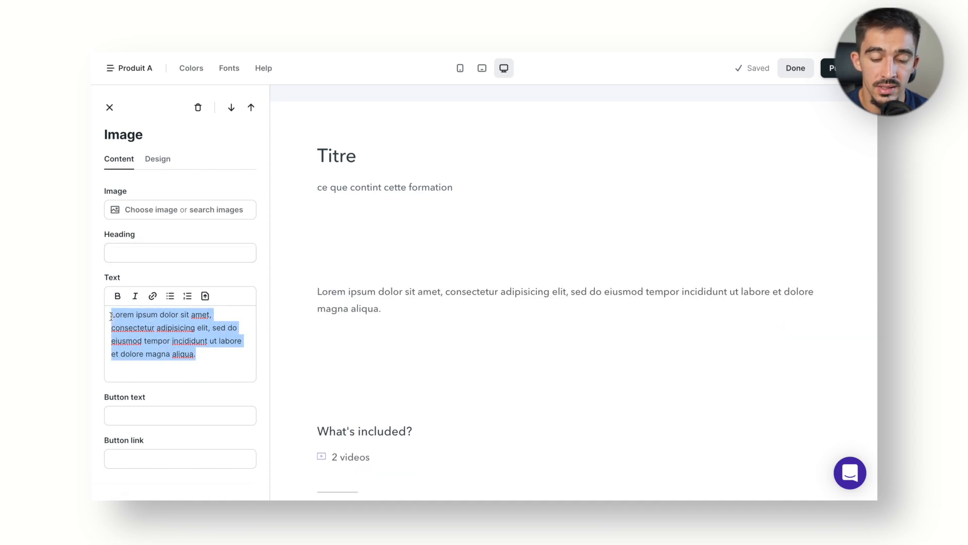
{"action": "key", "text": "BackSpace"}
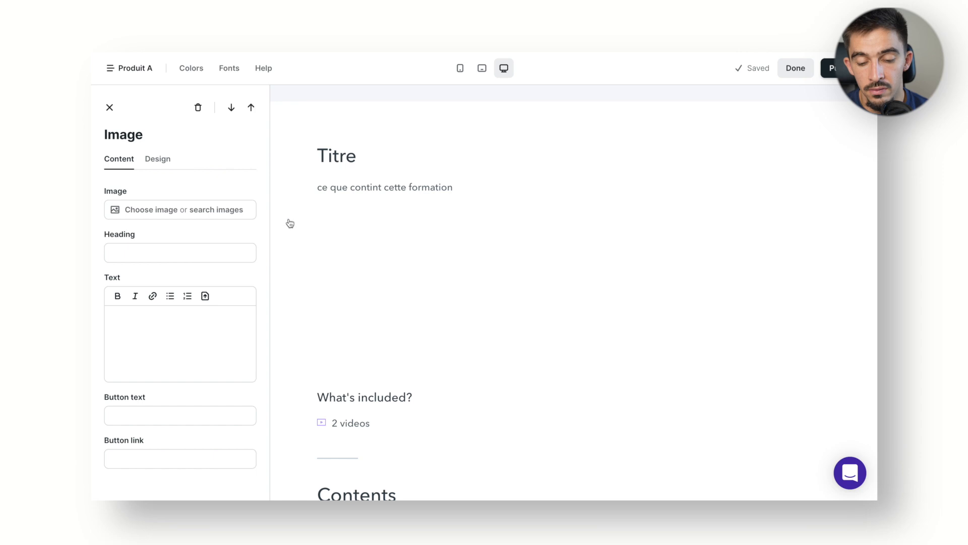
- Move the "Produit A" banner section down below the text and image sections
{"action": "left_click", "coordinate": [378, 249]}
{"action": "scroll", "coordinate": [479, 171], "scroll_direction": "up", "scroll_amount": 5}
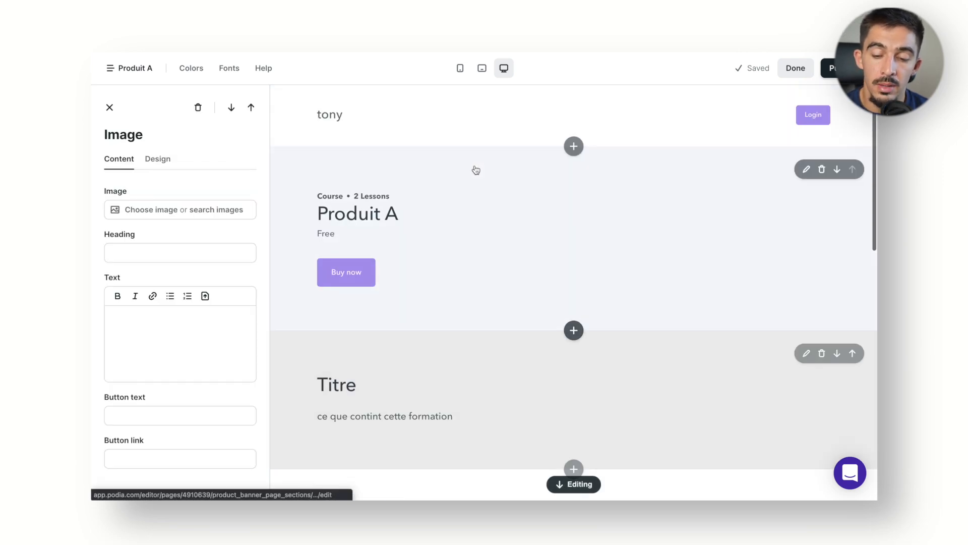
{"action": "scroll", "coordinate": [446, 182], "scroll_direction": "down", "scroll_amount": 2}
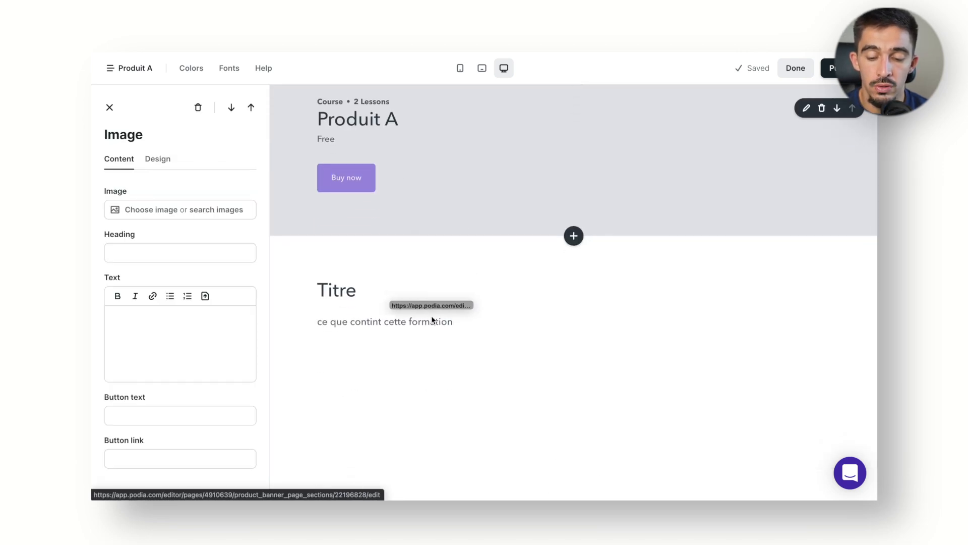
{"action": "left_click", "coordinate": [836, 109]}
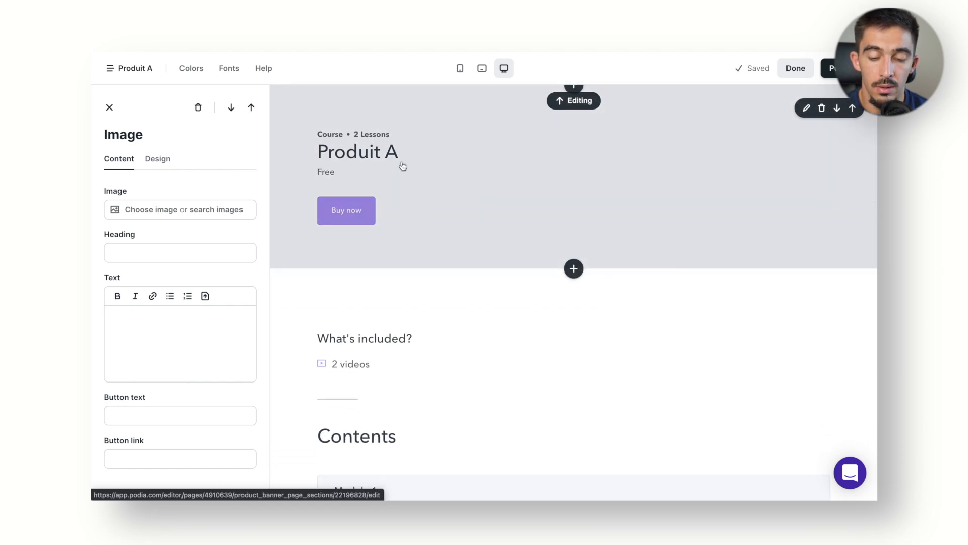
{"action": "scroll", "coordinate": [403, 168], "scroll_direction": "up", "scroll_amount": 6}
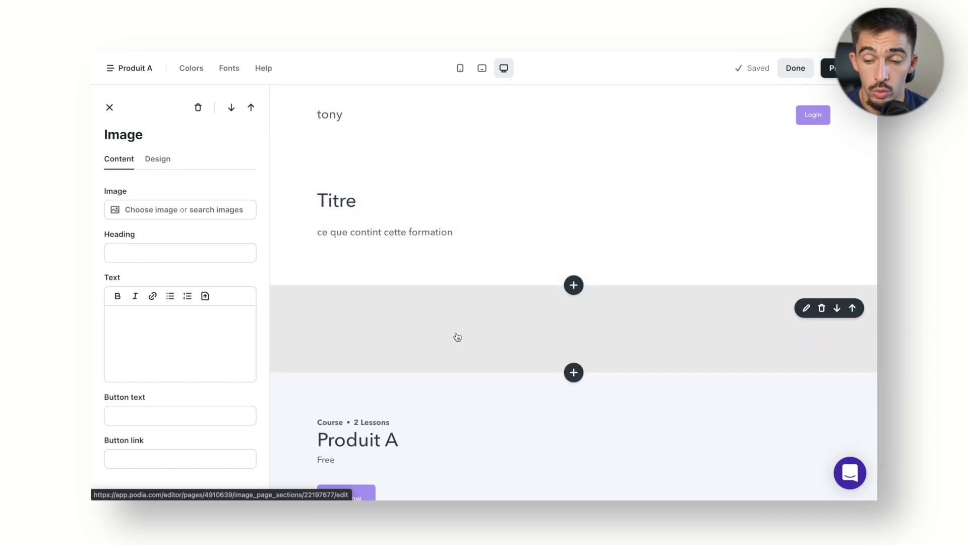
- Publish the "Produit A" sales page and review the live page from its heading down to the contents list
{"action": "left_click", "coordinate": [838, 68]}
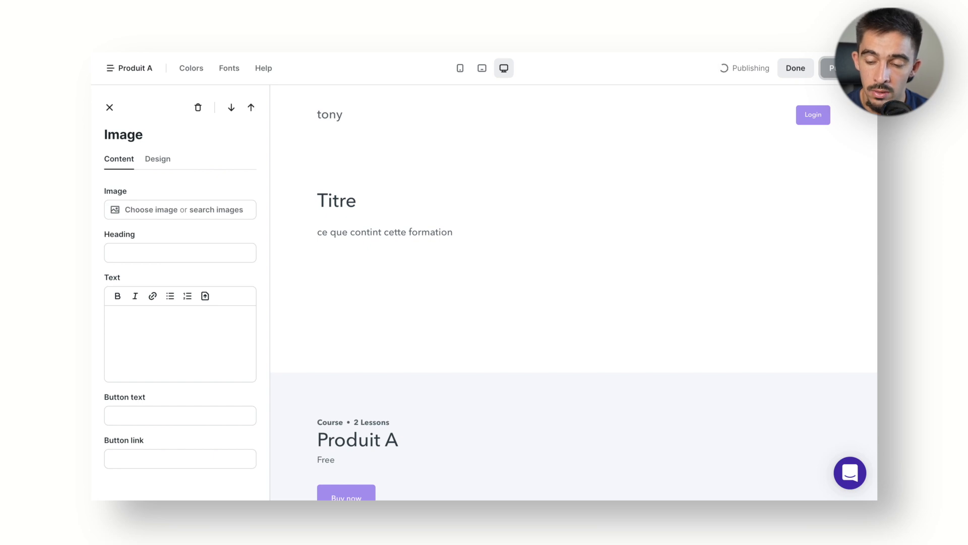
{"action": "left_click", "coordinate": [743, 69]}
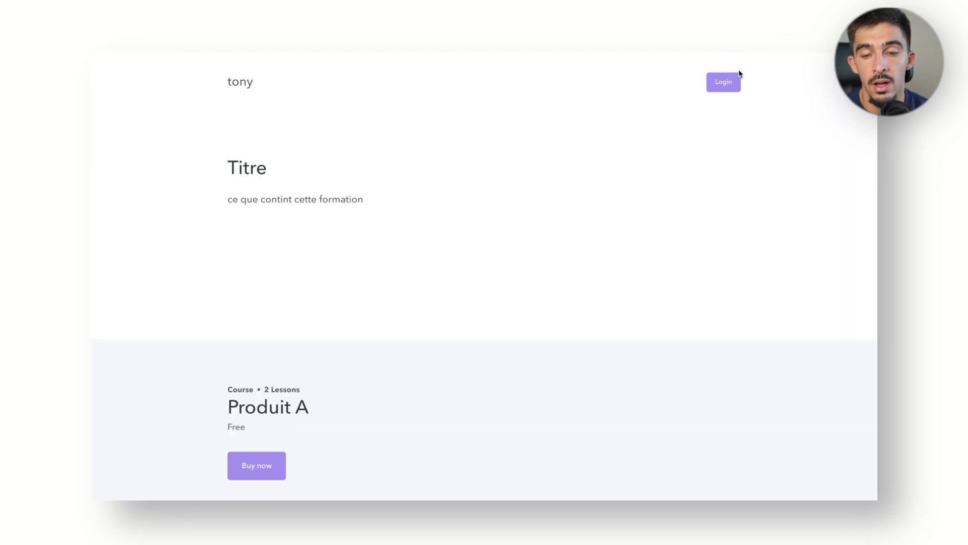
{"action": "scroll", "coordinate": [523, 216], "scroll_direction": "down", "scroll_amount": 5}
{"action": "scroll", "coordinate": [522, 217], "scroll_direction": "down", "scroll_amount": 7}
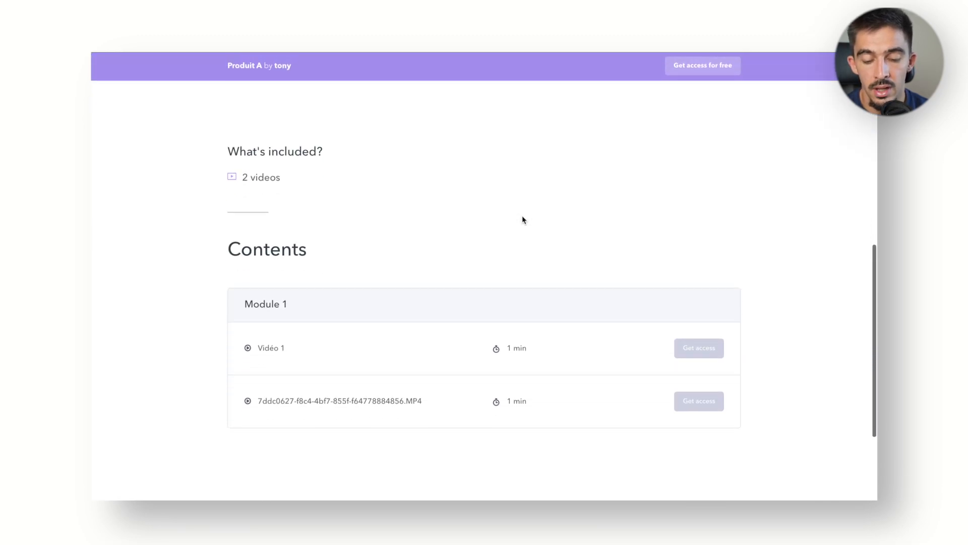
{"action": "scroll", "coordinate": [523, 216], "scroll_direction": "up", "scroll_amount": 7}
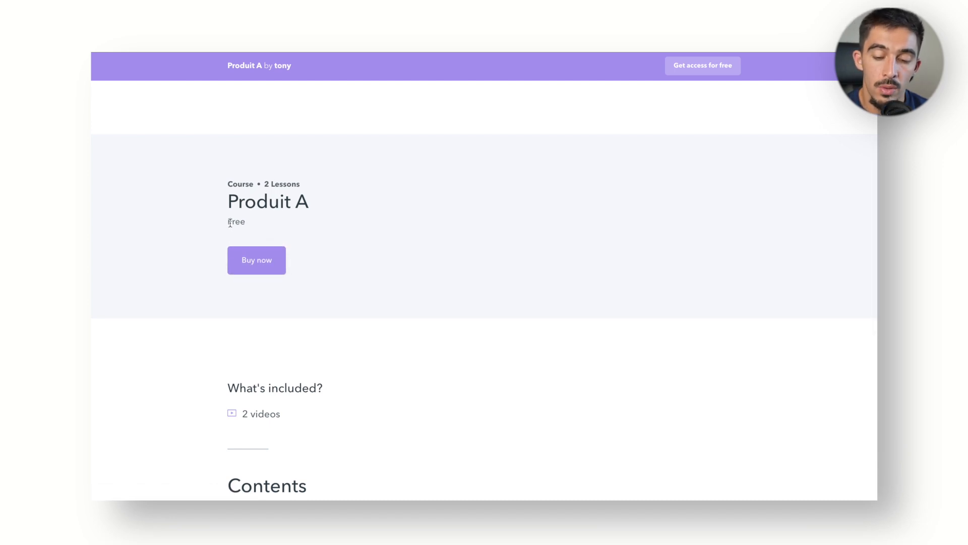
{"action": "left_click_drag", "start_coordinate": [230, 222], "coordinate": [247, 223]}
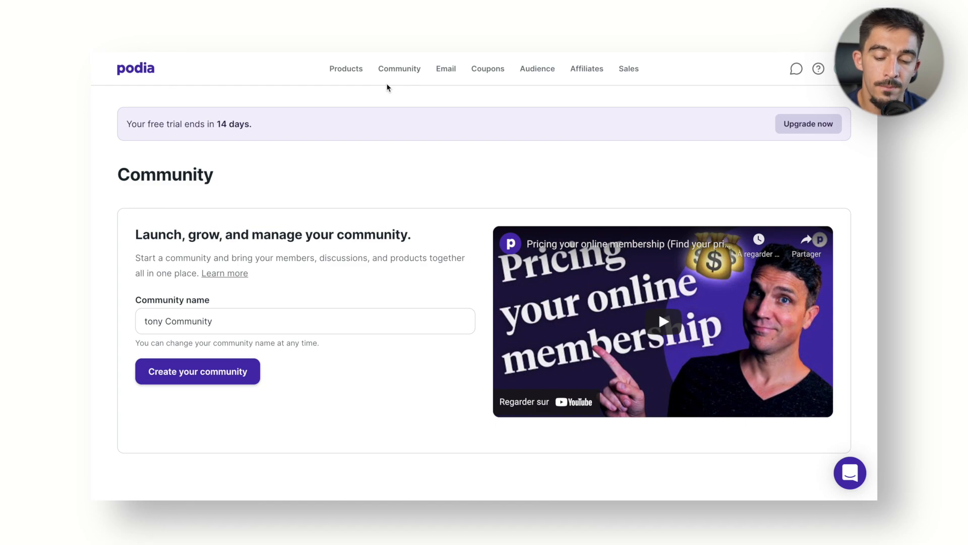
- Enter the community's name and create the community
{"action": "left_click_drag", "start_coordinate": [232, 324], "coordinate": [145, 324]}
{"action": "type", "text": "Ton"}
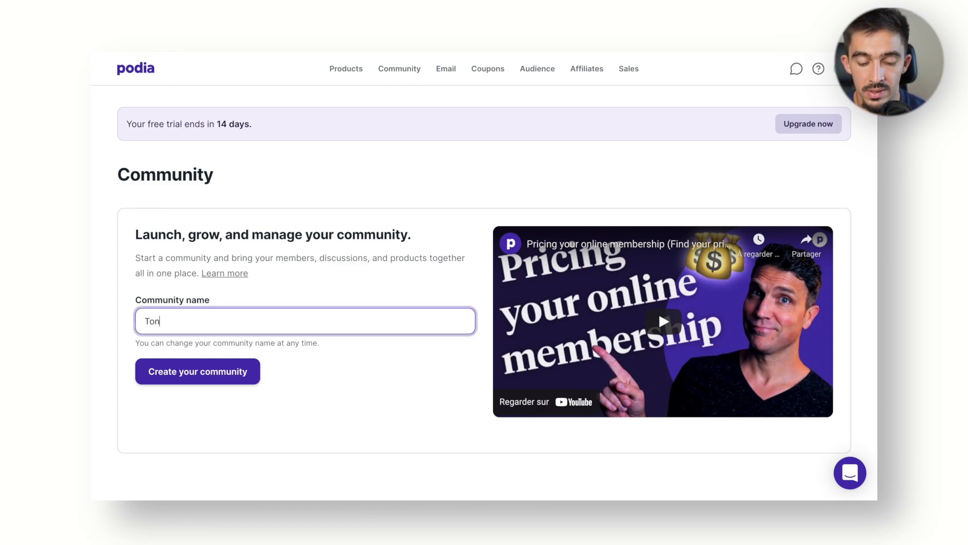
{"action": "type", "text": "Tony communauté"}
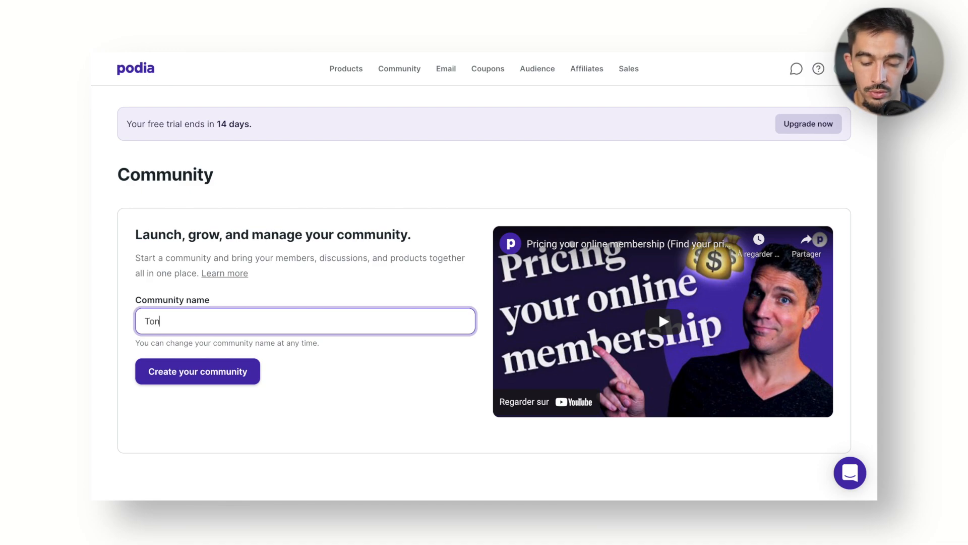
{"action": "left_click", "coordinate": [167, 372]}
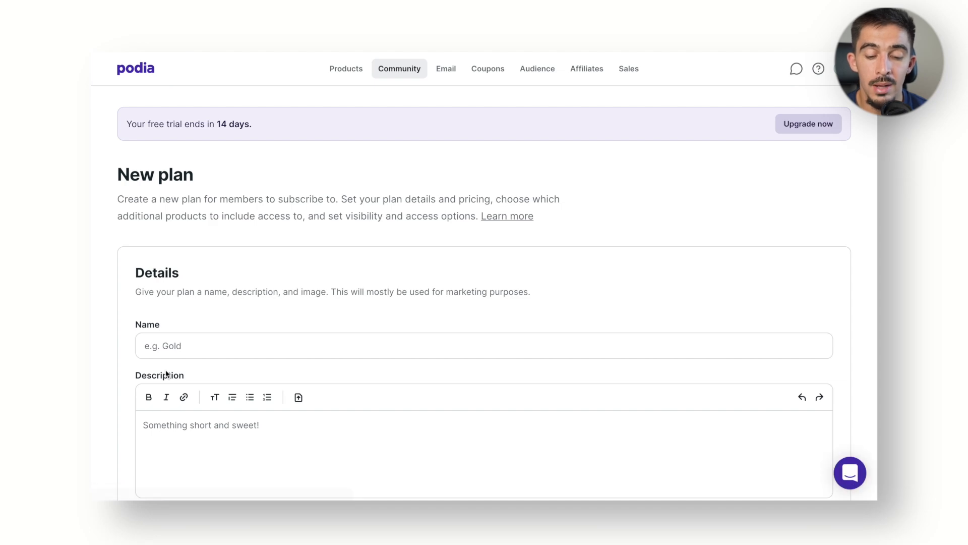
- Name the new community plan "Membre VIP"
{"action": "scroll", "coordinate": [219, 276], "scroll_direction": "down", "scroll_amount": 3}
{"action": "scroll", "coordinate": [204, 201], "scroll_direction": "up", "scroll_amount": 2}
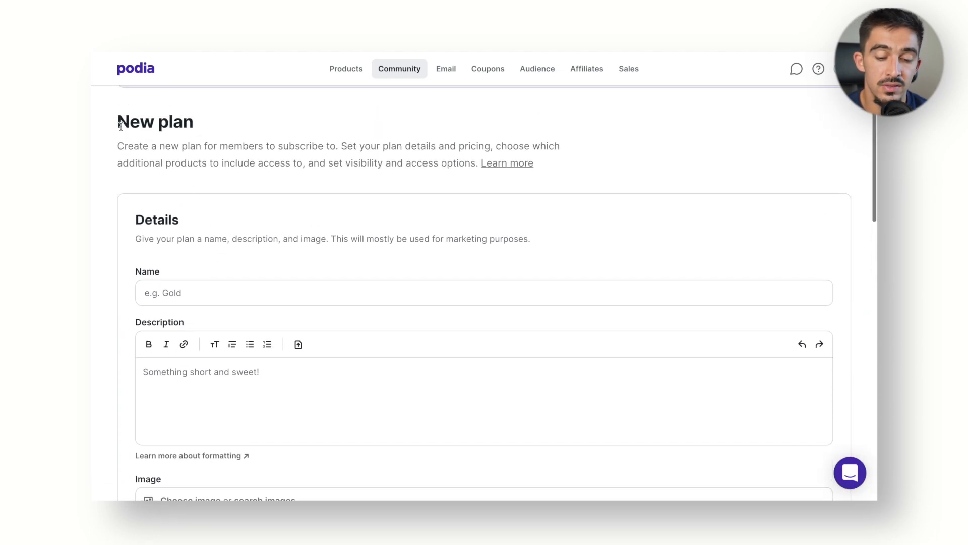
{"action": "left_click_drag", "start_coordinate": [119, 124], "coordinate": [240, 135]}
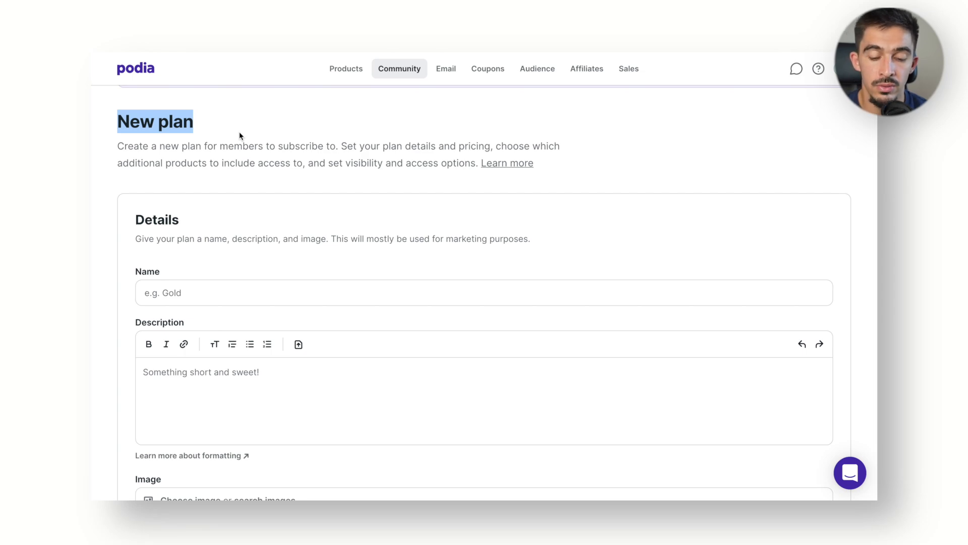
{"action": "scroll", "coordinate": [239, 131], "scroll_direction": "down", "scroll_amount": 1}
{"action": "left_click", "coordinate": [186, 249]}
{"action": "type", "text": "M"}
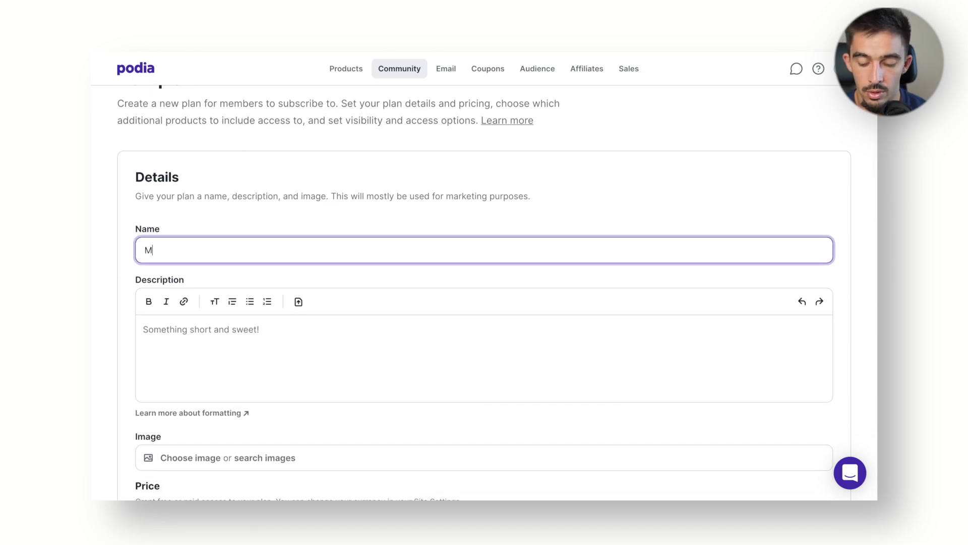
{"action": "type", "text": "embre VIP"}
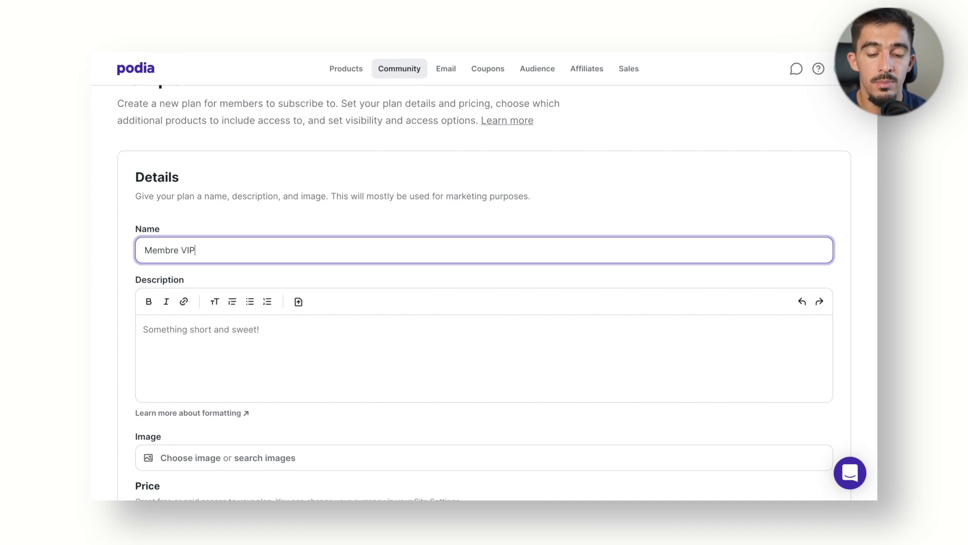
- Review the plan's description, image and price options and the products that can be included for its members
{"action": "scroll", "coordinate": [201, 235], "scroll_direction": "down", "scroll_amount": 3}
{"action": "left_click", "coordinate": [201, 235]}
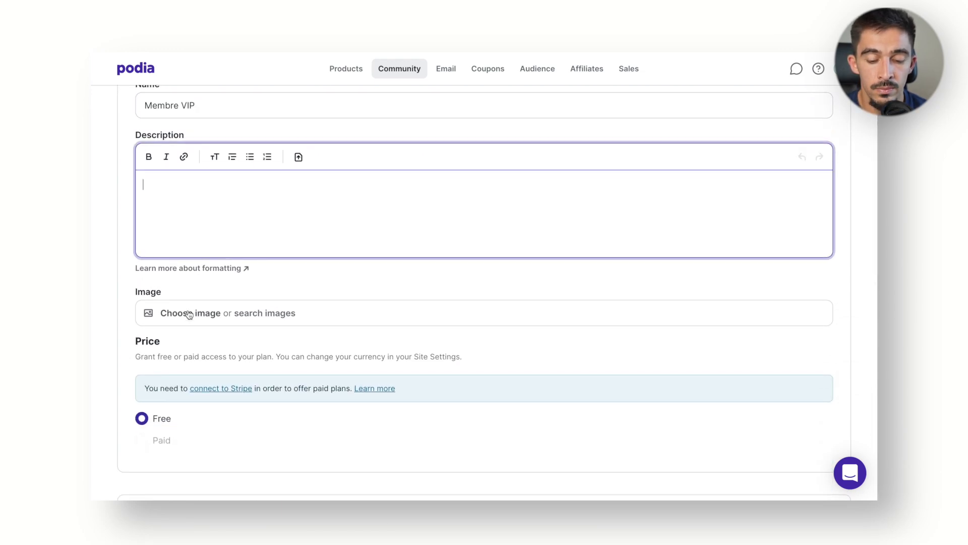
{"action": "scroll", "coordinate": [182, 316], "scroll_direction": "down", "scroll_amount": 3}
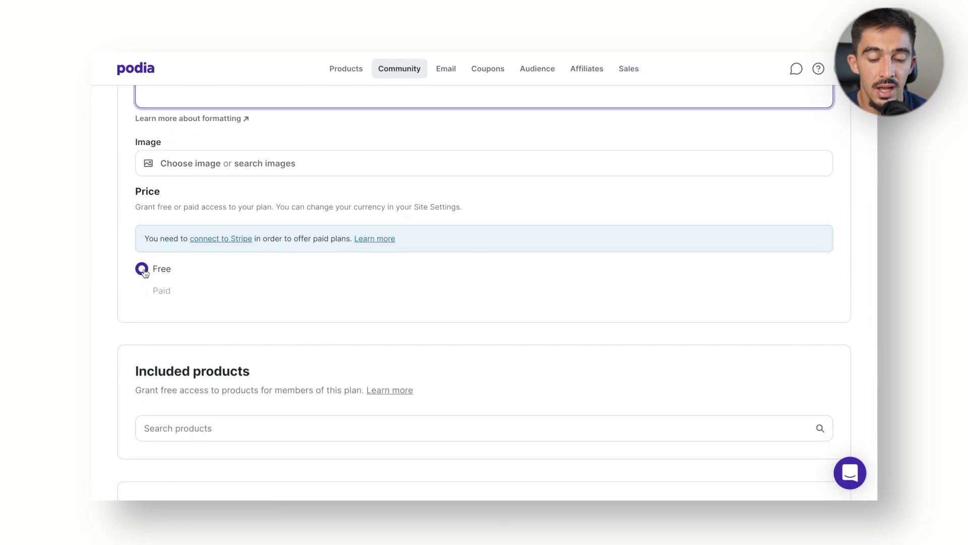
{"action": "mouse_move", "coordinate": [147, 292]}
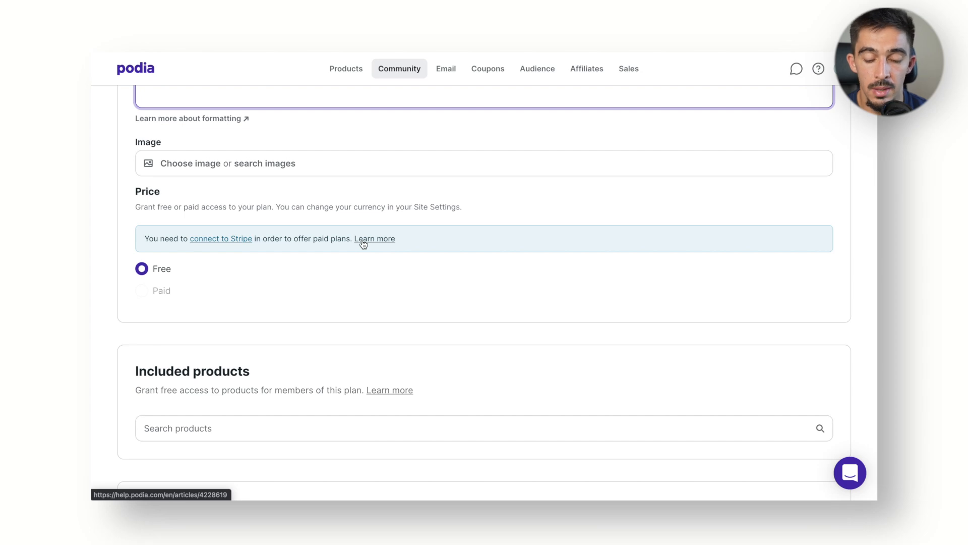
{"action": "scroll", "coordinate": [209, 196], "scroll_direction": "down", "scroll_amount": 4}
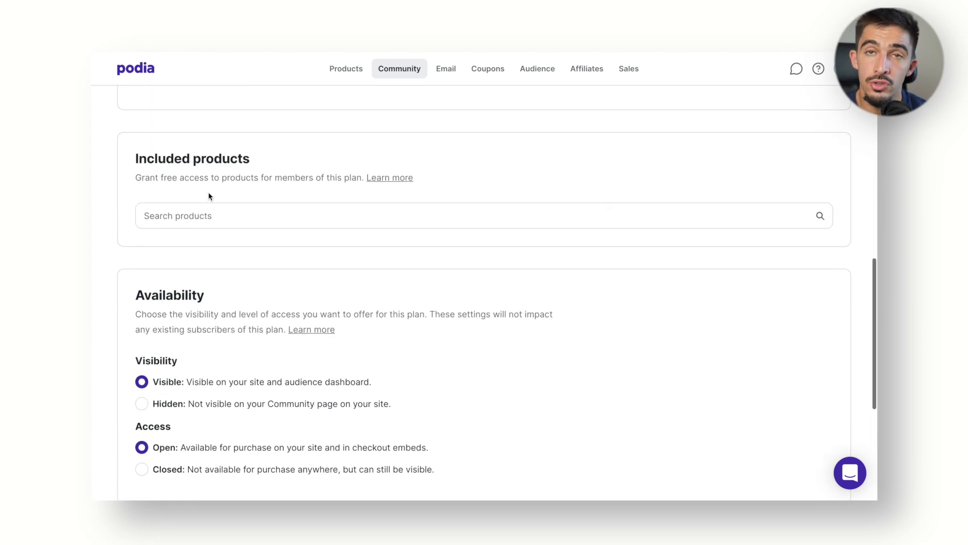
{"action": "left_click", "coordinate": [207, 218]}
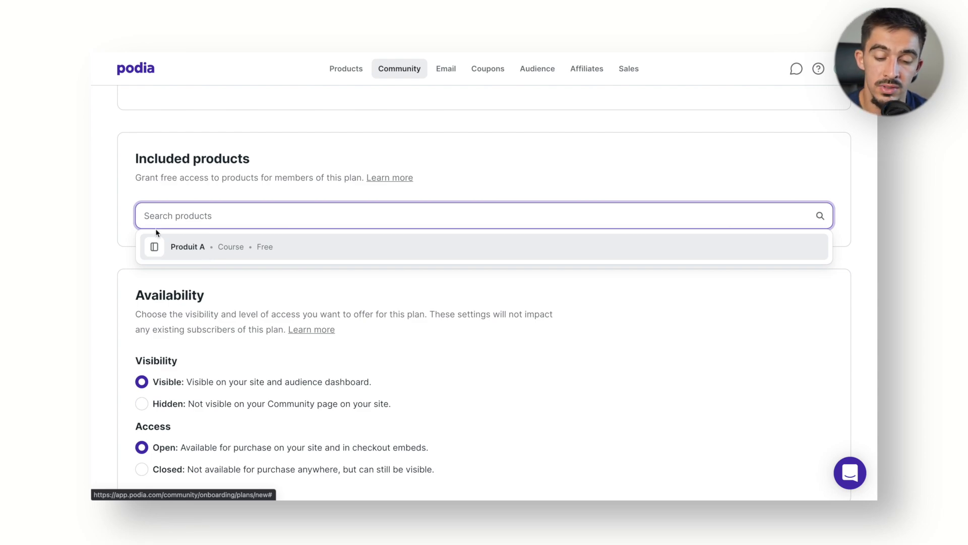
{"action": "left_click", "coordinate": [130, 225]}
- Create the community plan with Visible visibility and Open access
{"action": "scroll", "coordinate": [130, 225], "scroll_direction": "down", "scroll_amount": 2}
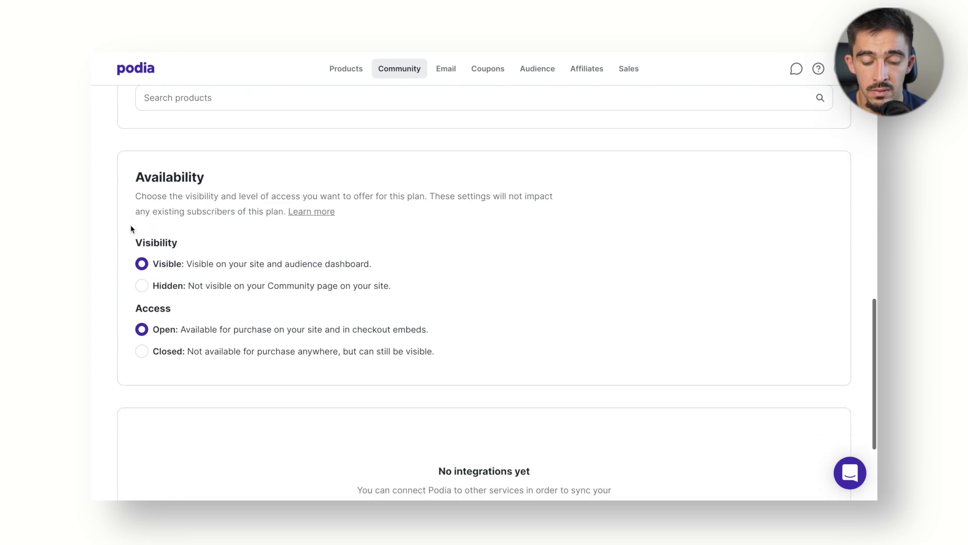
{"action": "scroll", "coordinate": [130, 225], "scroll_direction": "down", "scroll_amount": 1}
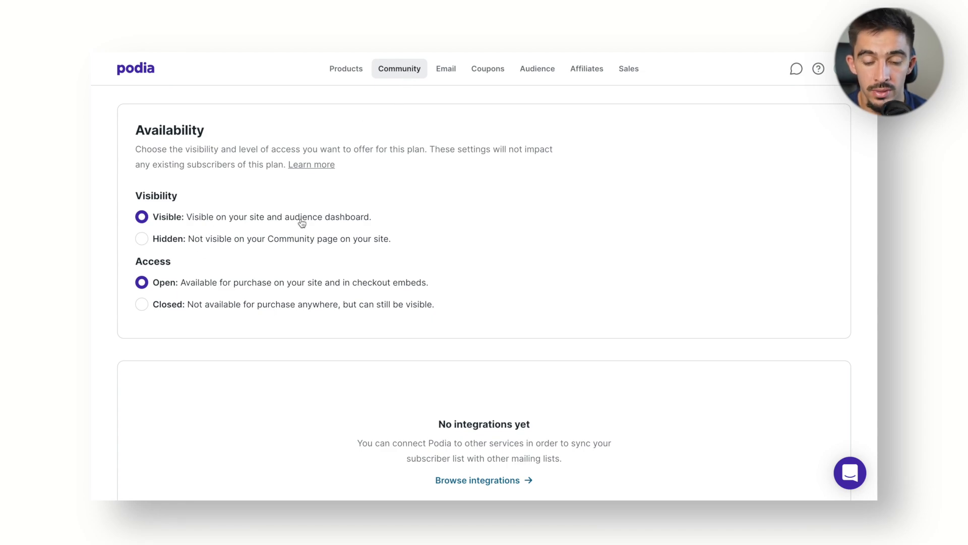
{"action": "scroll", "coordinate": [502, 280], "scroll_direction": "down", "scroll_amount": 2}
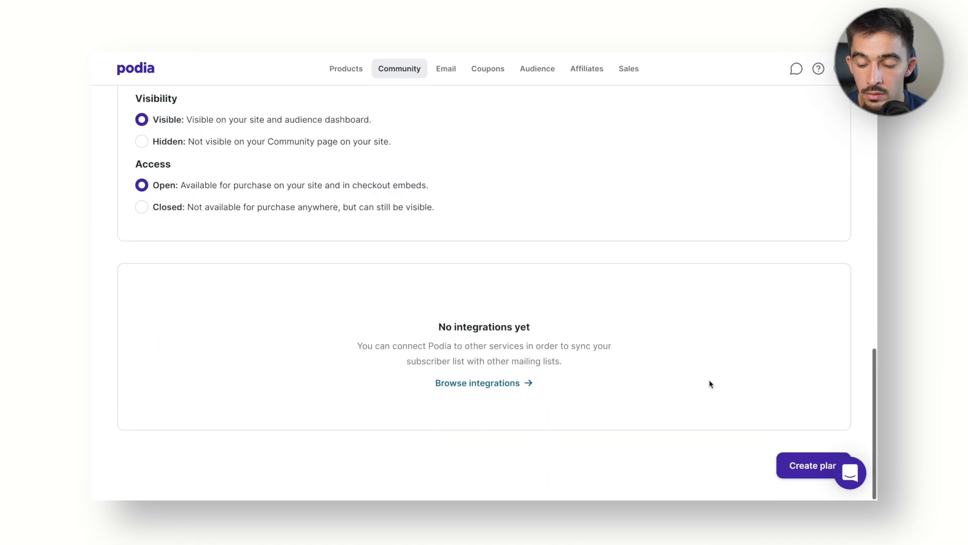
{"action": "left_click", "coordinate": [812, 470]}
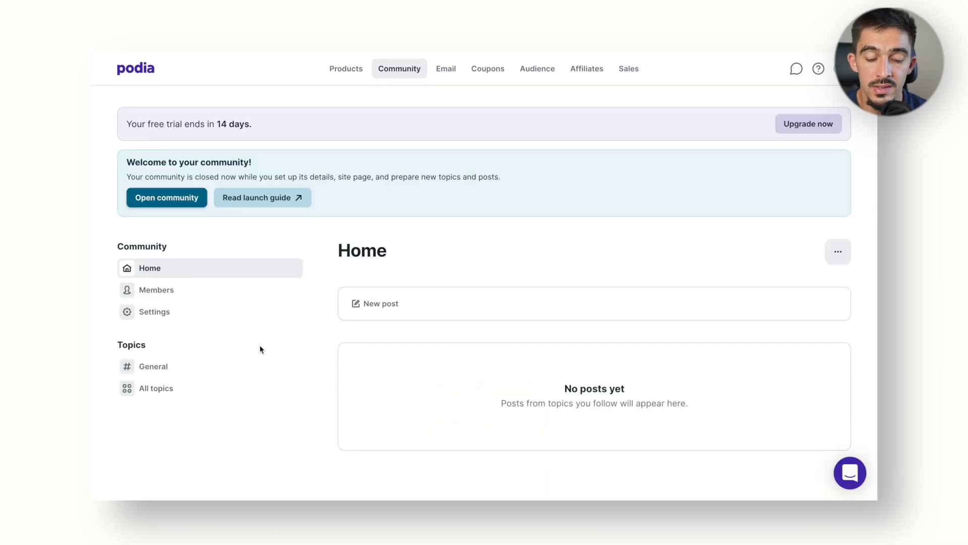
- Start a new community post titled "Video du jour"
{"action": "left_click", "coordinate": [382, 304]}
{"action": "scroll", "coordinate": [373, 328], "scroll_direction": "down", "scroll_amount": 2}
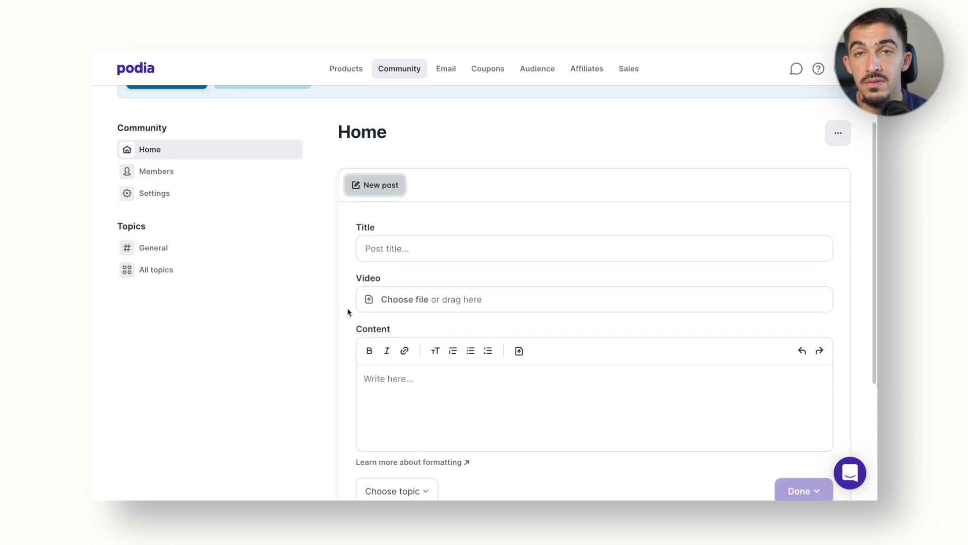
{"action": "left_click", "coordinate": [424, 252]}
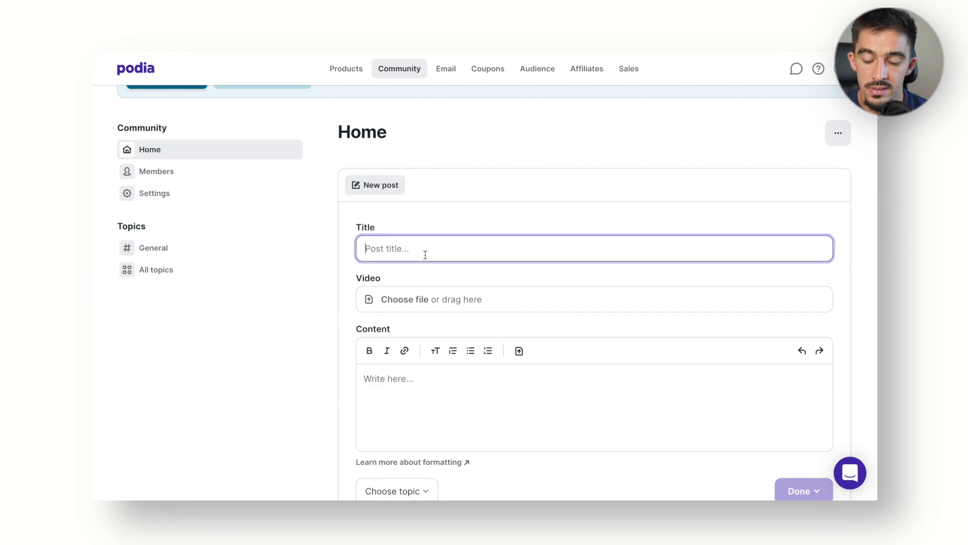
{"action": "type", "text": "Video du jour"}
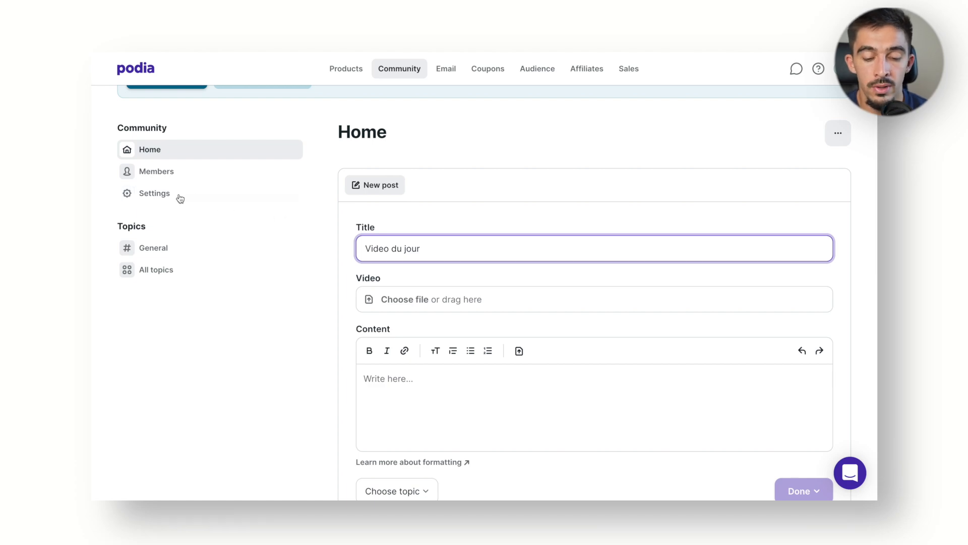
- Look through the community's members, settings and General topic, as well as the Email overview
{"action": "left_click", "coordinate": [132, 171]}
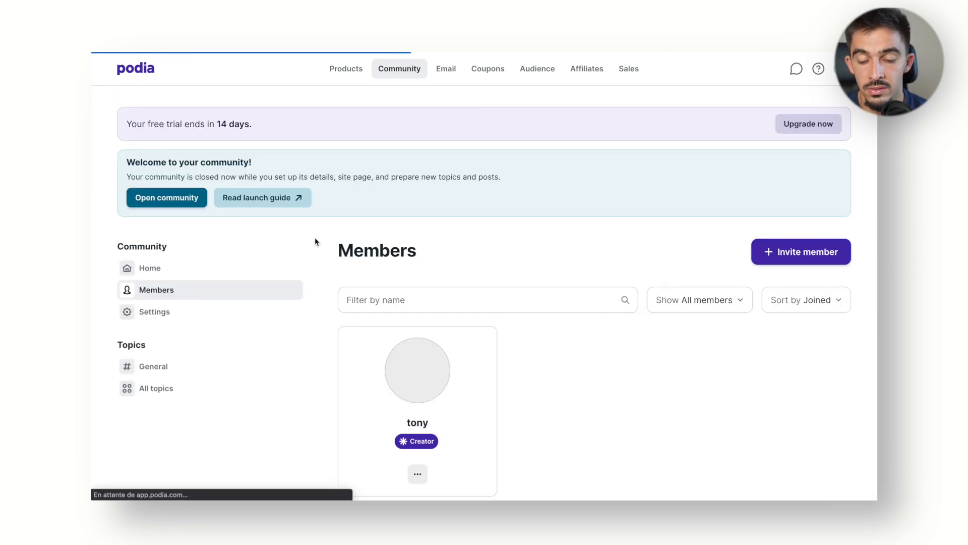
{"action": "scroll", "coordinate": [398, 353], "scroll_direction": "down", "scroll_amount": 1}
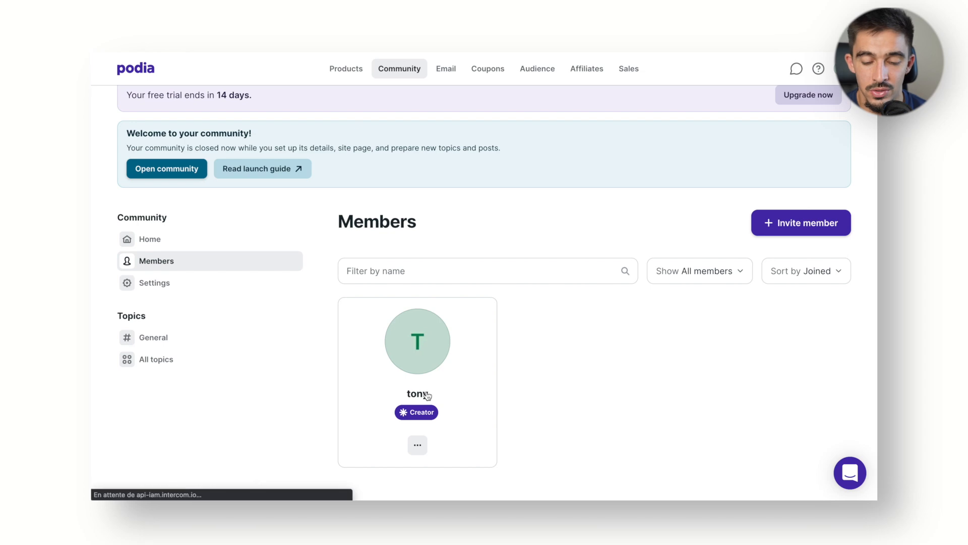
{"action": "left_click", "coordinate": [143, 285]}
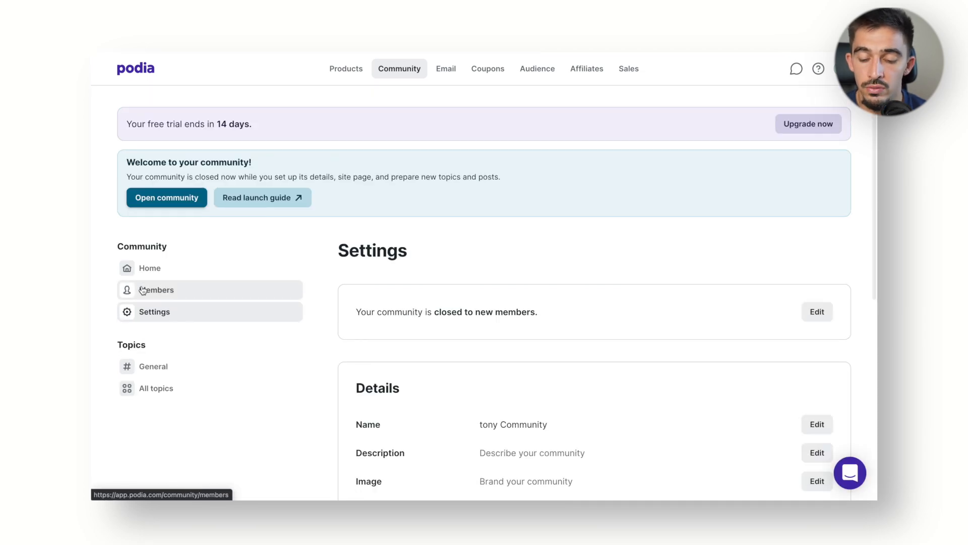
{"action": "scroll", "coordinate": [493, 288], "scroll_direction": "down", "scroll_amount": 3}
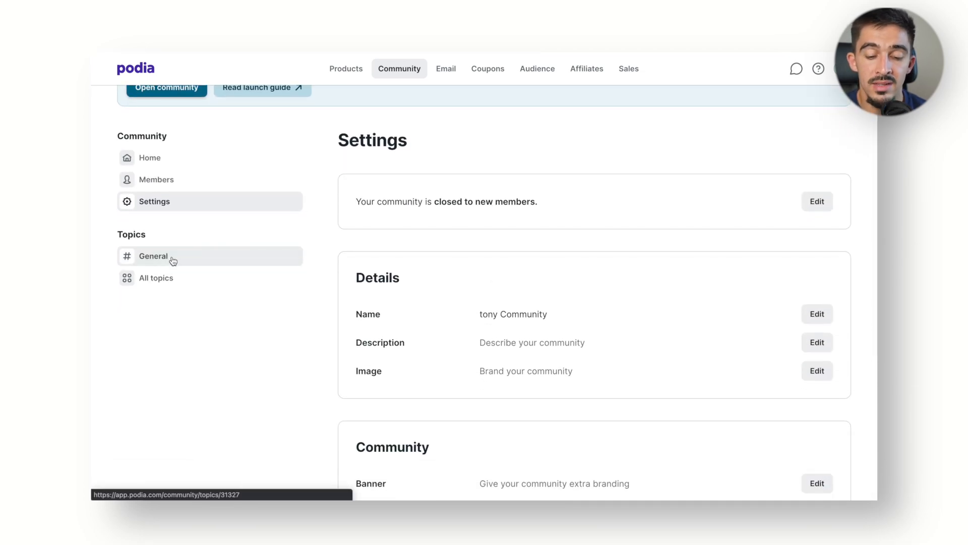
{"action": "left_click", "coordinate": [172, 256]}
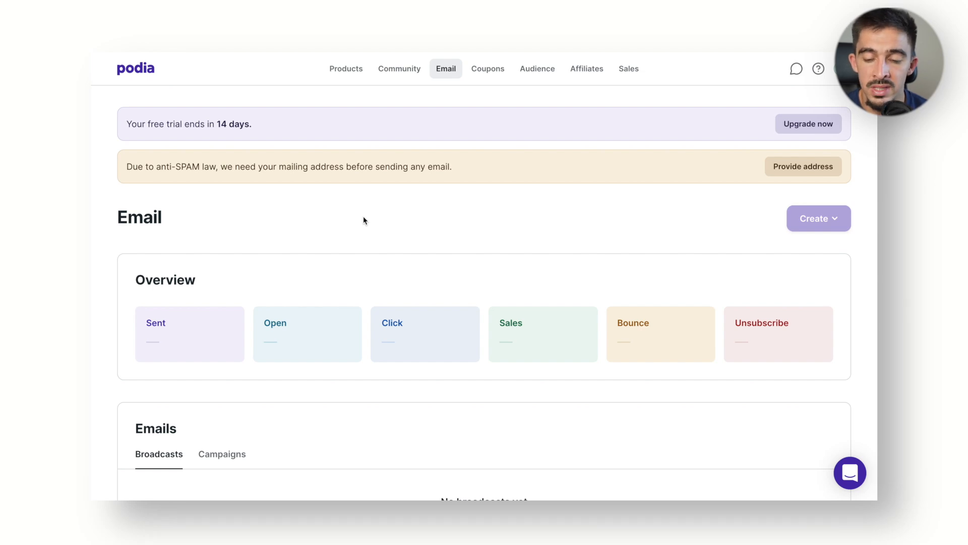
{"action": "scroll", "coordinate": [363, 220], "scroll_direction": "down", "scroll_amount": 1}
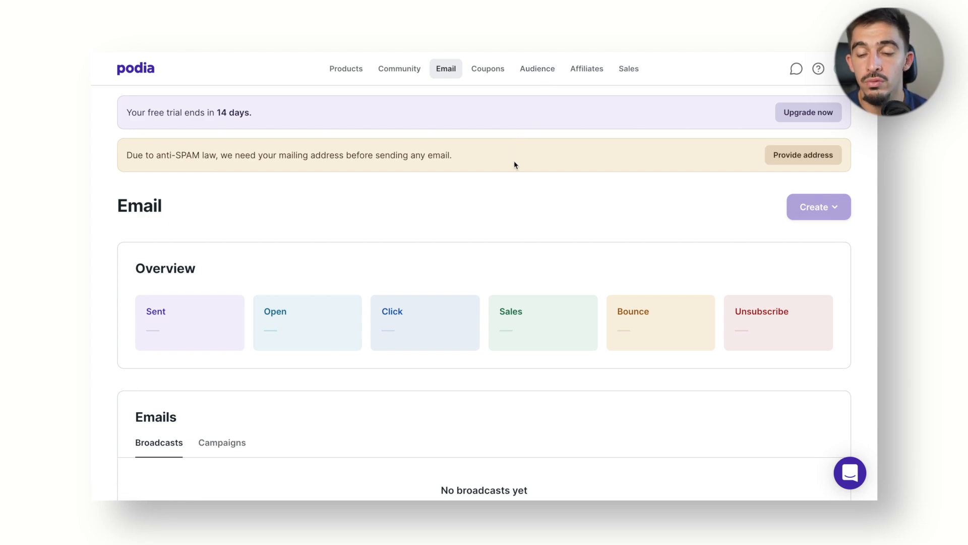
- Read the help article about creating coupons and dismiss the "Creating coupons" banner on the Coupons page
{"action": "left_click", "coordinate": [483, 74]}
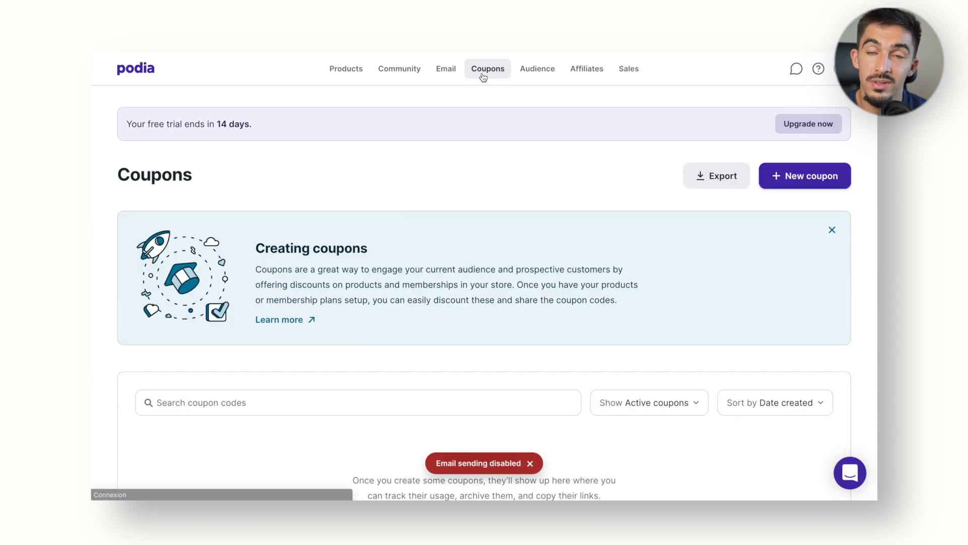
{"action": "scroll", "coordinate": [496, 152], "scroll_direction": "down", "scroll_amount": 1}
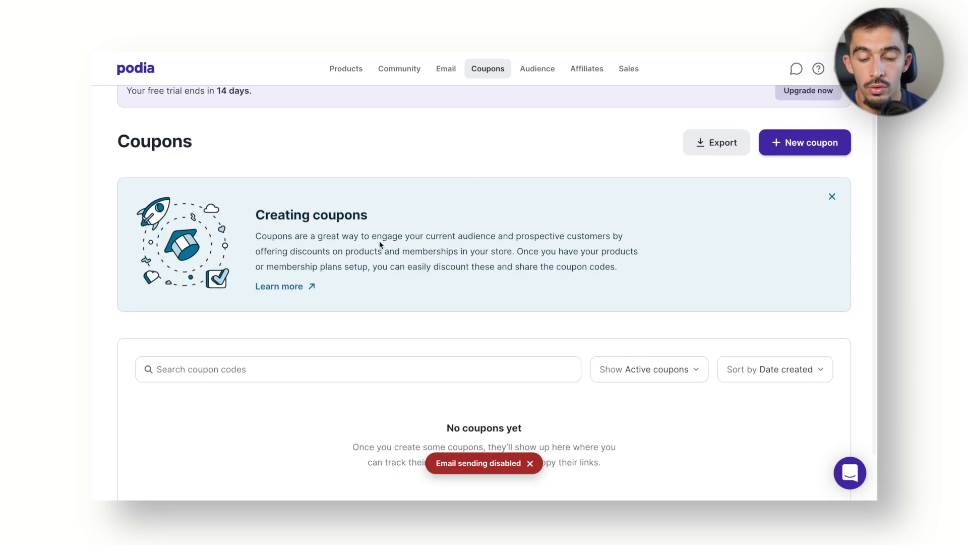
{"action": "left_click", "coordinate": [273, 288]}
{"action": "scroll", "coordinate": [283, 308], "scroll_direction": "down", "scroll_amount": 20}
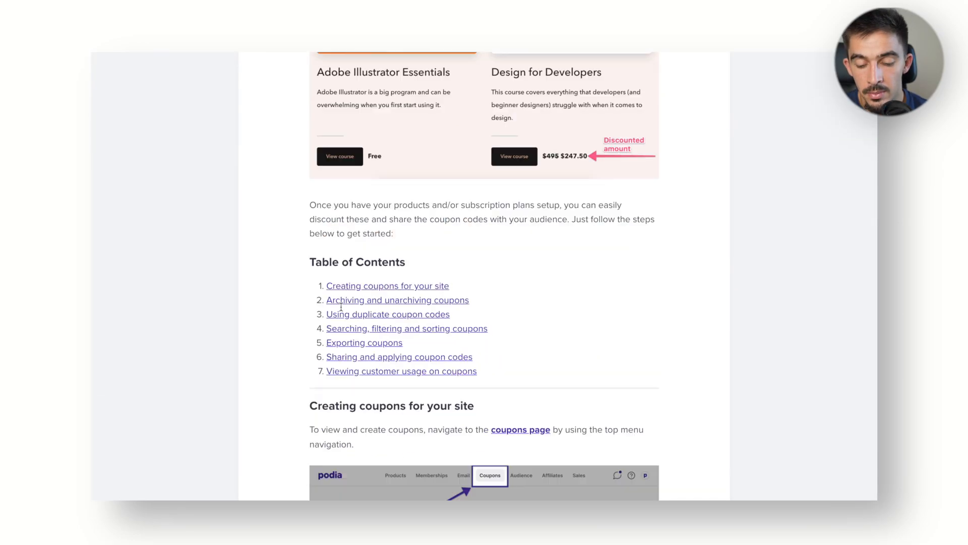
{"action": "scroll", "coordinate": [341, 307], "scroll_direction": "down", "scroll_amount": 20}
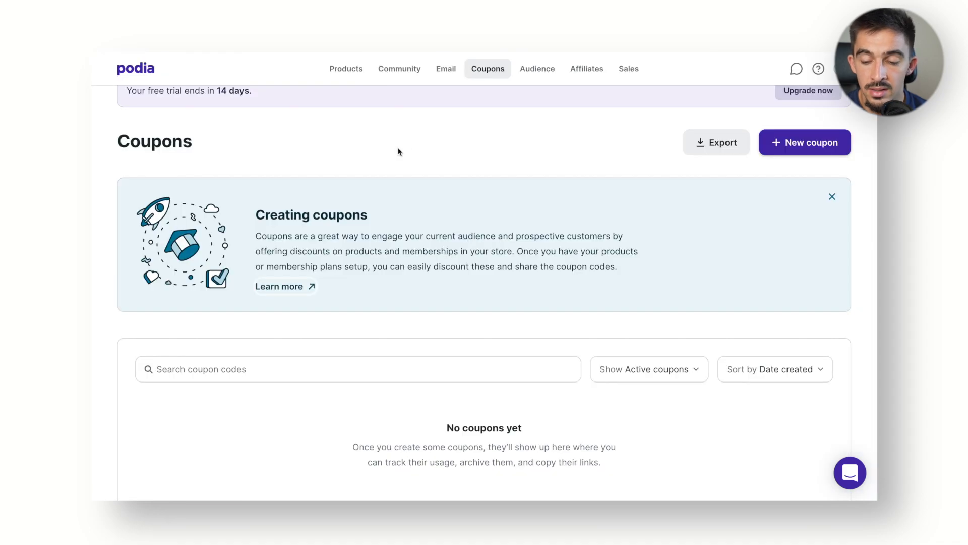
{"action": "left_click", "coordinate": [831, 196]}
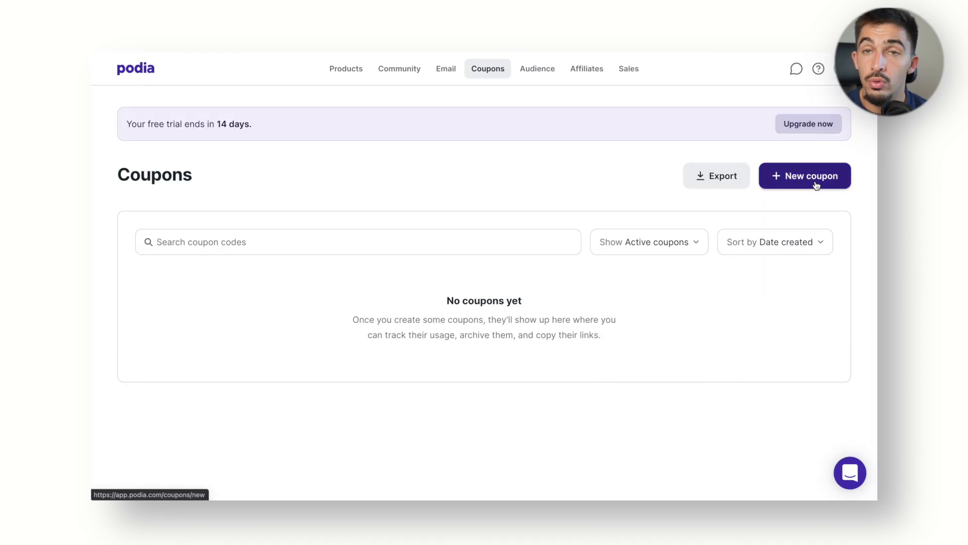
- Start a new coupon for all products and community plans with the code "BLACKFRIDAY"
{"action": "left_click", "coordinate": [785, 180]}
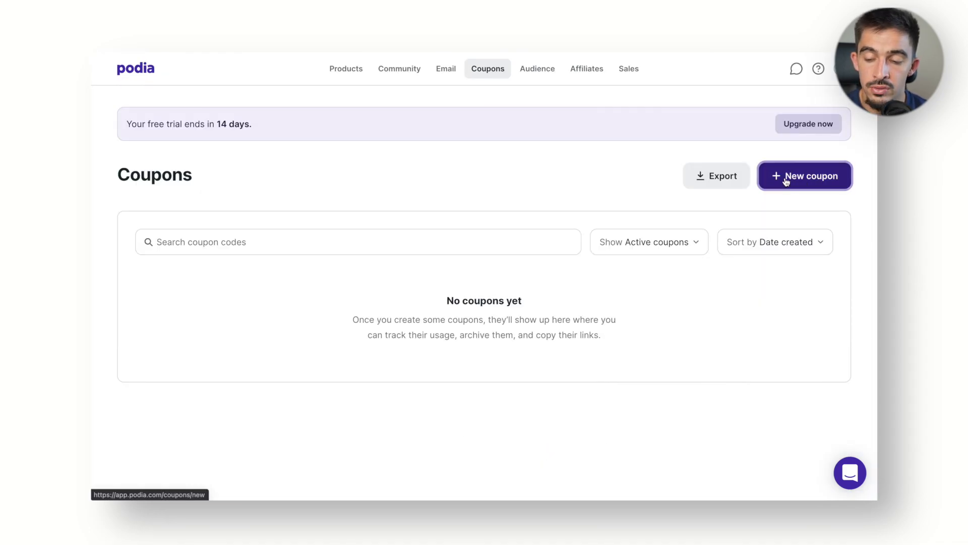
{"action": "scroll", "coordinate": [474, 291], "scroll_direction": "down", "scroll_amount": 5}
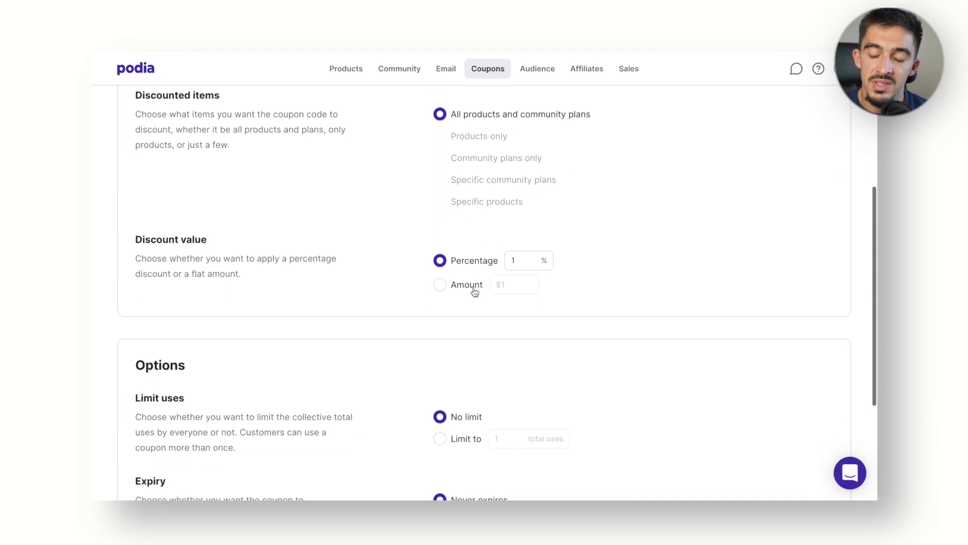
{"action": "scroll", "coordinate": [474, 292], "scroll_direction": "up", "scroll_amount": 3}
{"action": "scroll", "coordinate": [475, 292], "scroll_direction": "up", "scroll_amount": 1}
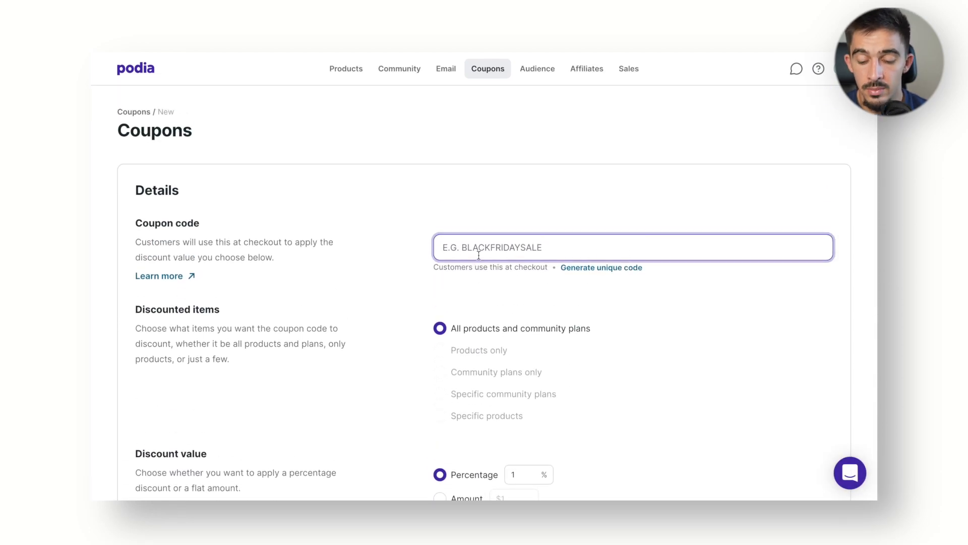
{"action": "type", "text": "BLACKFRIDAY"}
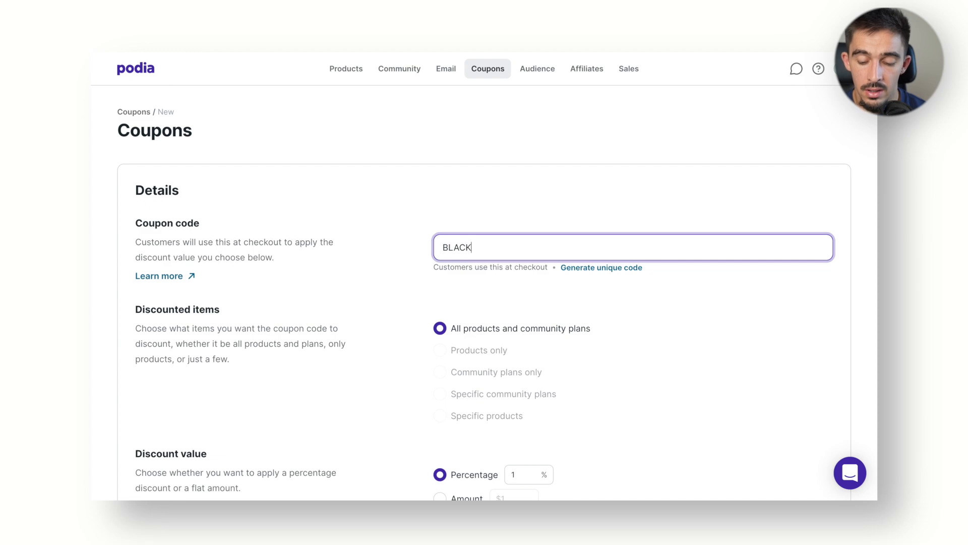
{"action": "left_click", "coordinate": [429, 185]}
- Enter a 30% discount value, but switch the coupon to a flat amount discount of $100
{"action": "scroll", "coordinate": [430, 185], "scroll_direction": "down", "scroll_amount": 3}
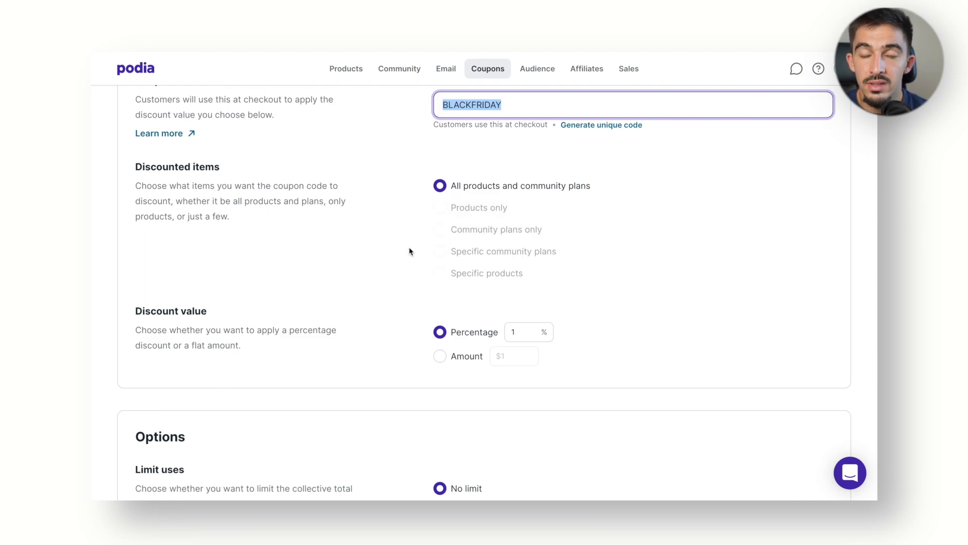
{"action": "scroll", "coordinate": [408, 251], "scroll_direction": "down", "scroll_amount": 2}
{"action": "left_click", "coordinate": [514, 278]}
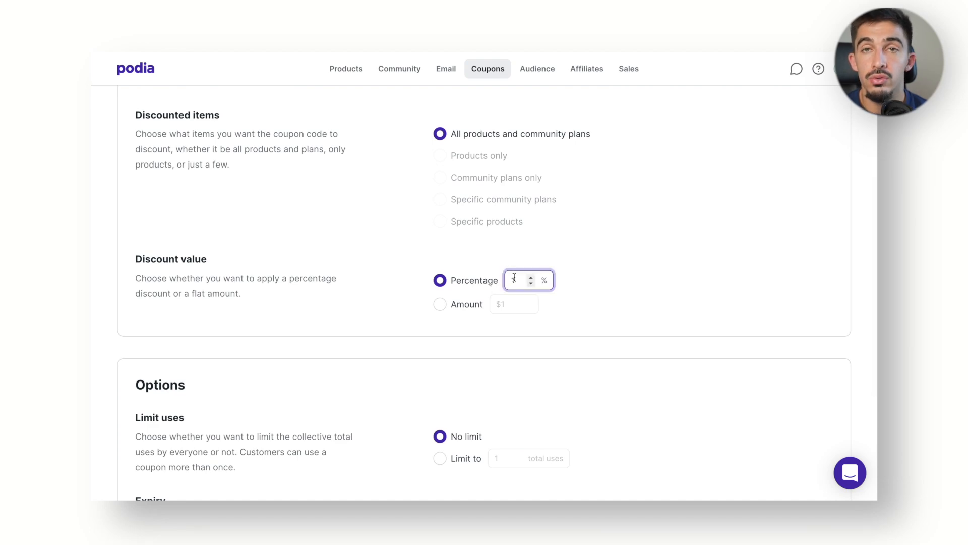
{"action": "type", "text": "30"}
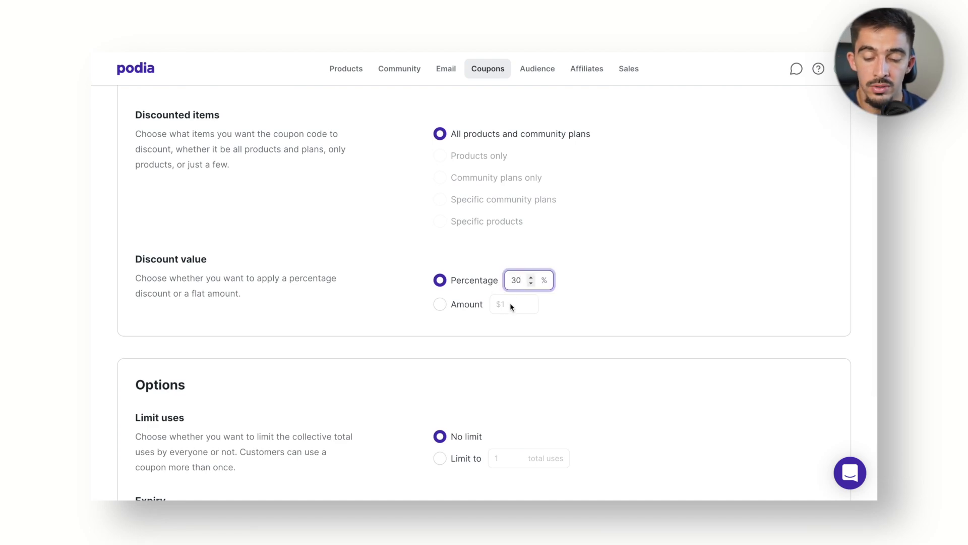
{"action": "left_click", "coordinate": [474, 308]}
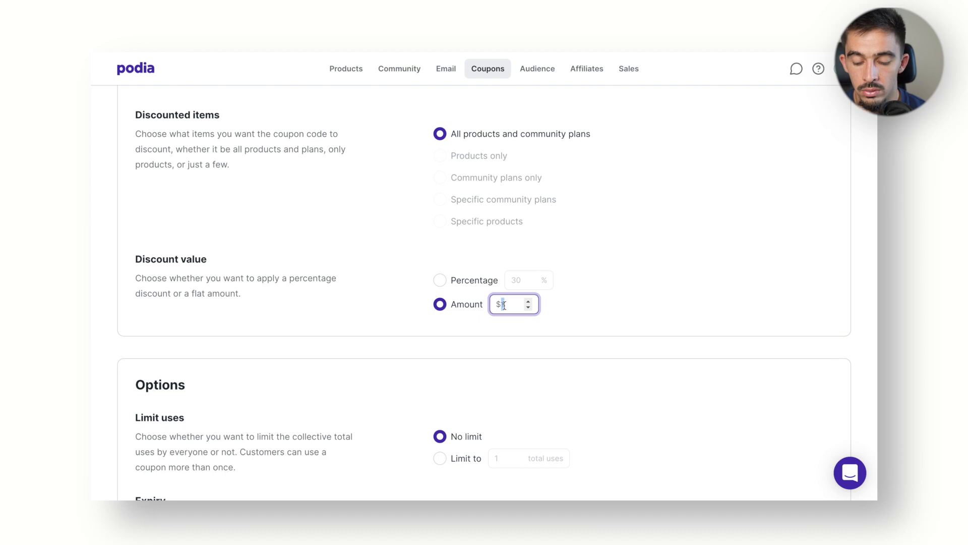
{"action": "type", "text": "100"}
{"action": "left_click", "coordinate": [407, 296]}
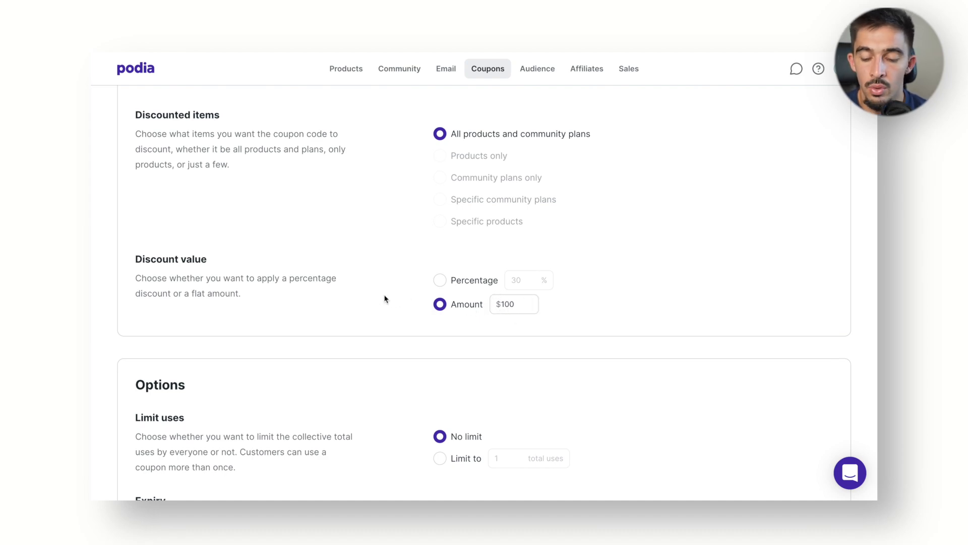
- Enter 100 total uses as the coupon's limit and switch the use limit option back to No limit
{"action": "scroll", "coordinate": [384, 299], "scroll_direction": "down", "scroll_amount": 3}
{"action": "left_click_drag", "start_coordinate": [135, 302], "coordinate": [182, 303]}
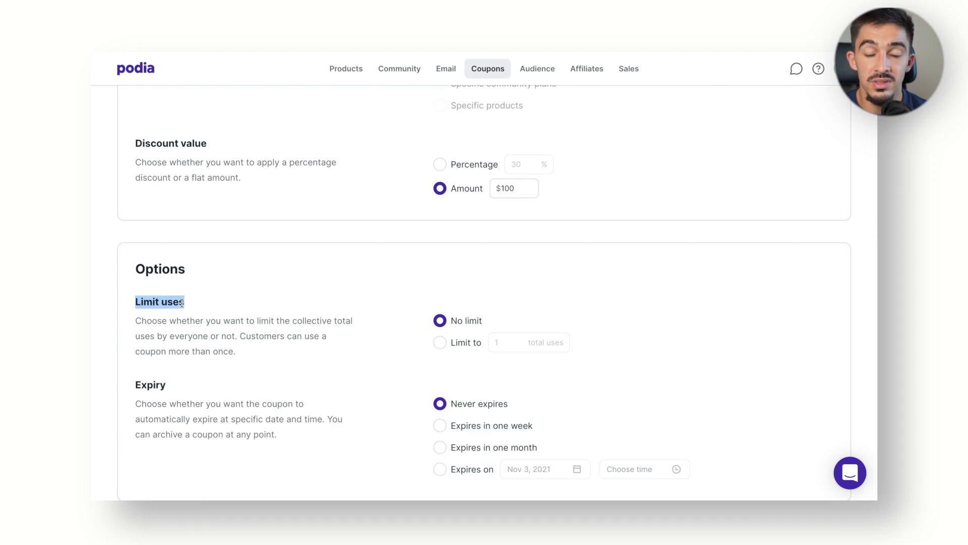
{"action": "scroll", "coordinate": [212, 315], "scroll_direction": "down", "scroll_amount": 2}
{"action": "left_click", "coordinate": [456, 281]}
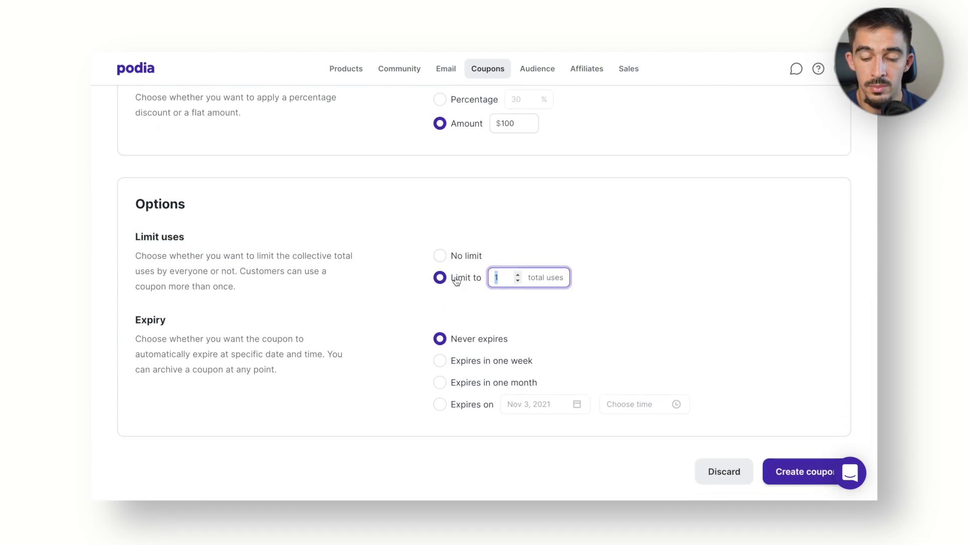
{"action": "type", "text": "100"}
{"action": "left_click", "coordinate": [364, 288]}
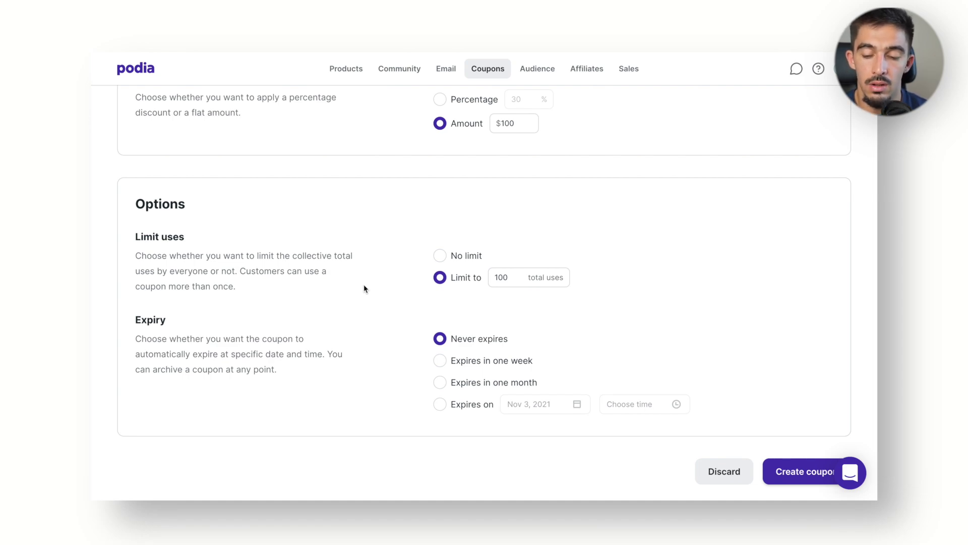
{"action": "left_click", "coordinate": [445, 257]}
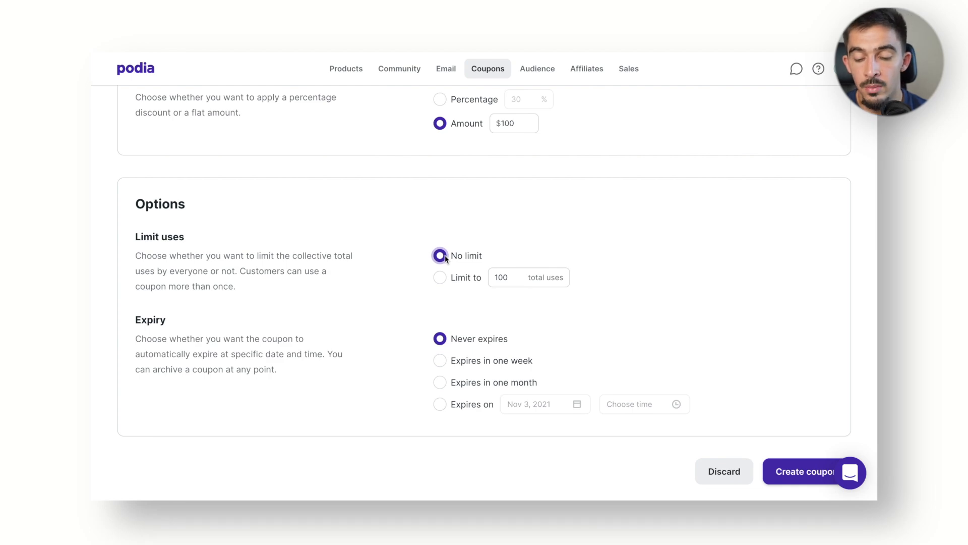
- Try the different expiry options, choose Expires in one week, and create the coupon
{"action": "scroll", "coordinate": [425, 263], "scroll_direction": "down", "scroll_amount": 1}
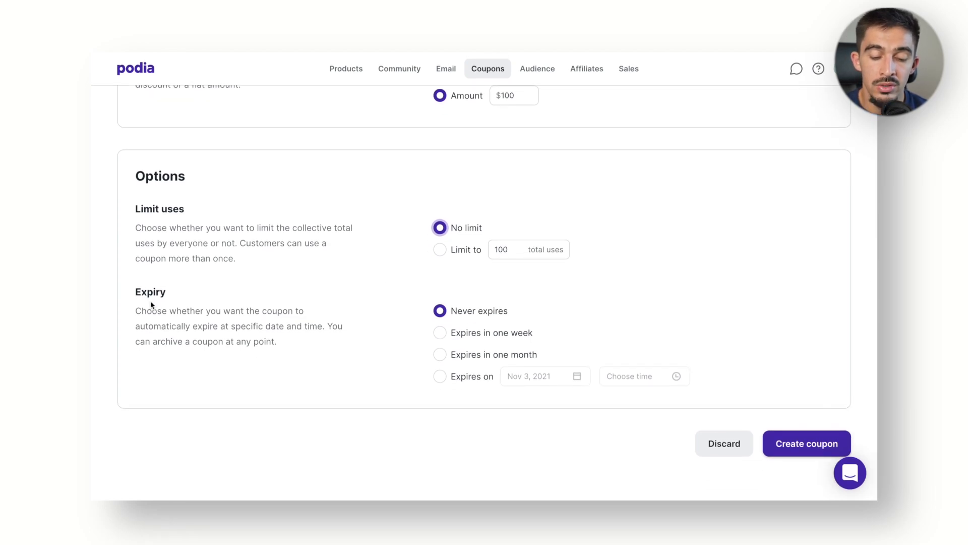
{"action": "left_click", "coordinate": [440, 333]}
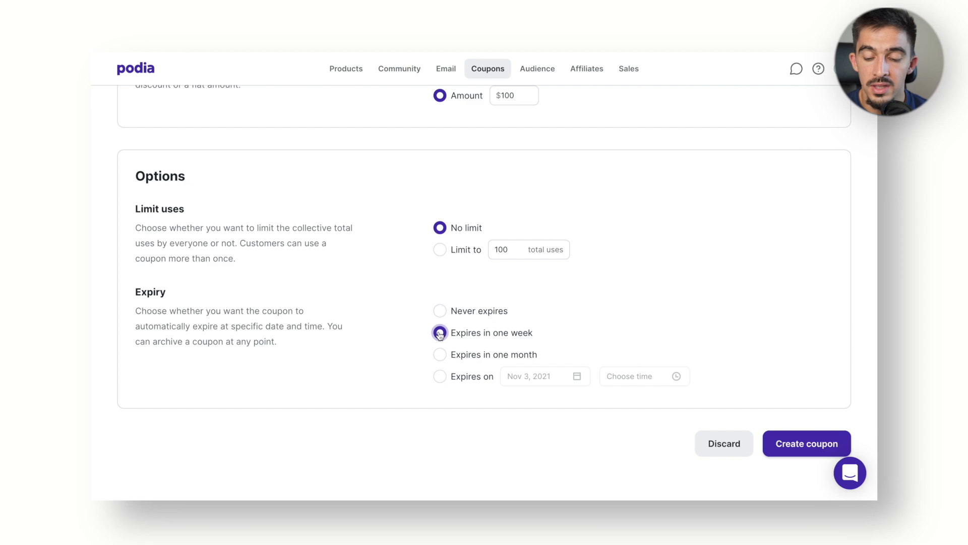
{"action": "left_click", "coordinate": [441, 356]}
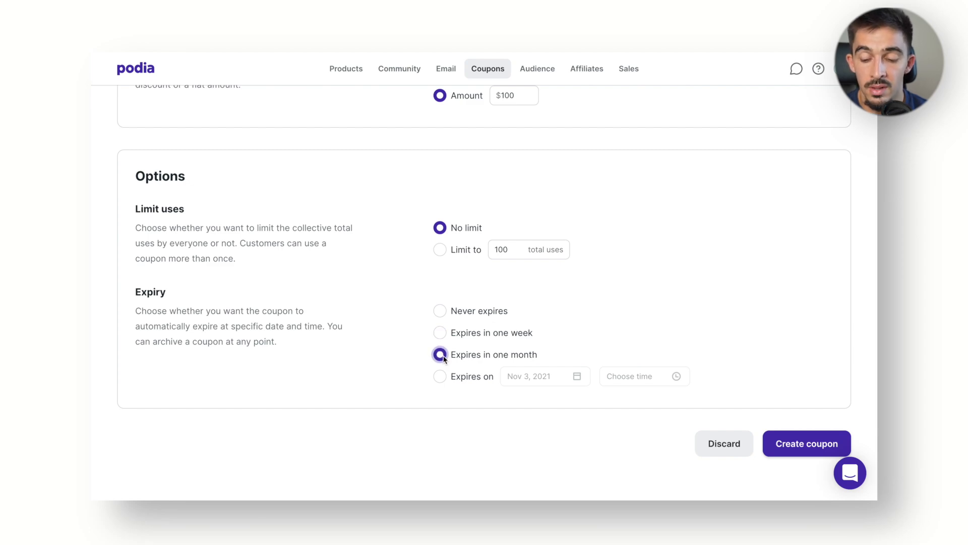
{"action": "left_click", "coordinate": [440, 376]}
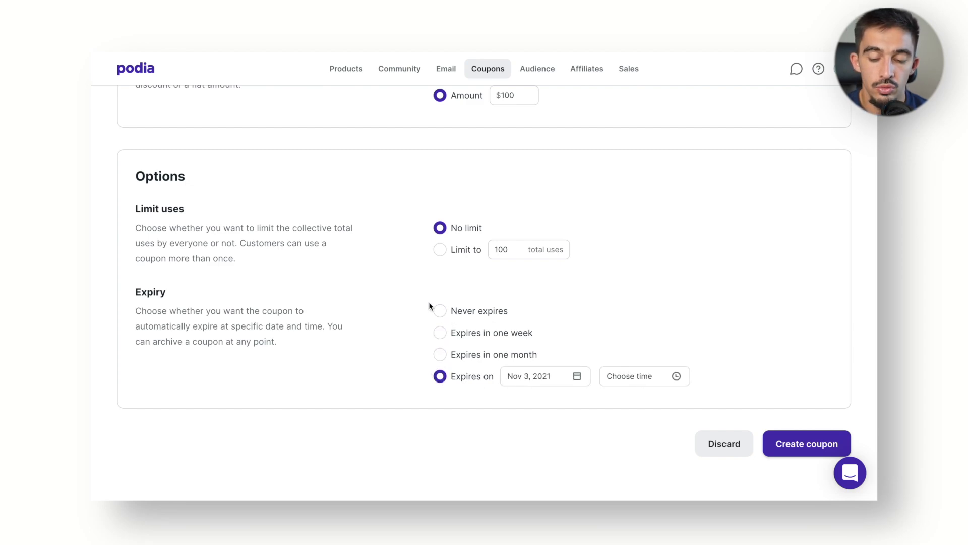
{"action": "left_click", "coordinate": [439, 332]}
{"action": "scroll", "coordinate": [619, 297], "scroll_direction": "up", "scroll_amount": 5}
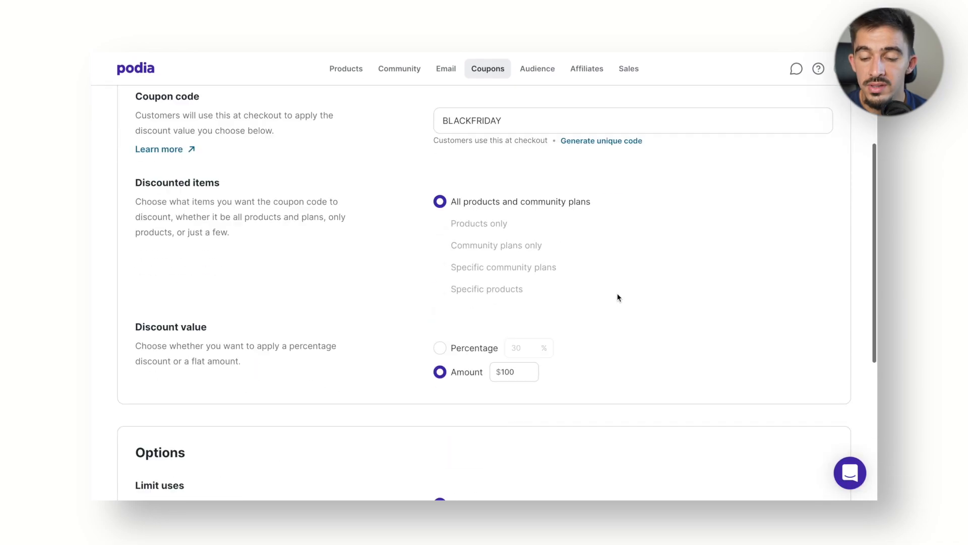
{"action": "scroll", "coordinate": [618, 296], "scroll_direction": "down", "scroll_amount": 5}
{"action": "left_click", "coordinate": [782, 443]}
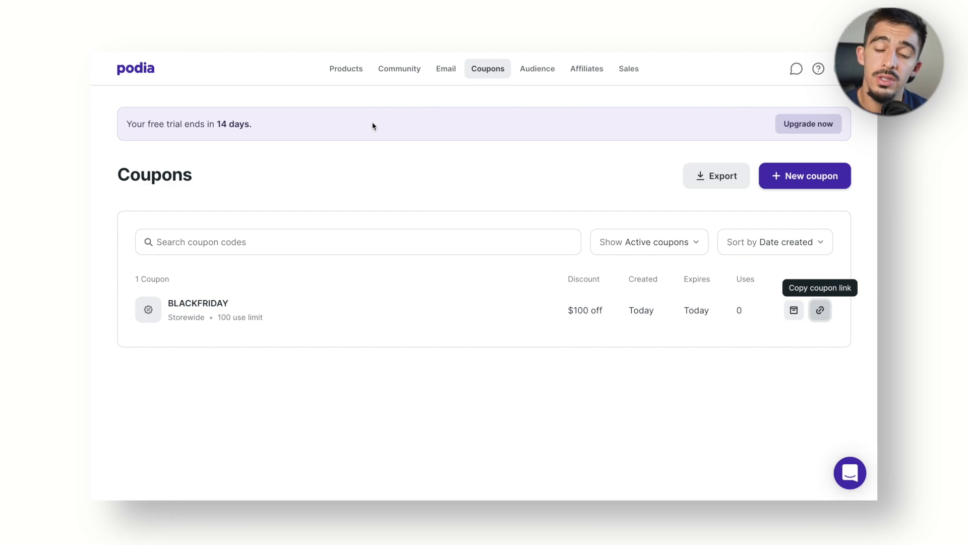
- Copy the BLACKFRIDAY coupon's link and open it in a new browser tab to view the storefront and Produit A's price
{"action": "left_click", "coordinate": [368, 163]}
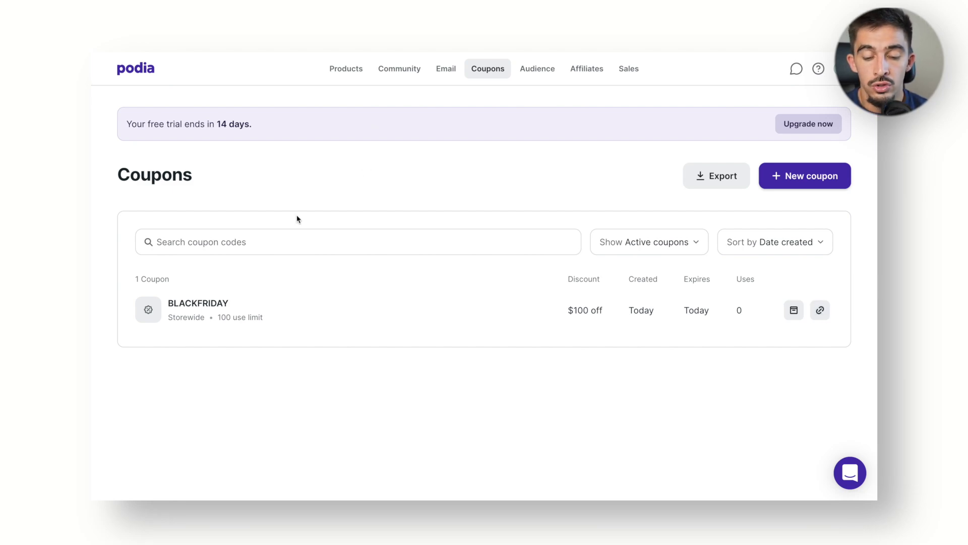
{"action": "left_click_drag", "start_coordinate": [167, 305], "coordinate": [234, 305]}
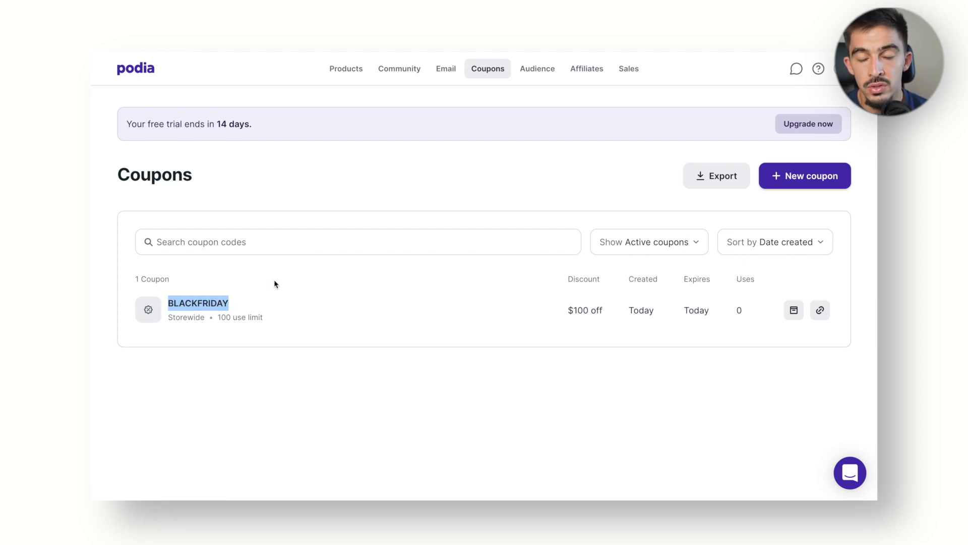
{"action": "left_click", "coordinate": [804, 283]}
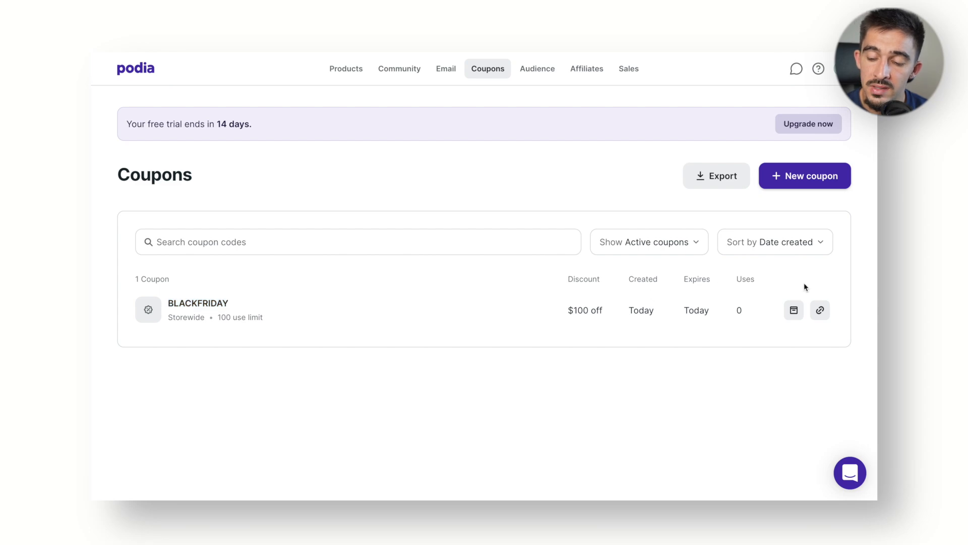
{"action": "left_click", "coordinate": [820, 311]}
{"action": "key", "text": "ctrl+t"}
{"action": "key", "text": "ctrl+v"}
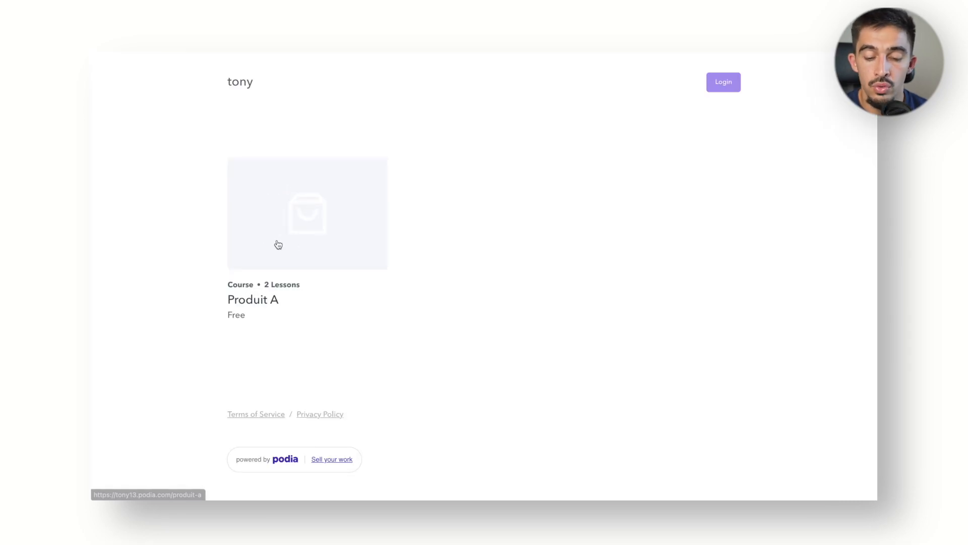
{"action": "left_click_drag", "start_coordinate": [226, 315], "coordinate": [251, 319]}
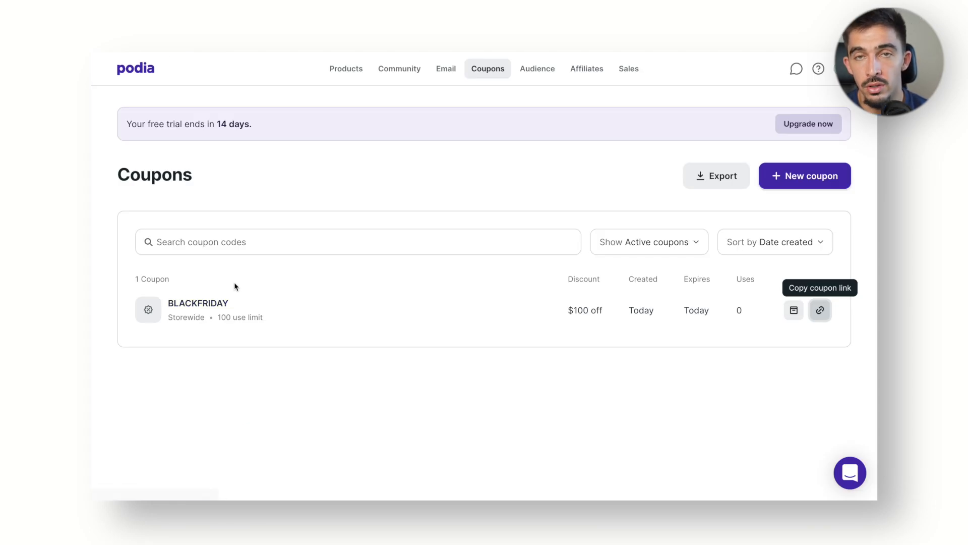
- Archive the BLACKFRIDAY coupon and look through the coupon list's filter options
{"action": "left_click_drag", "start_coordinate": [162, 291], "coordinate": [239, 308]}
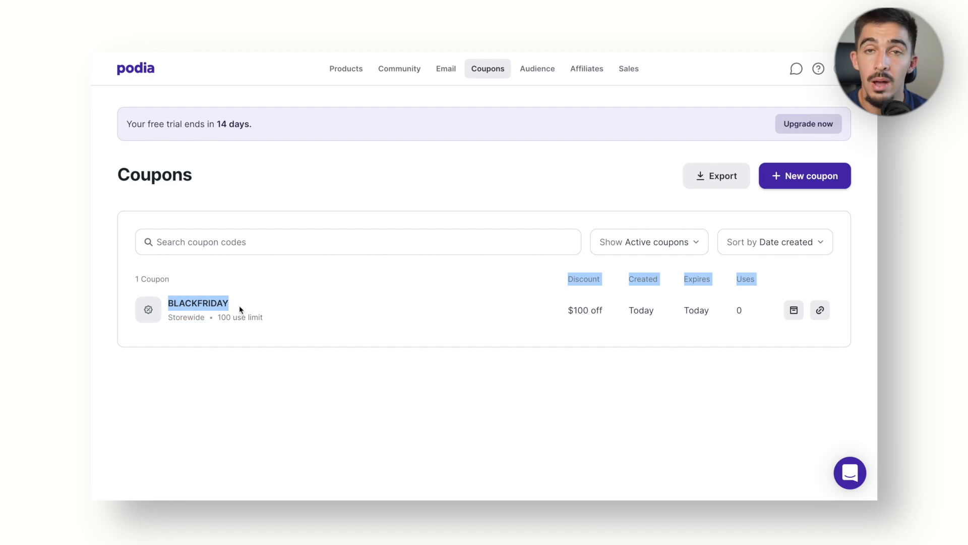
{"action": "left_click", "coordinate": [264, 305]}
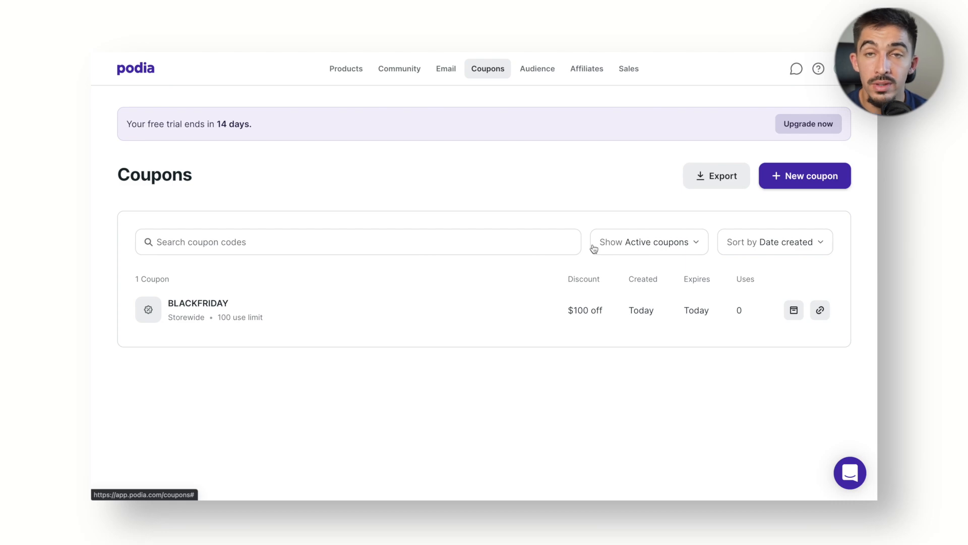
{"action": "left_click", "coordinate": [795, 312]}
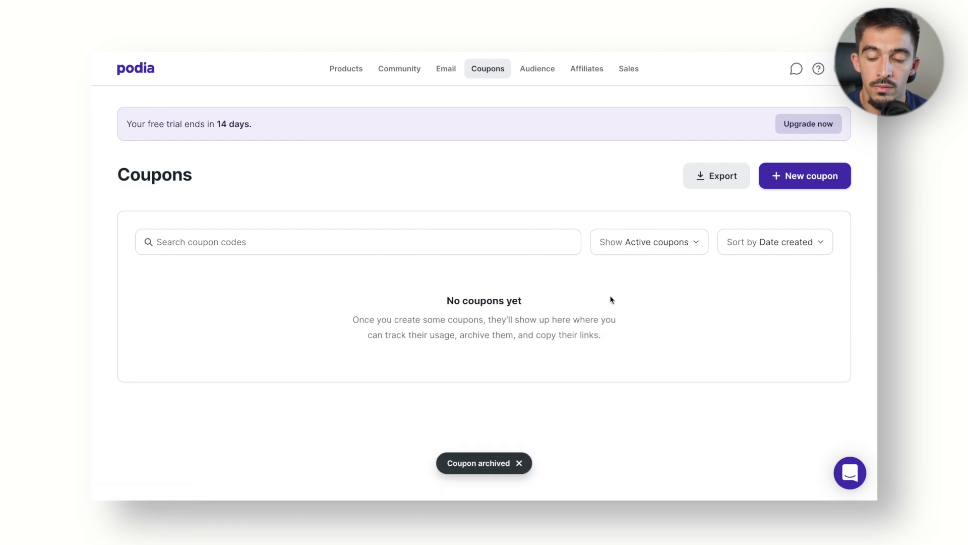
{"action": "left_click", "coordinate": [667, 247]}
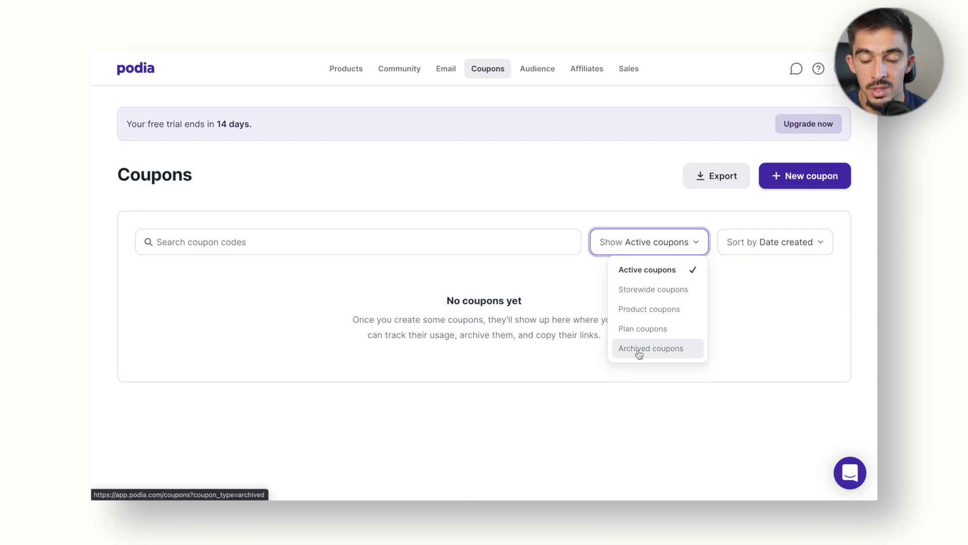
{"action": "left_click", "coordinate": [478, 169]}
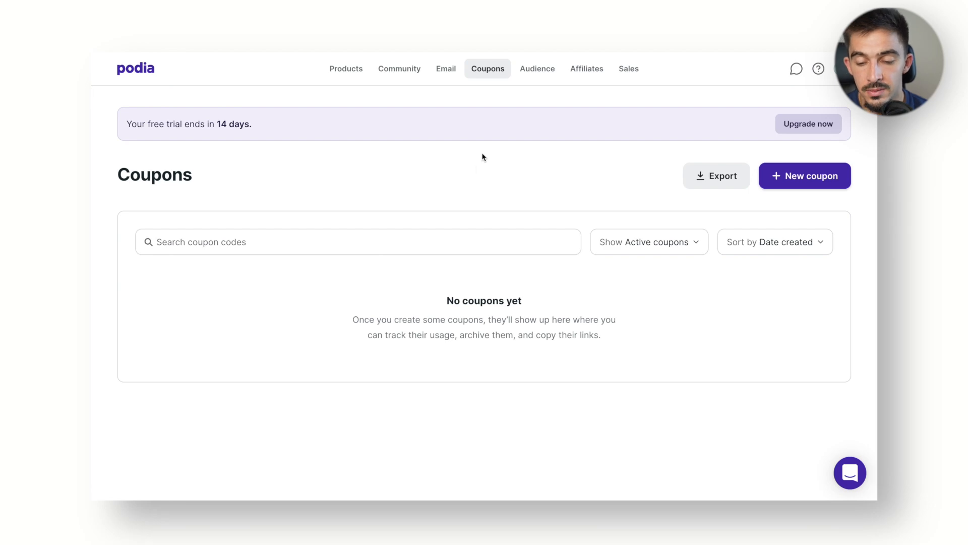
- Look over the Audience overview's audience, customers, members and subscribers categories
{"action": "left_click", "coordinate": [538, 73]}
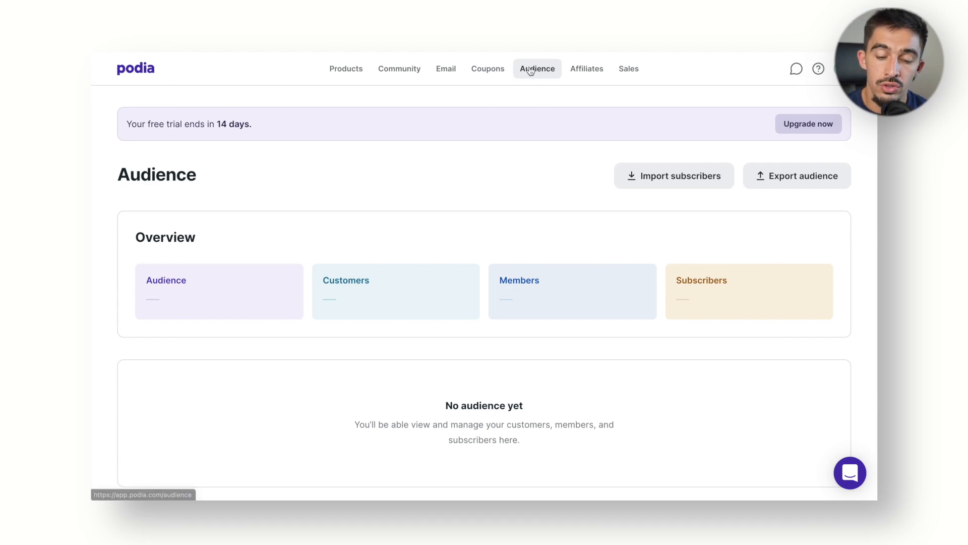
{"action": "scroll", "coordinate": [393, 167], "scroll_direction": "down", "scroll_amount": 1}
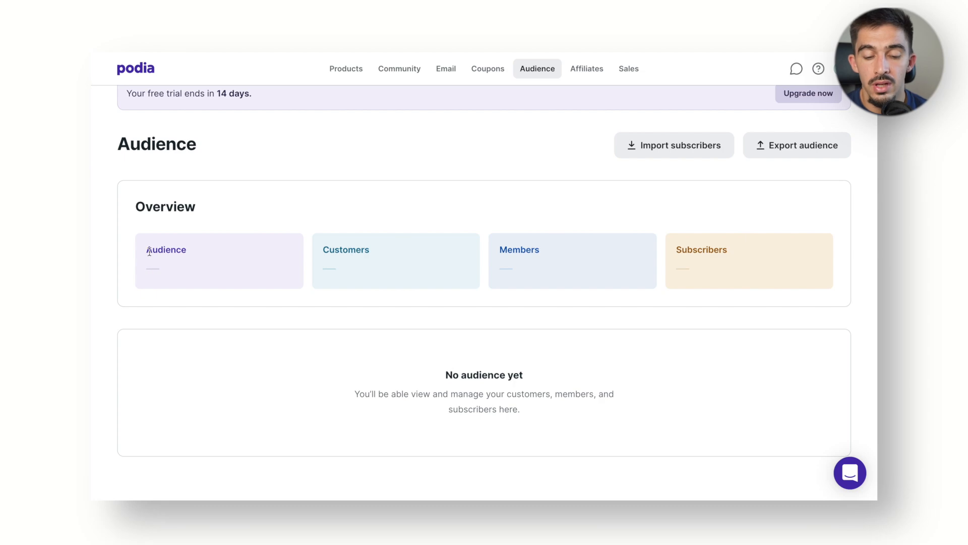
{"action": "left_click_drag", "start_coordinate": [145, 251], "coordinate": [185, 251]}
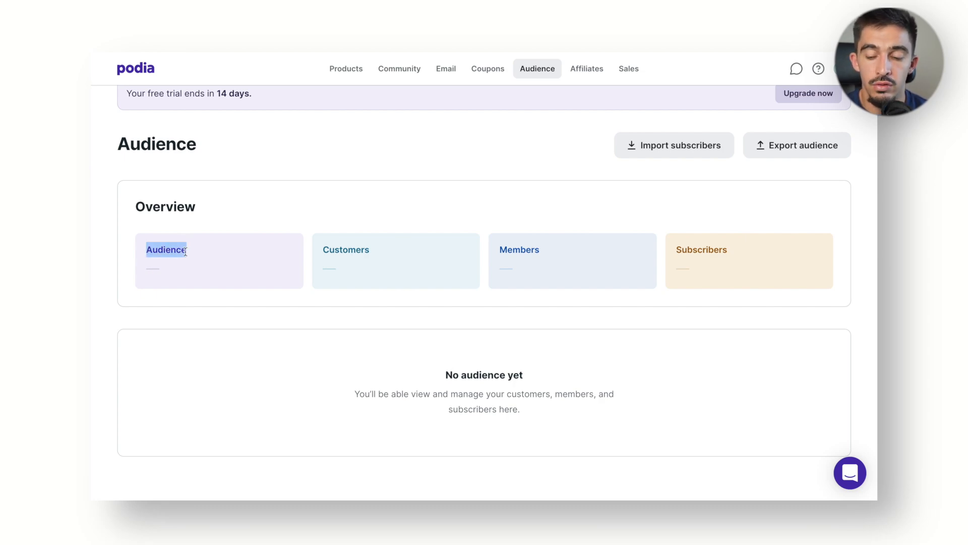
{"action": "left_click_drag", "start_coordinate": [498, 250], "coordinate": [568, 250]}
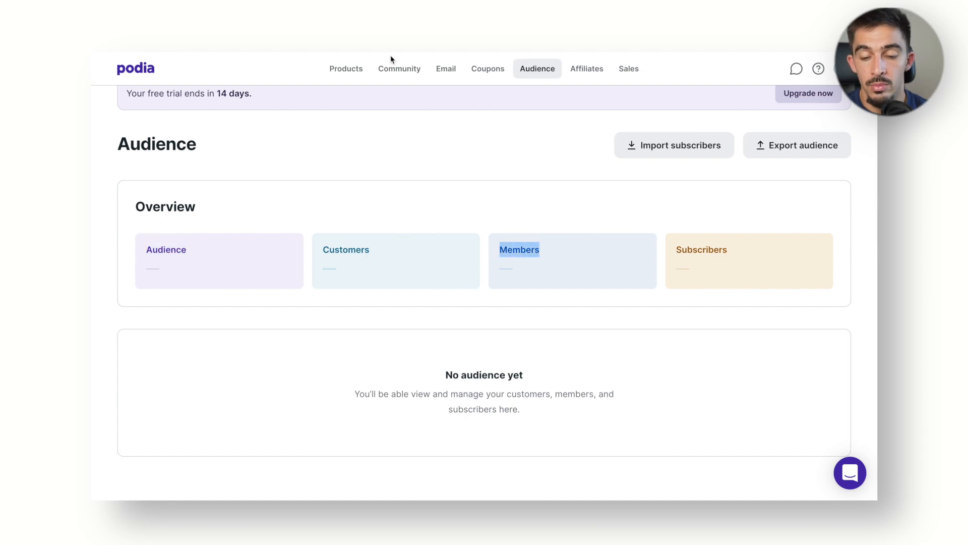
{"action": "left_click_drag", "start_coordinate": [676, 250], "coordinate": [748, 256]}
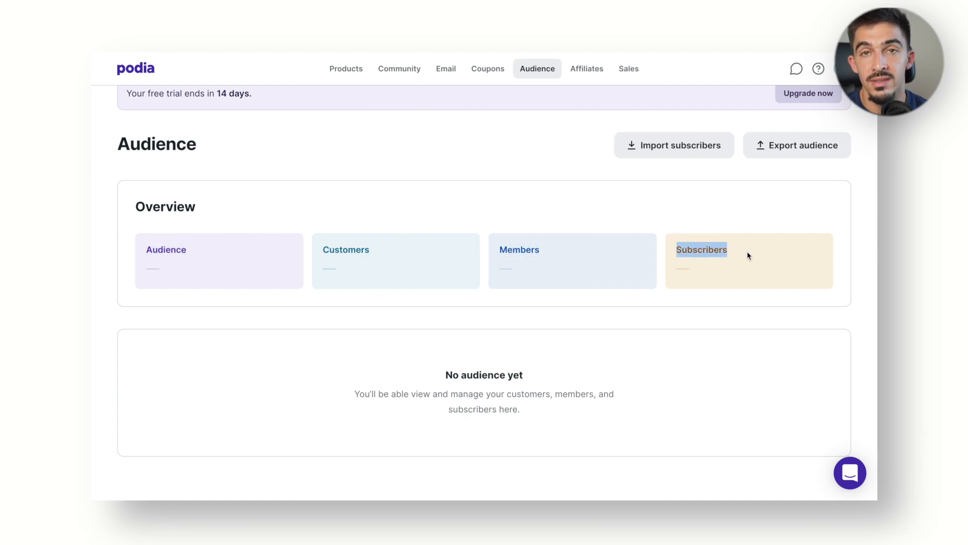
{"action": "left_click", "coordinate": [348, 213]}
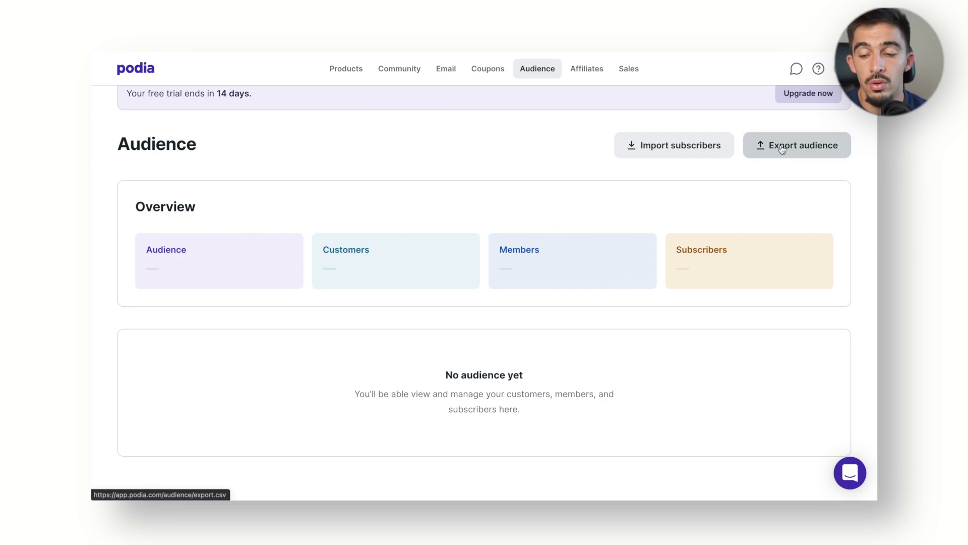
- Look over the affiliate program's overview metrics for sales, revenue, paid, unpaid, clicks and conversion
{"action": "scroll", "coordinate": [482, 173], "scroll_direction": "up", "scroll_amount": 1}
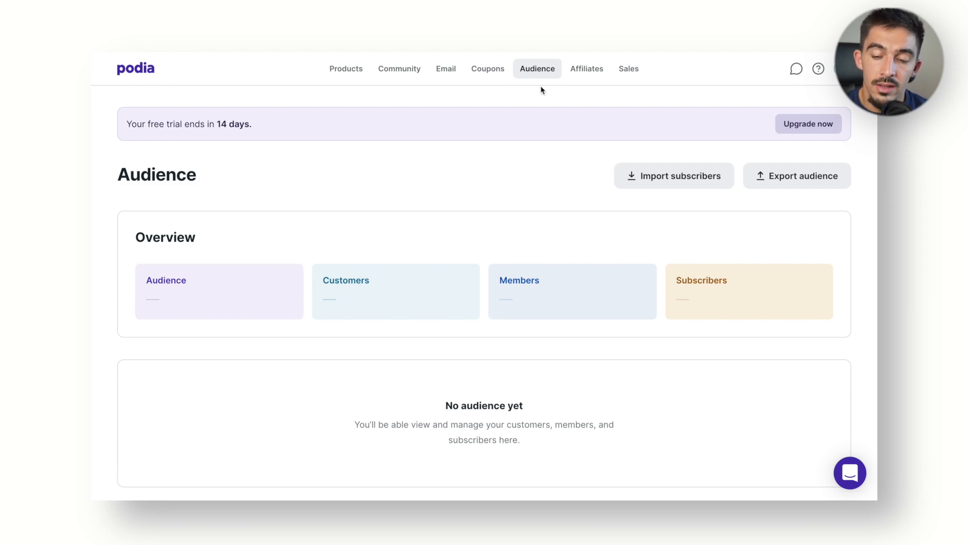
{"action": "left_click", "coordinate": [586, 75]}
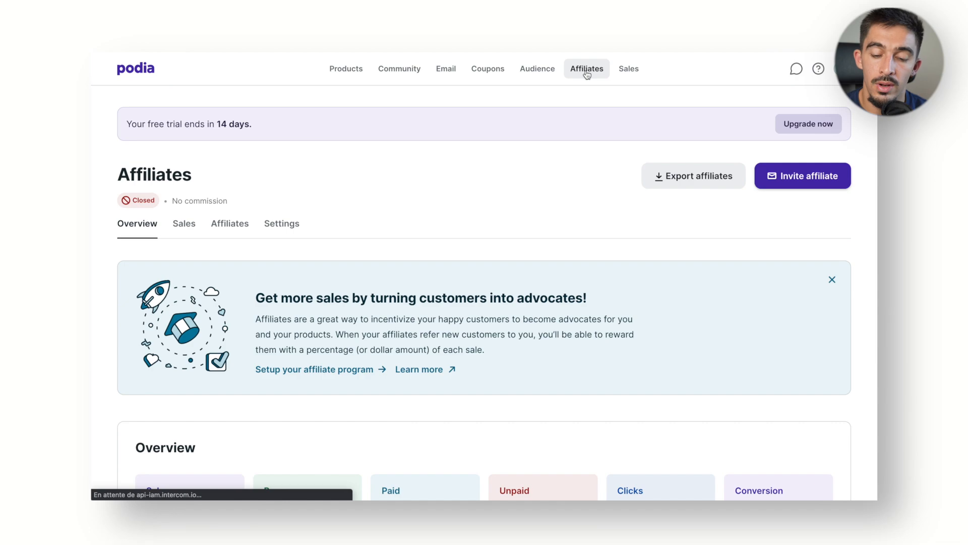
{"action": "scroll", "coordinate": [484, 181], "scroll_direction": "down", "scroll_amount": 2}
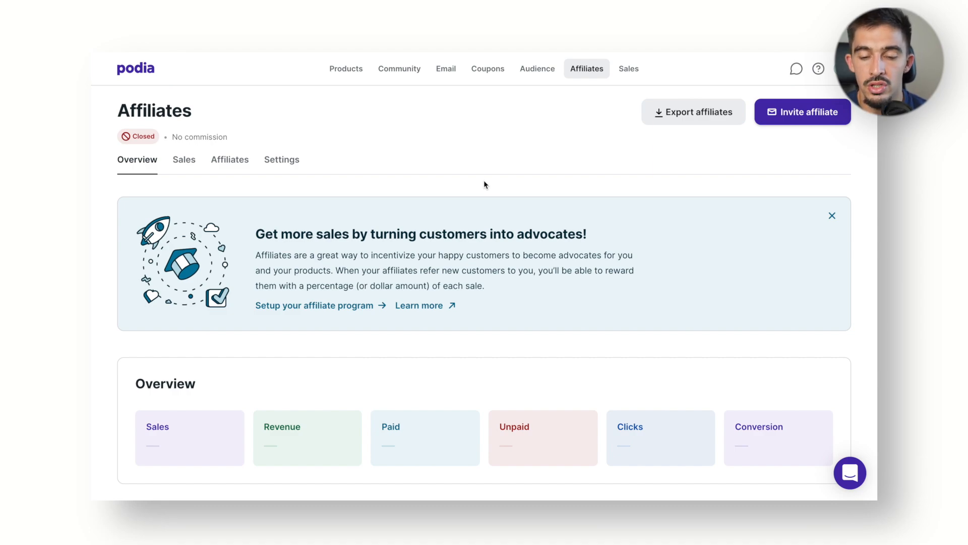
{"action": "scroll", "coordinate": [483, 180], "scroll_direction": "down", "scroll_amount": 4}
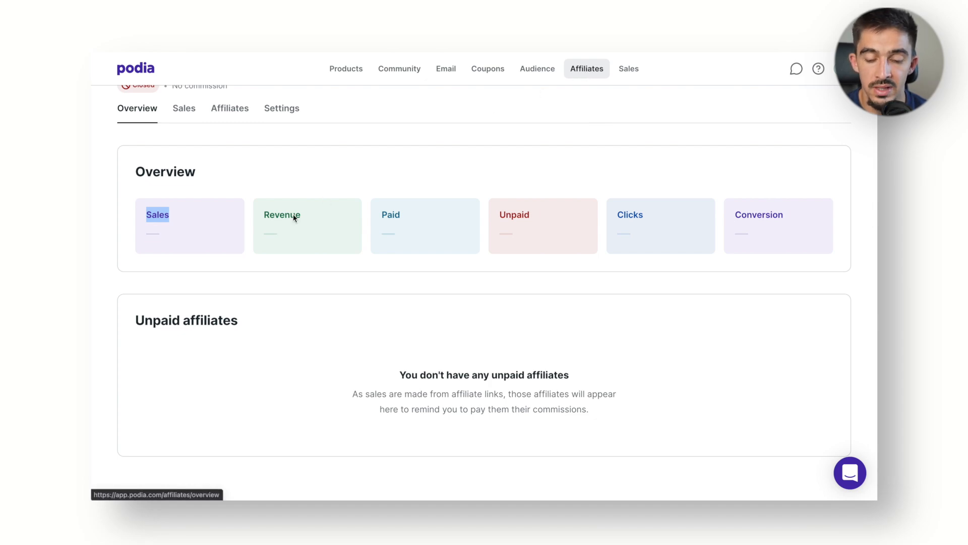
{"action": "left_click_drag", "start_coordinate": [264, 215], "coordinate": [302, 216]}
{"action": "left_click_drag", "start_coordinate": [381, 215], "coordinate": [401, 219]}
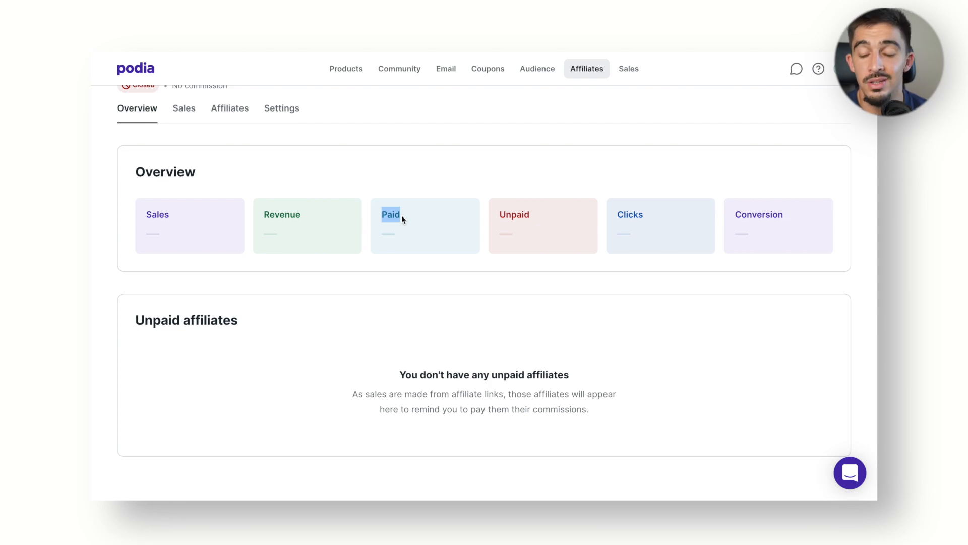
{"action": "left_click_drag", "start_coordinate": [500, 210], "coordinate": [540, 212]}
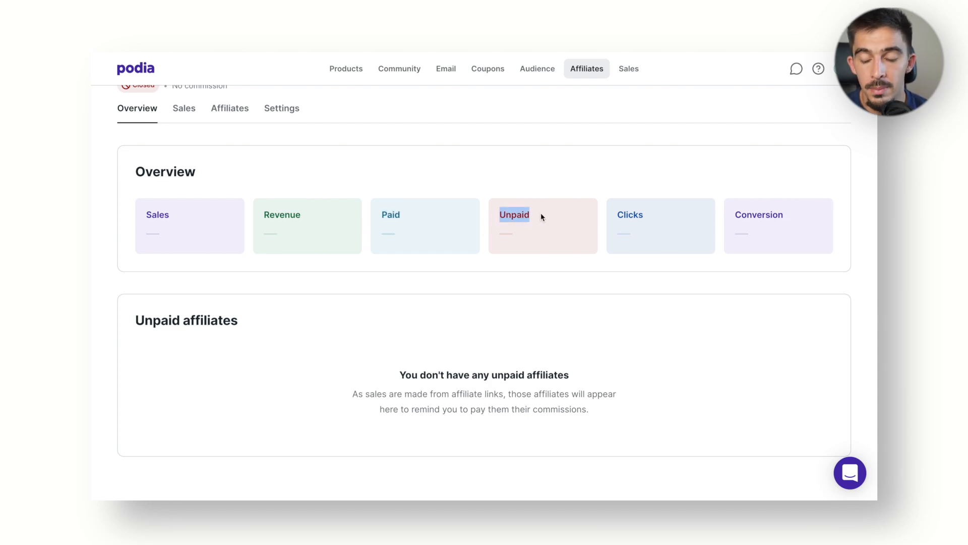
{"action": "left_click_drag", "start_coordinate": [616, 214], "coordinate": [643, 215]}
{"action": "left_click_drag", "start_coordinate": [734, 215], "coordinate": [798, 218]}
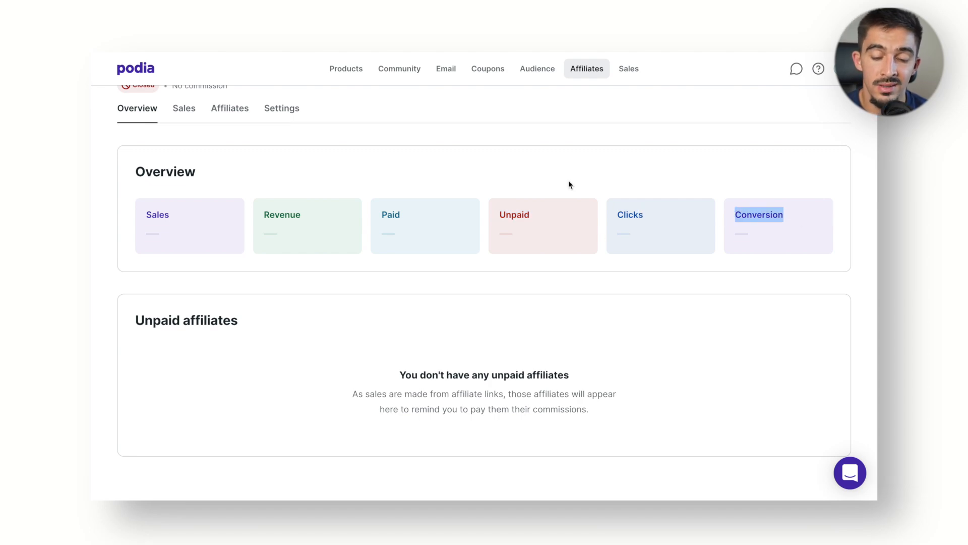
- Look through the affiliate program's sales invoices and affiliates list, and open its availability and commission settings
{"action": "scroll", "coordinate": [568, 181], "scroll_direction": "up", "scroll_amount": 1}
{"action": "left_click", "coordinate": [177, 136]}
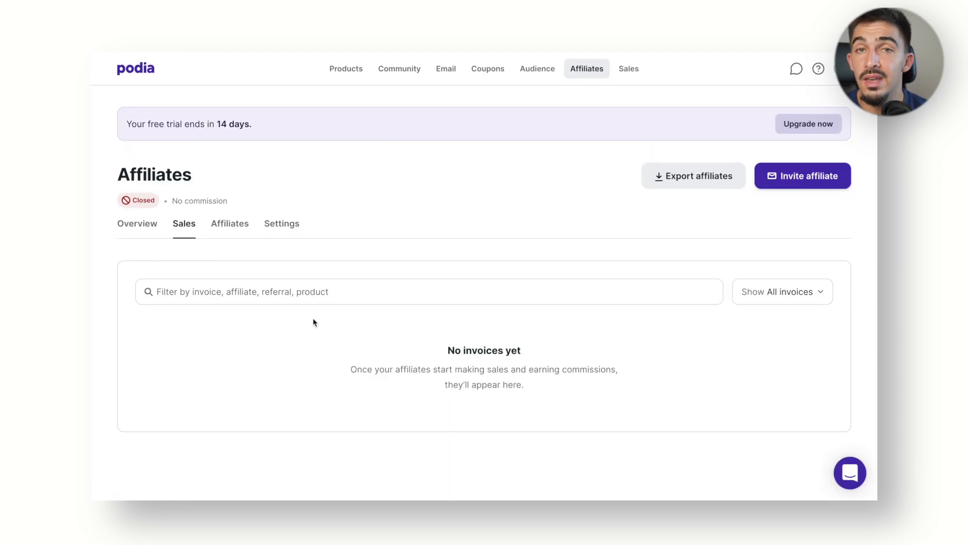
{"action": "left_click", "coordinate": [230, 227]}
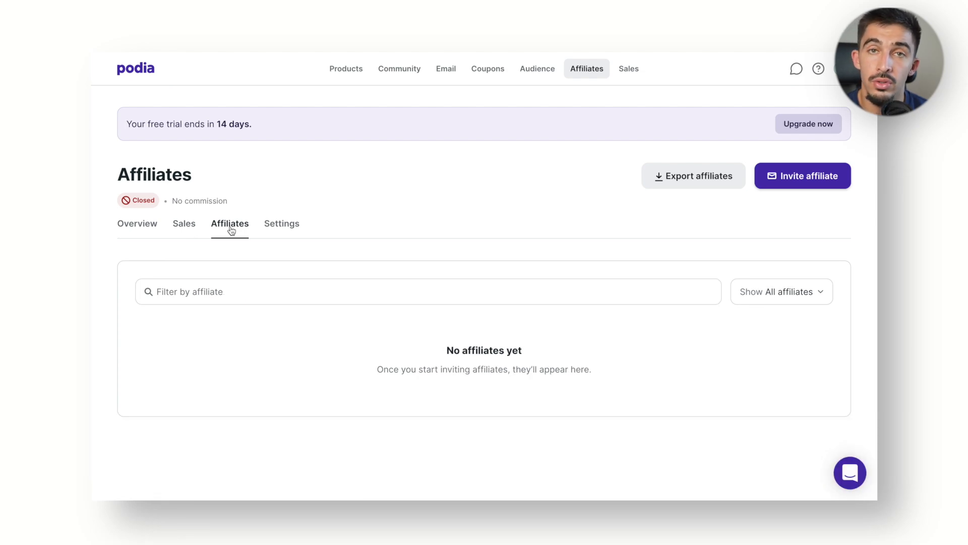
{"action": "left_click", "coordinate": [291, 228]}
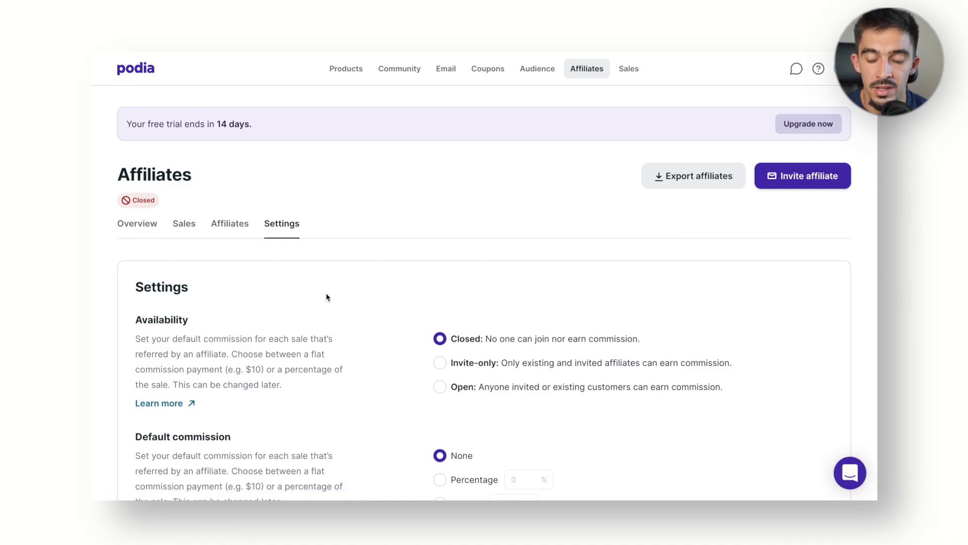
{"action": "scroll", "coordinate": [327, 297], "scroll_direction": "down", "scroll_amount": 2}
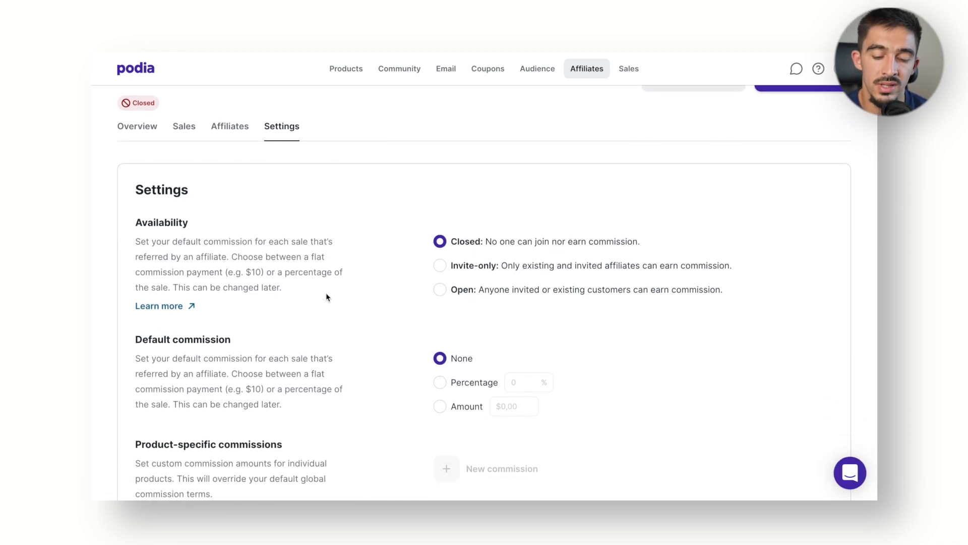
{"action": "scroll", "coordinate": [326, 296], "scroll_direction": "down", "scroll_amount": 2}
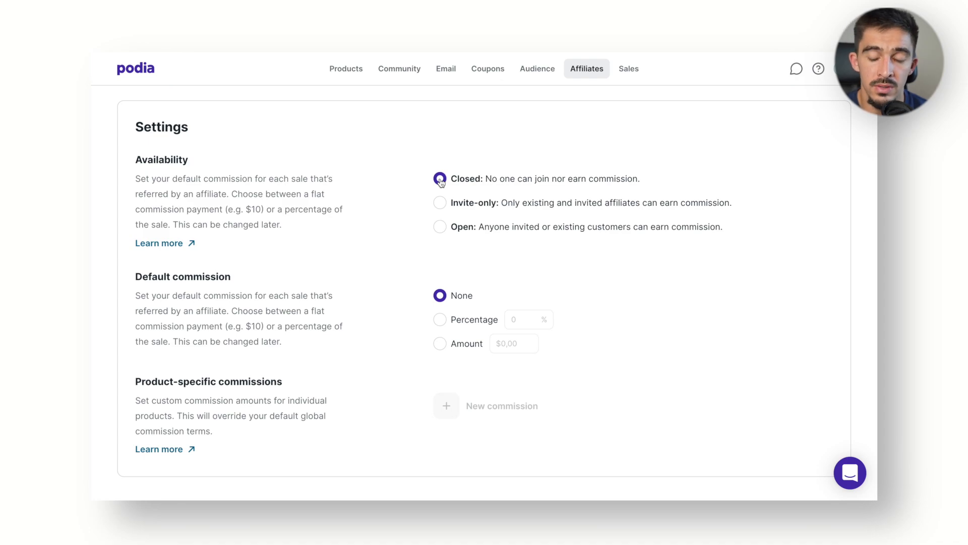
- Try the Invite-only availability for affiliates and view the affiliate invitation form without sending an invite
{"action": "left_click", "coordinate": [440, 203]}
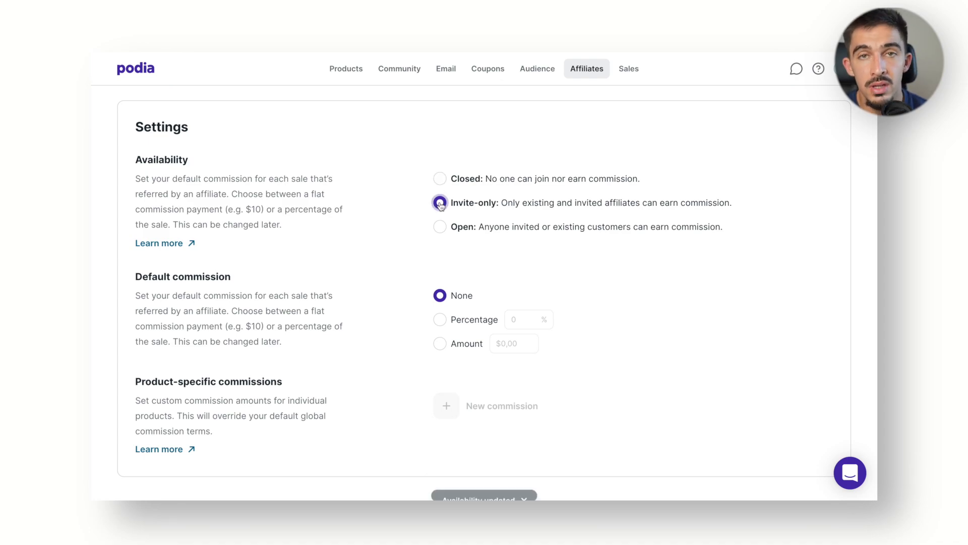
{"action": "scroll", "coordinate": [761, 206], "scroll_direction": "up", "scroll_amount": 3}
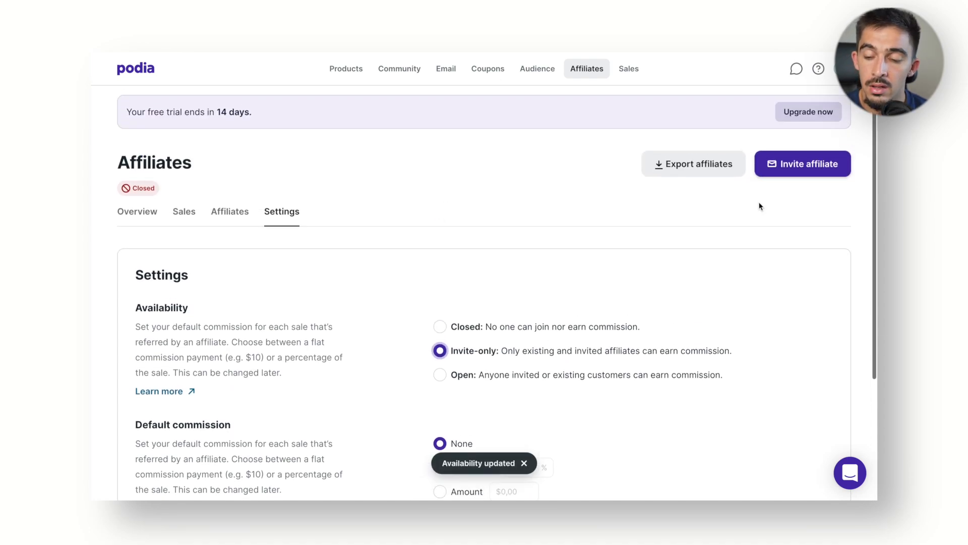
{"action": "left_click", "coordinate": [790, 172]}
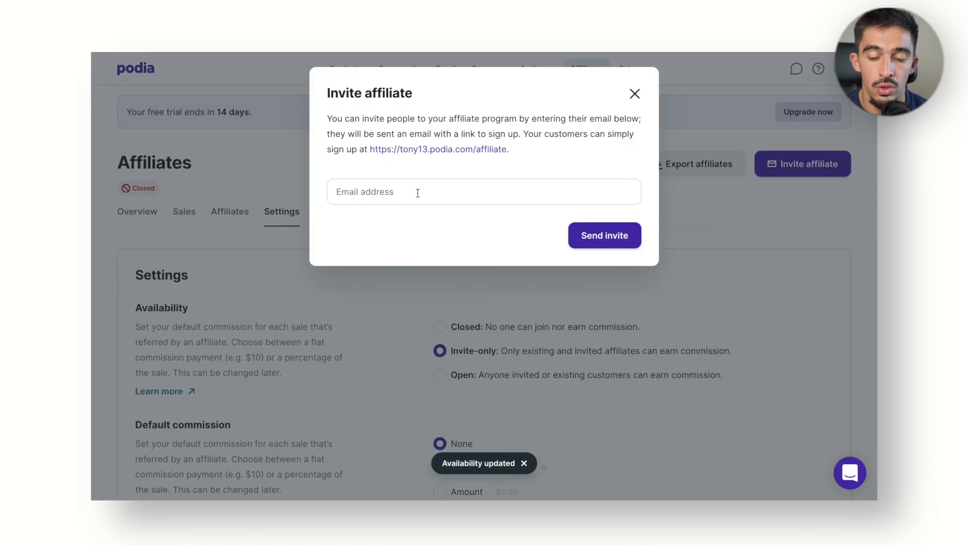
{"action": "left_click", "coordinate": [633, 98]}
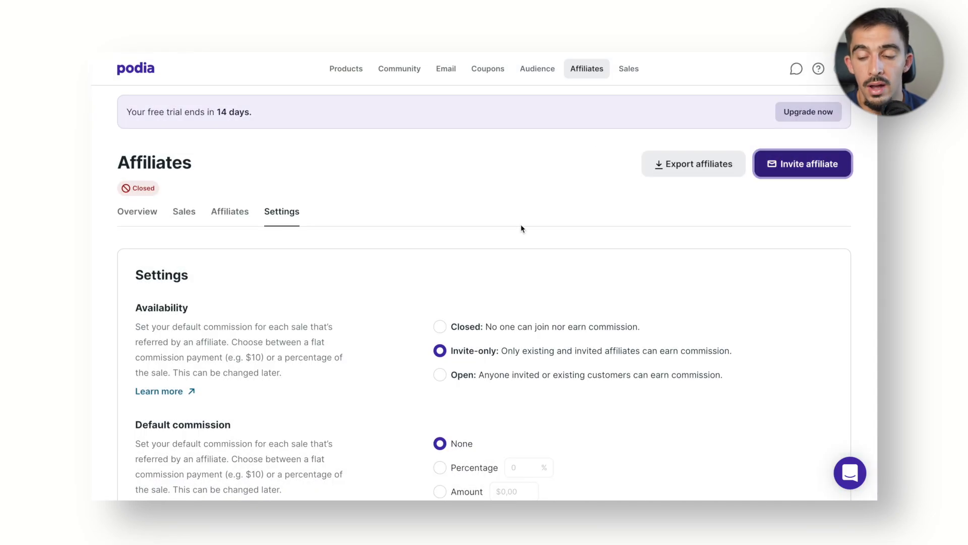
{"action": "left_click", "coordinate": [806, 175]}
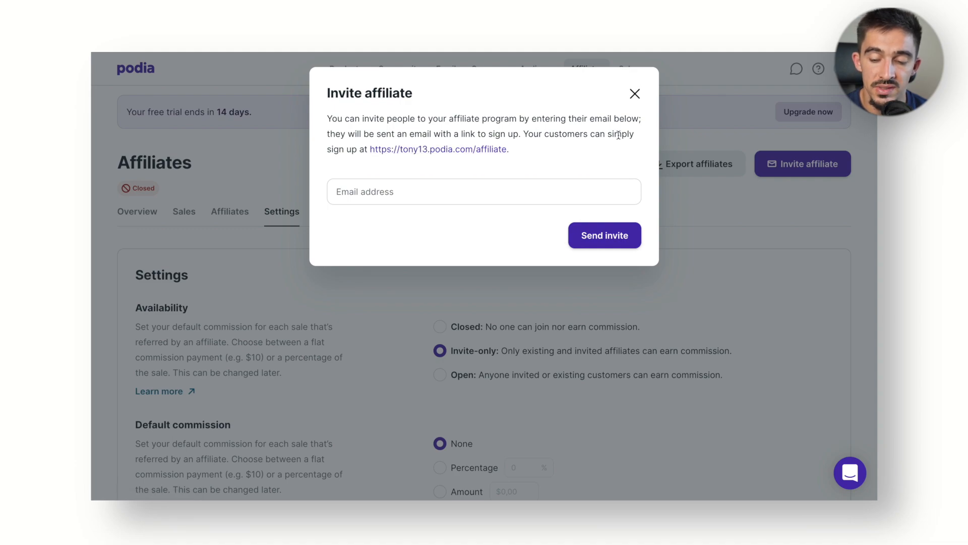
{"action": "left_click", "coordinate": [633, 95]}
- Set the affiliate program's availability to Open for anyone invited or existing customers
{"action": "scroll", "coordinate": [489, 285], "scroll_direction": "down", "scroll_amount": 1}
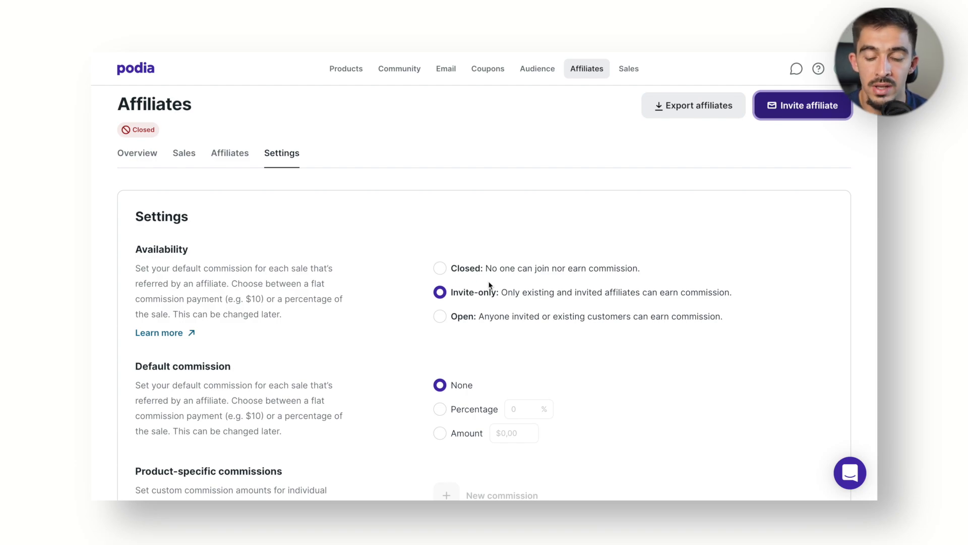
{"action": "left_click", "coordinate": [439, 316]}
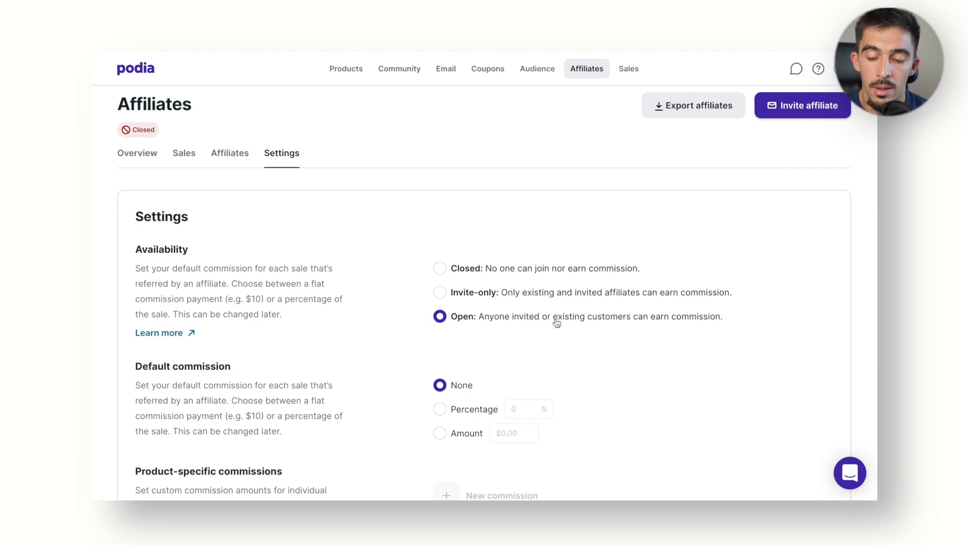
{"action": "left_click", "coordinate": [588, 318]}
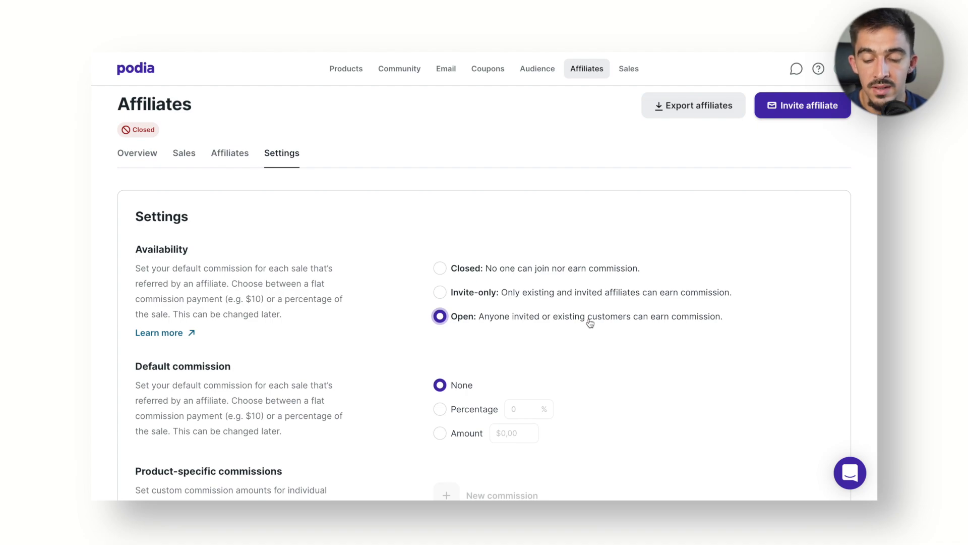
- Set the default affiliate commission to 30 percent, trying the fixed Amount option too, and try to add a product-specific commission
{"action": "scroll", "coordinate": [590, 323], "scroll_direction": "down", "scroll_amount": 1}
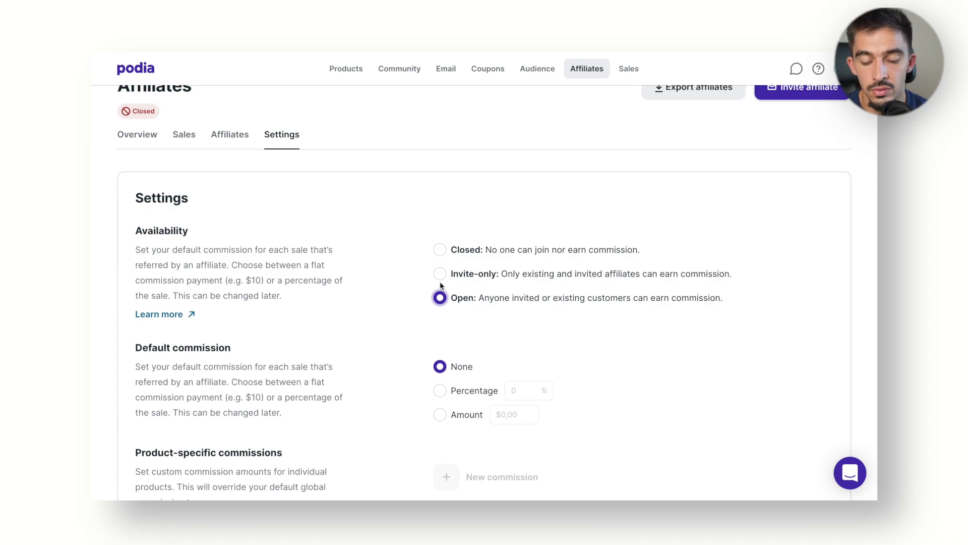
{"action": "scroll", "coordinate": [353, 291], "scroll_direction": "down", "scroll_amount": 3}
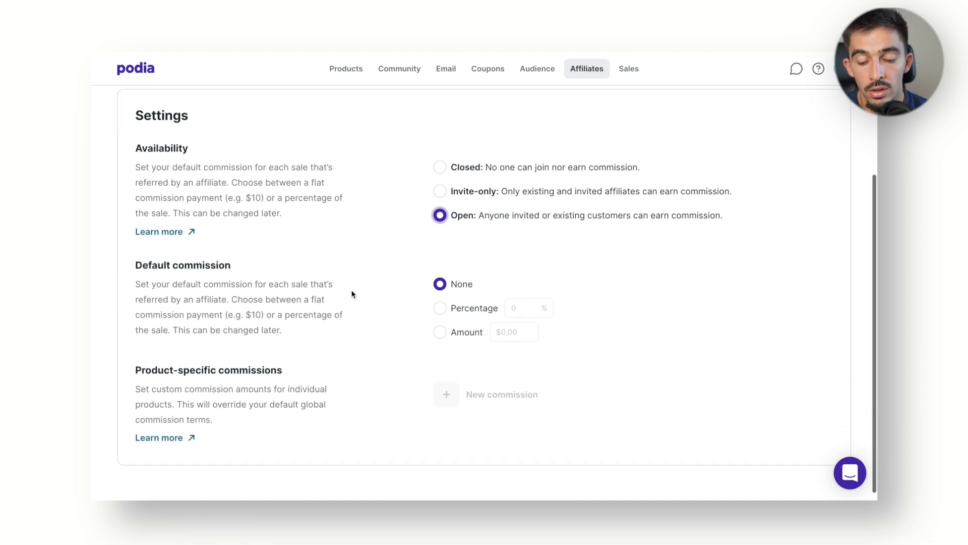
{"action": "left_click", "coordinate": [441, 300]}
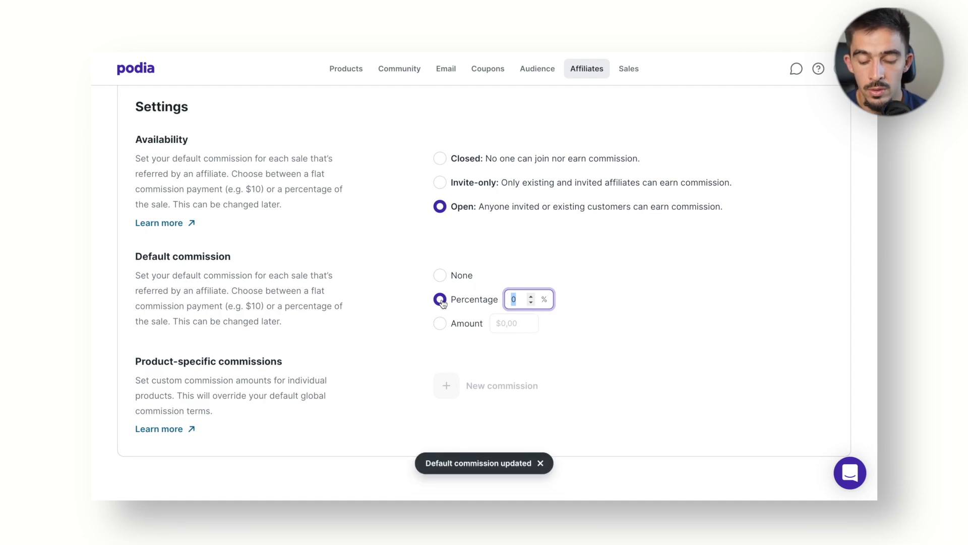
{"action": "type", "text": "30"}
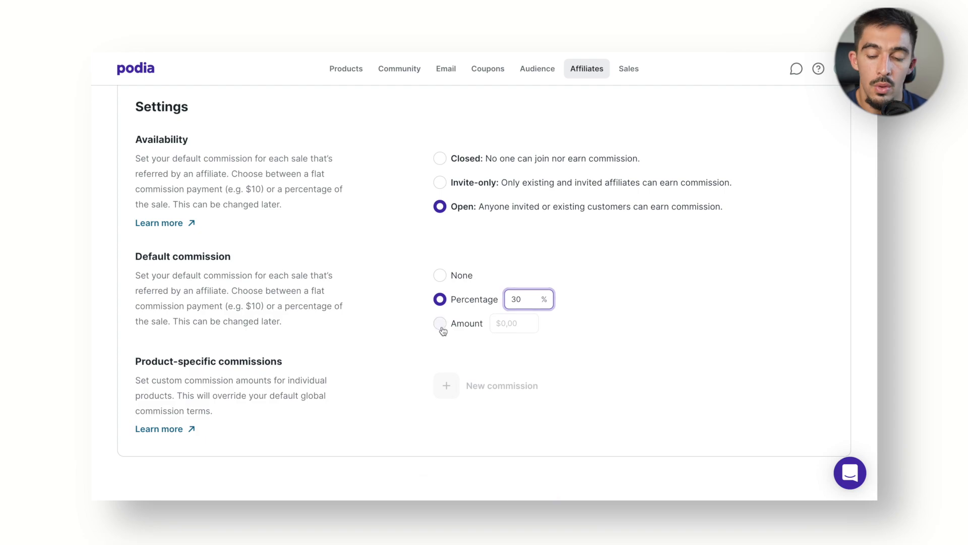
{"action": "left_click", "coordinate": [441, 325]}
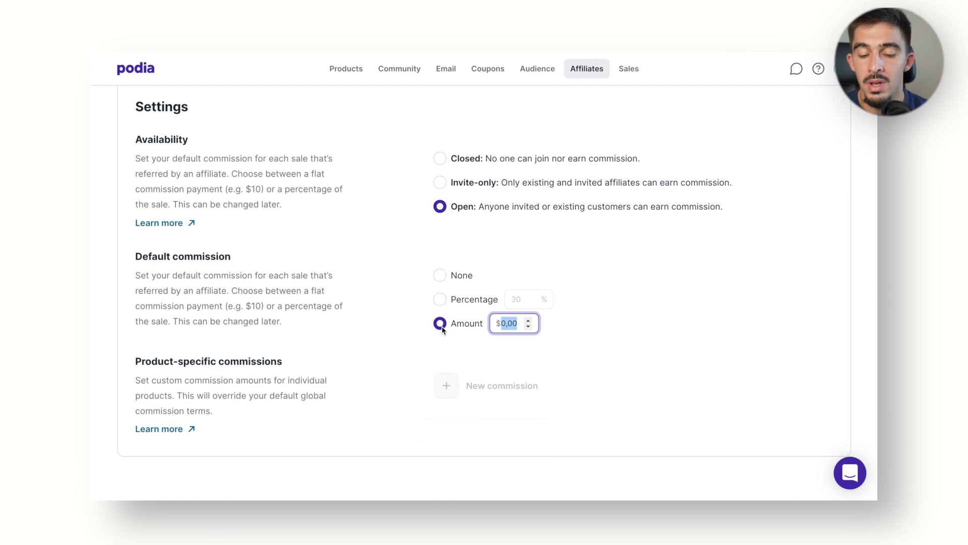
{"action": "left_click", "coordinate": [440, 299]}
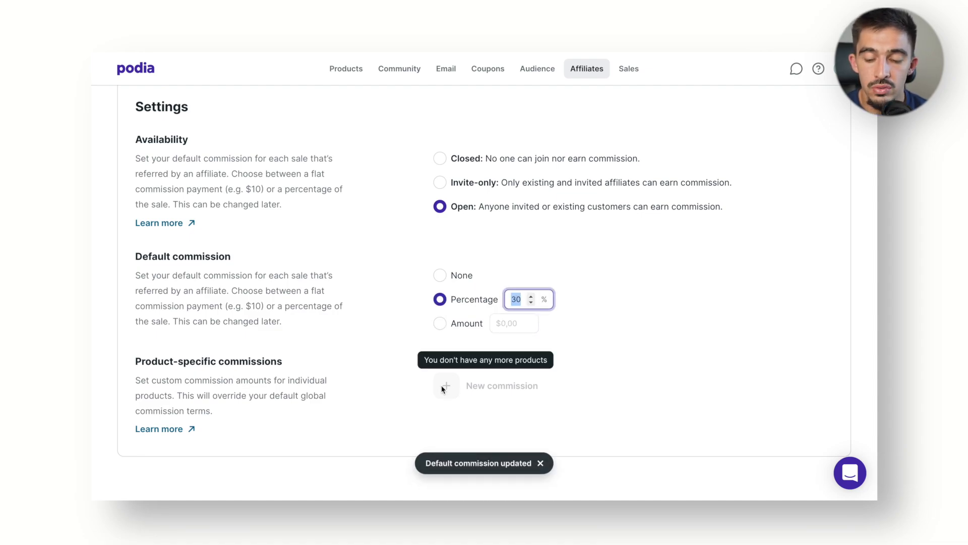
{"action": "left_click", "coordinate": [476, 392]}
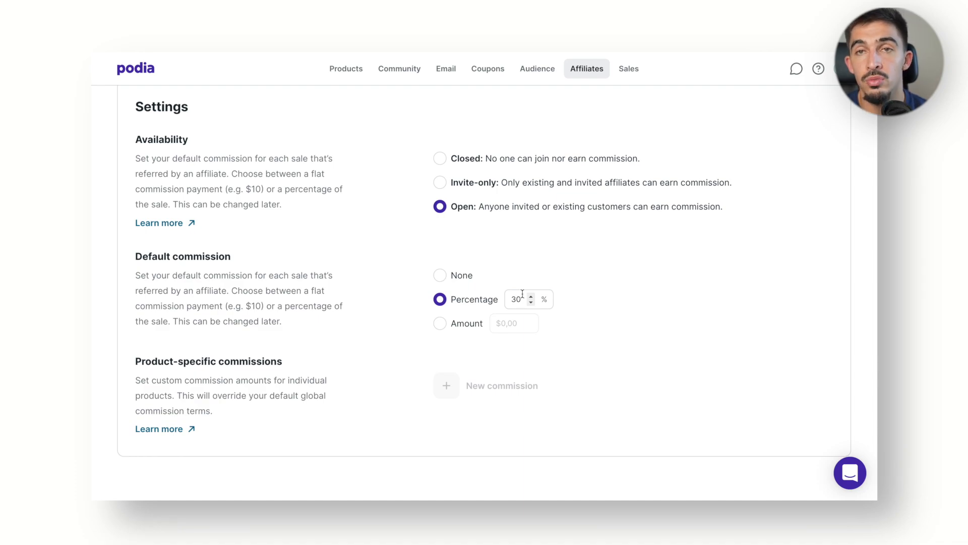
- Open the Sales overview, dismiss the Start getting paid banner, and look over the MRR, revenue and pending categories
{"action": "scroll", "coordinate": [512, 230], "scroll_direction": "up", "scroll_amount": 5}
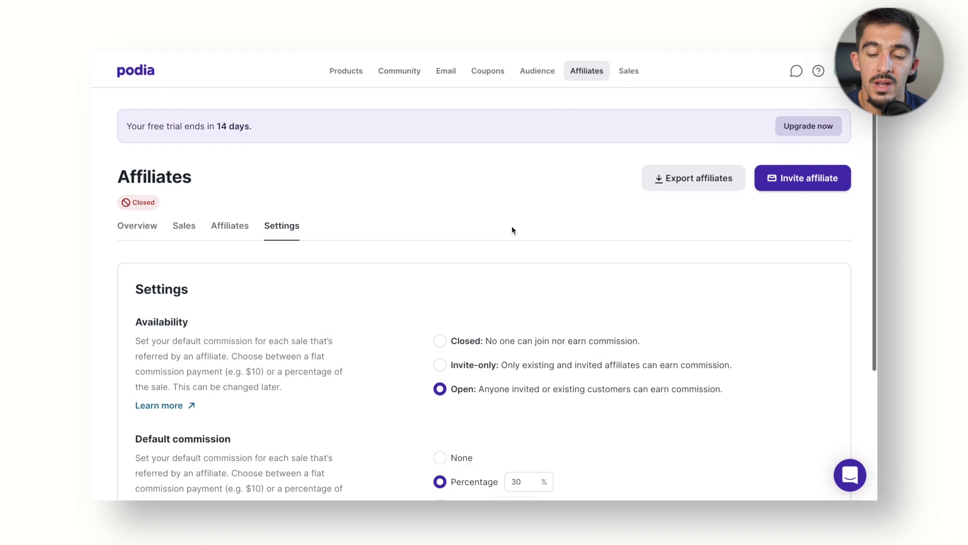
{"action": "left_click", "coordinate": [626, 75]}
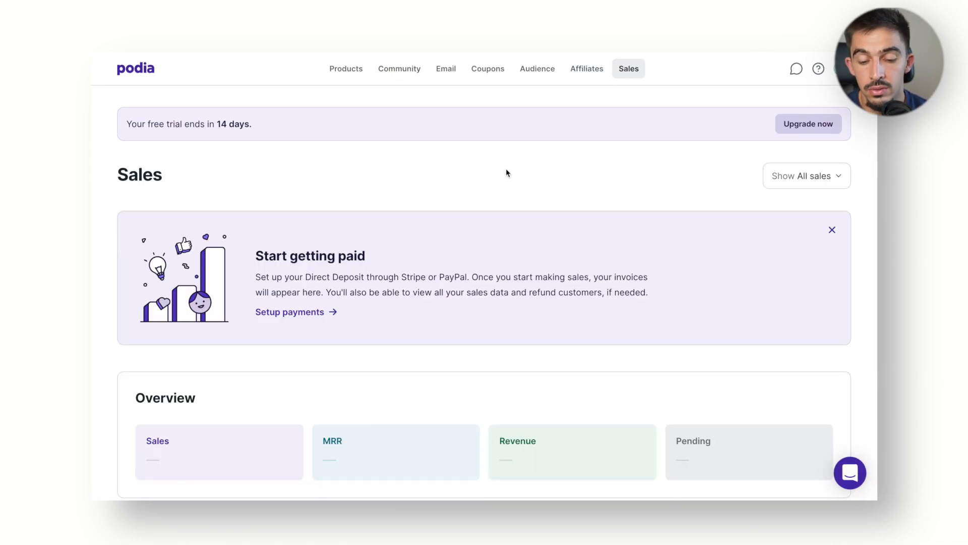
{"action": "scroll", "coordinate": [791, 212], "scroll_direction": "down", "scroll_amount": 1}
{"action": "left_click", "coordinate": [832, 206]}
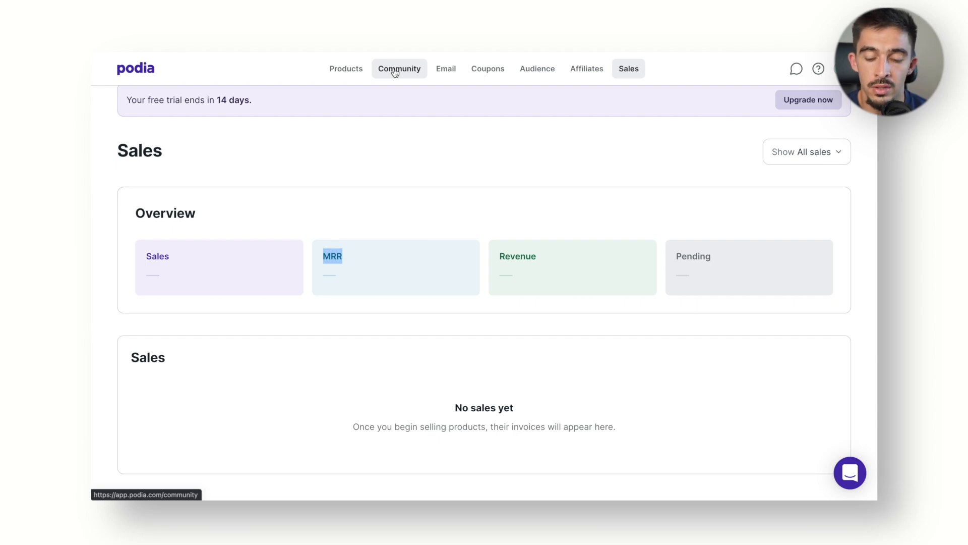
{"action": "left_click", "coordinate": [326, 255]}
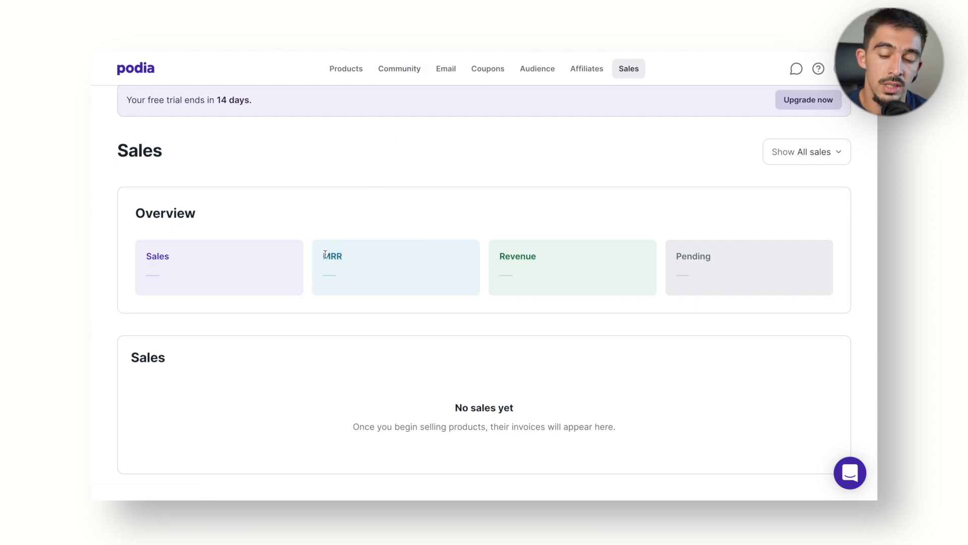
{"action": "left_click_drag", "start_coordinate": [498, 256], "coordinate": [537, 258]}
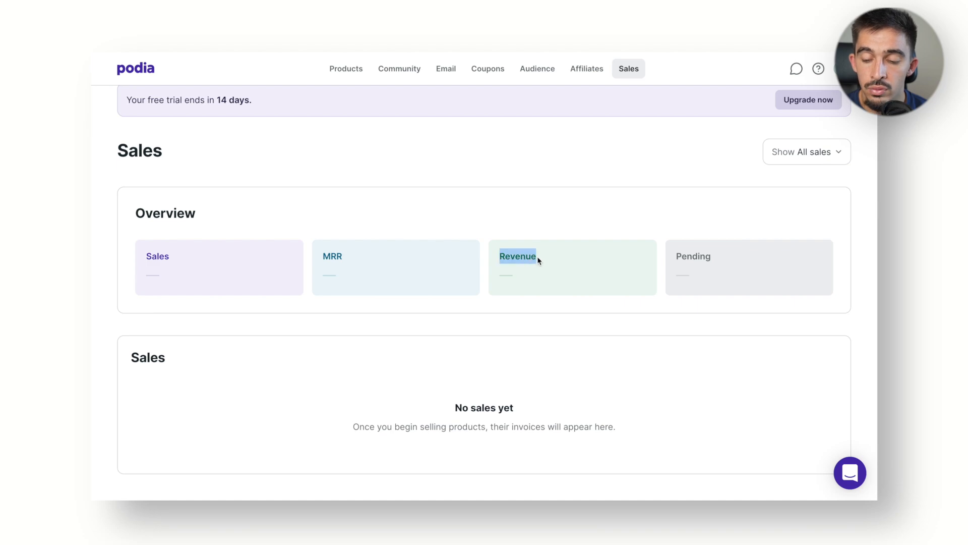
{"action": "left_click", "coordinate": [543, 258]}
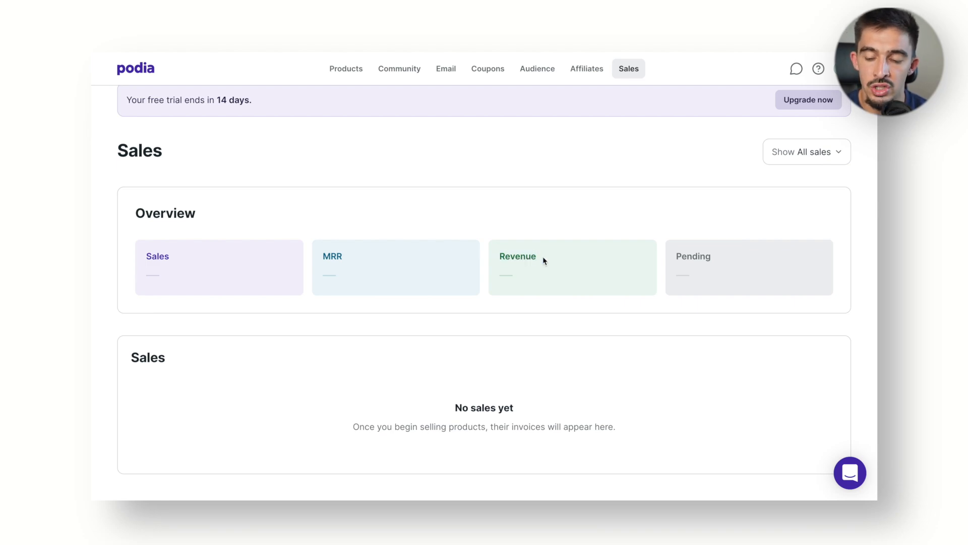
{"action": "left_click", "coordinate": [723, 258]}
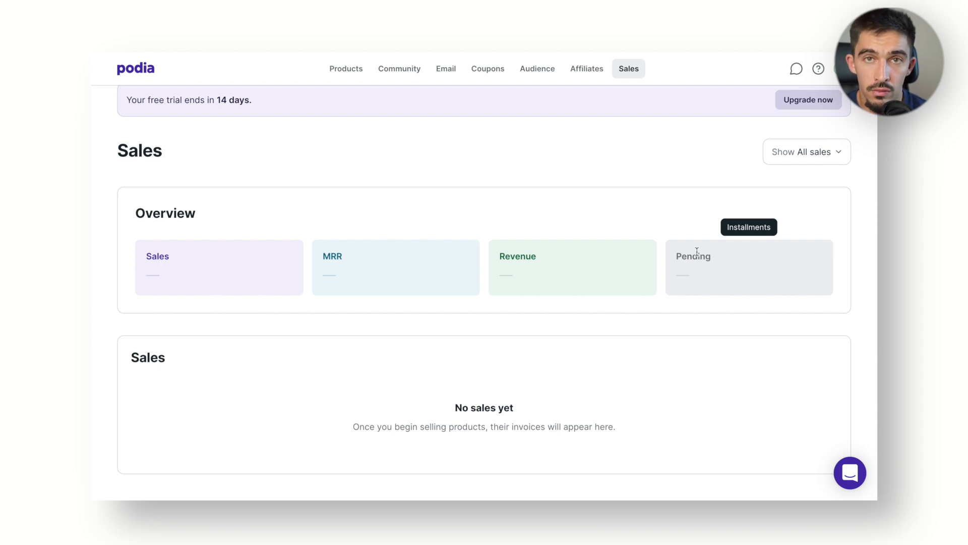
{"action": "left_click", "coordinate": [628, 68]}
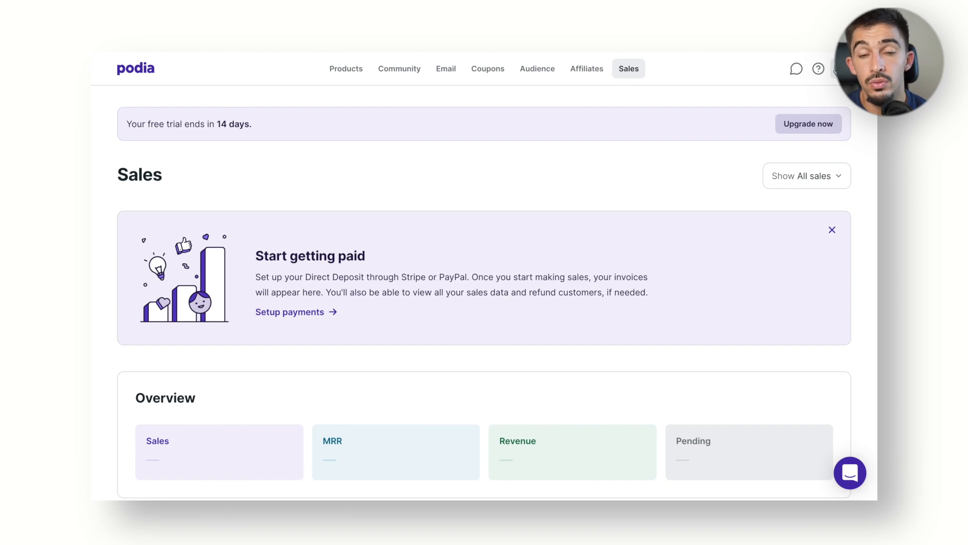
- Dismiss the Start getting paid banner on the Sales page and open the site settings
{"action": "left_click", "coordinate": [832, 230]}
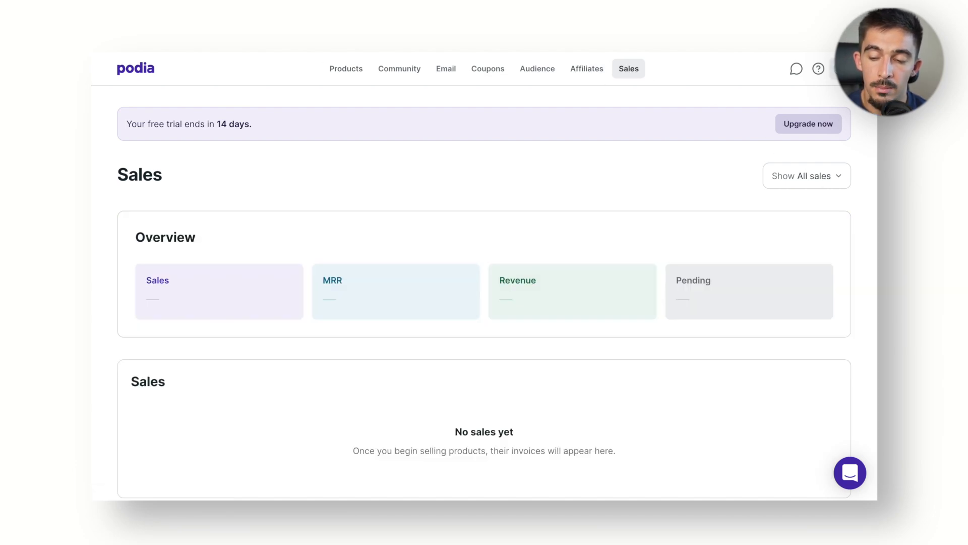
{"action": "left_click", "coordinate": [839, 69]}
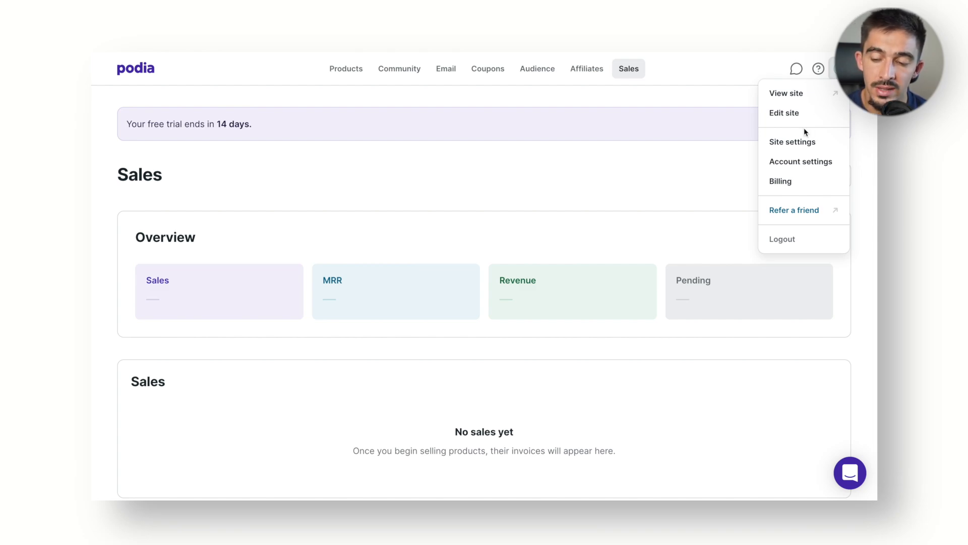
{"action": "left_click", "coordinate": [804, 143]}
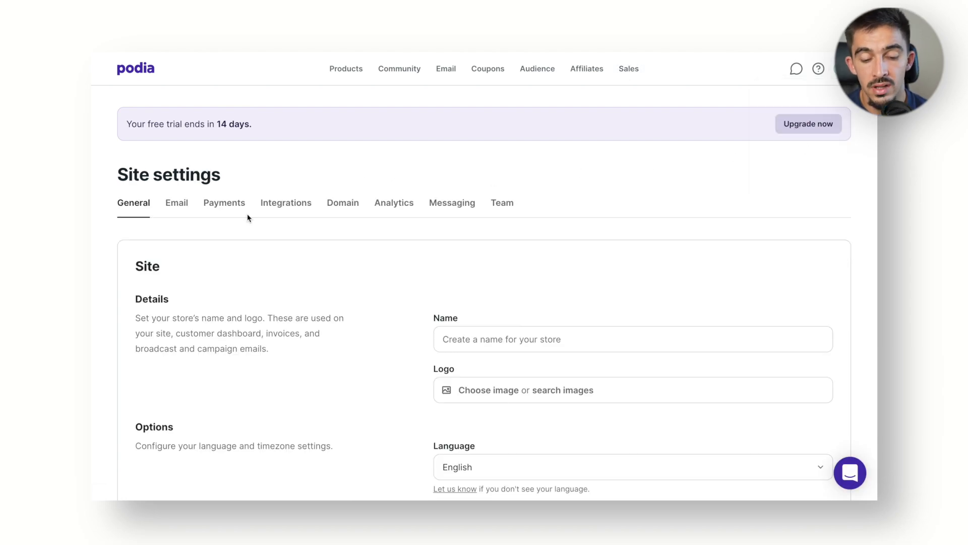
- Look over the general site settings for the store's name, logo, language and timezone
{"action": "scroll", "coordinate": [135, 212], "scroll_direction": "down", "scroll_amount": 3}
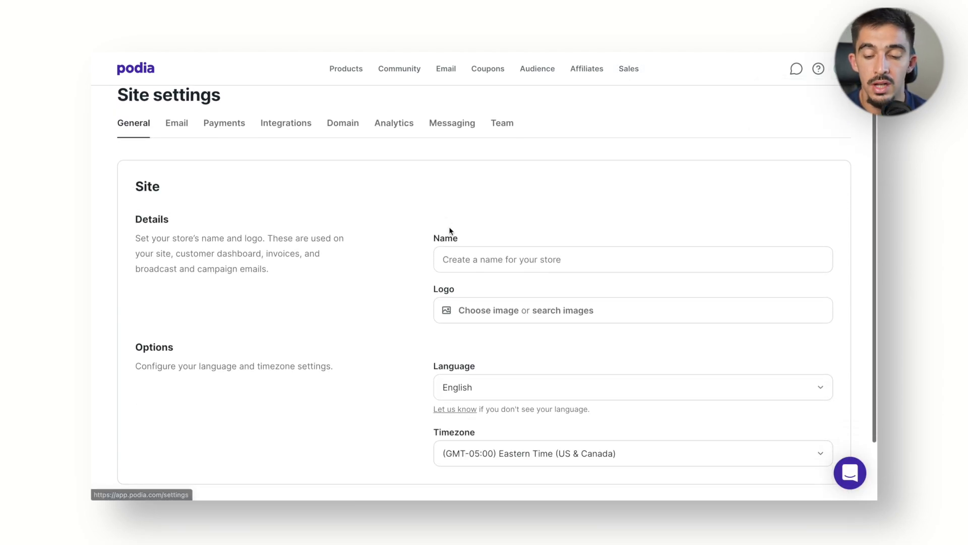
{"action": "left_click", "coordinate": [477, 259]}
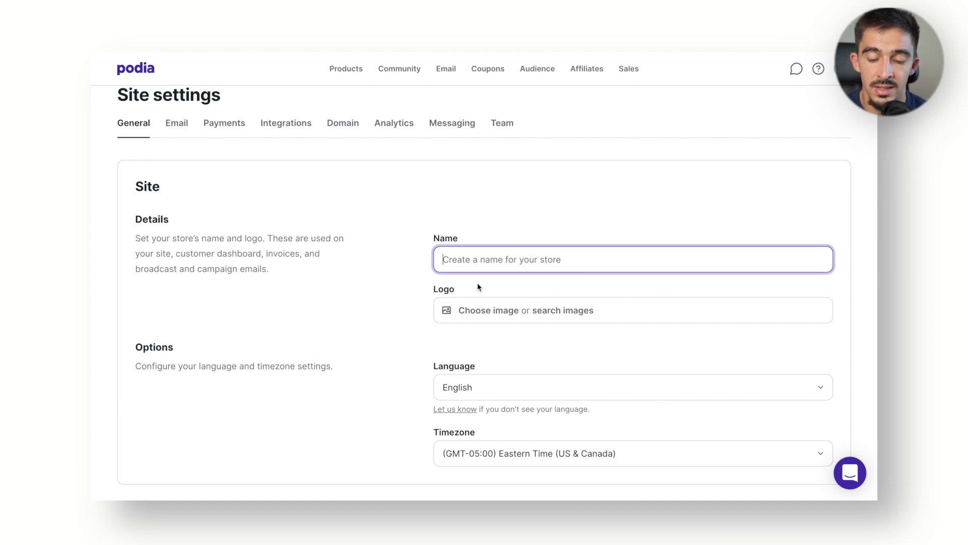
{"action": "scroll", "coordinate": [395, 318], "scroll_direction": "down", "scroll_amount": 3}
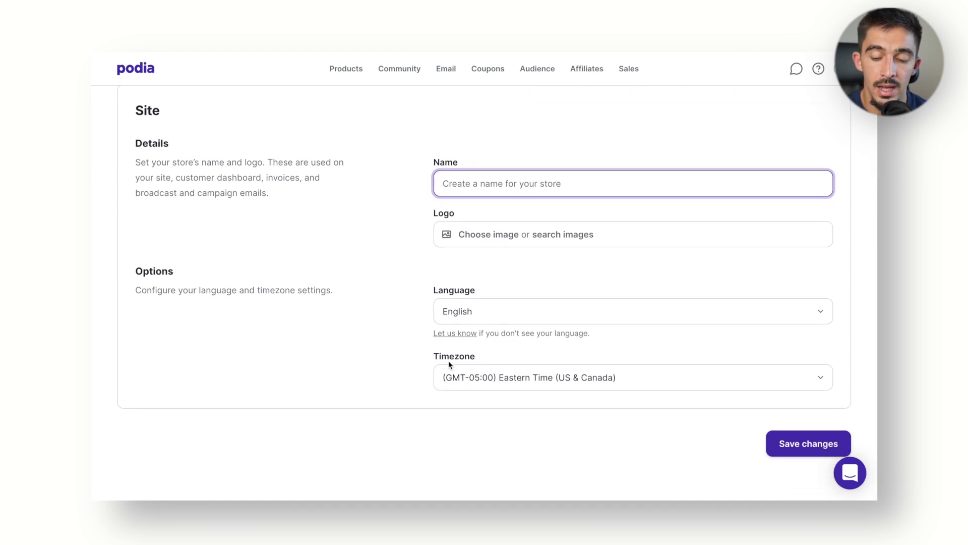
{"action": "left_click_drag", "start_coordinate": [431, 357], "coordinate": [484, 360]}
{"action": "left_click", "coordinate": [484, 360]}
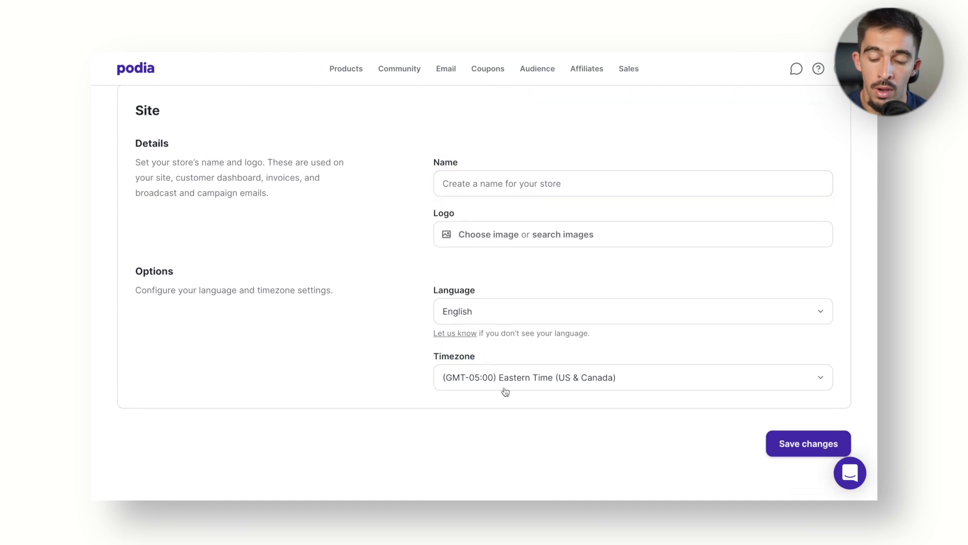
{"action": "scroll", "coordinate": [304, 286], "scroll_direction": "up", "scroll_amount": 5}
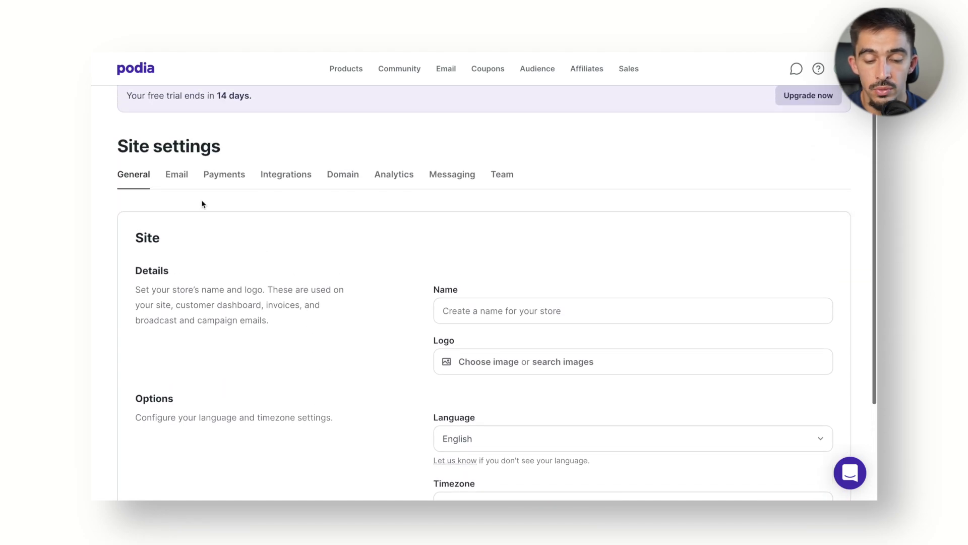
- Review the site's email settings, covering mailing address, double opt-in, email opt-in text and open tracking
{"action": "left_click", "coordinate": [177, 203]}
{"action": "scroll", "coordinate": [282, 266], "scroll_direction": "down", "scroll_amount": 2}
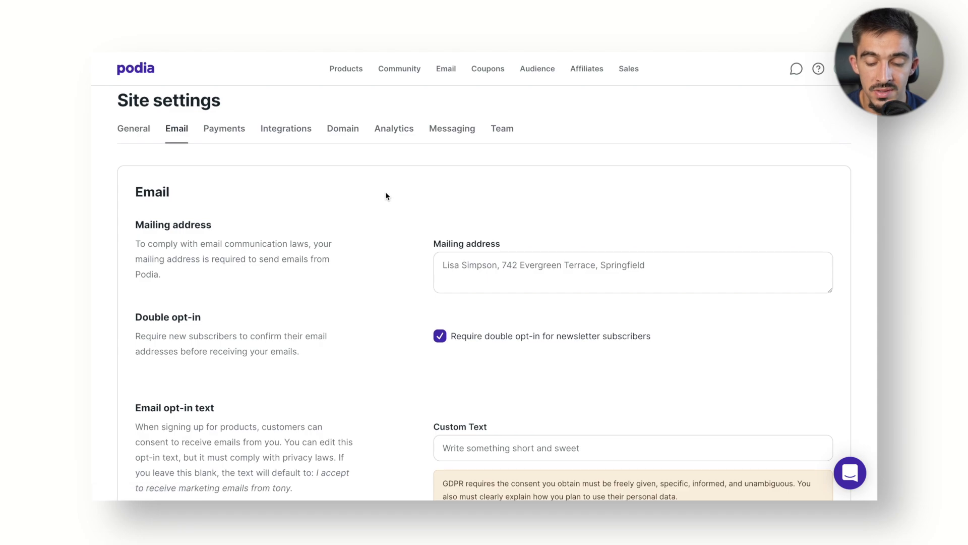
{"action": "scroll", "coordinate": [385, 194], "scroll_direction": "down", "scroll_amount": 1}
{"action": "left_click_drag", "start_coordinate": [135, 277], "coordinate": [200, 262]}
{"action": "scroll", "coordinate": [186, 277], "scroll_direction": "down", "scroll_amount": 2}
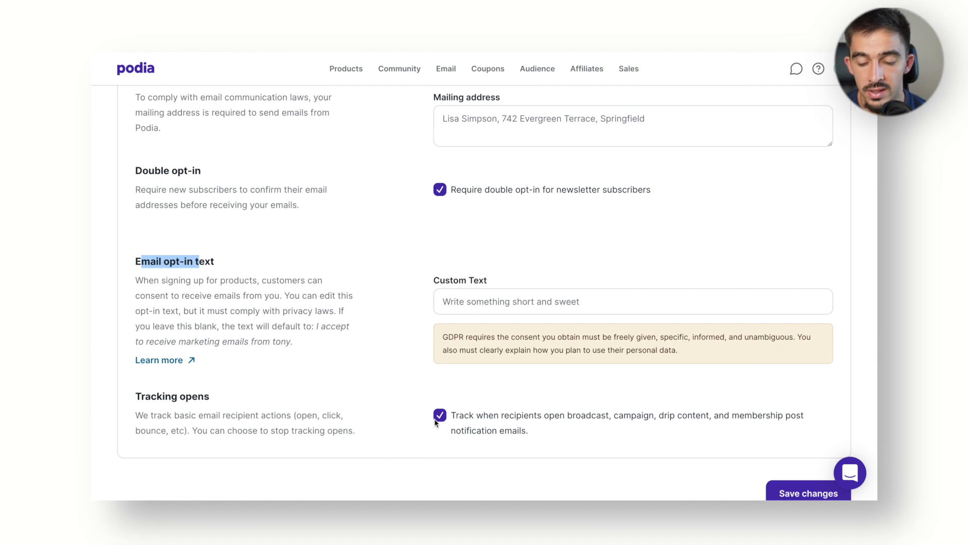
{"action": "scroll", "coordinate": [420, 368], "scroll_direction": "up", "scroll_amount": 4}
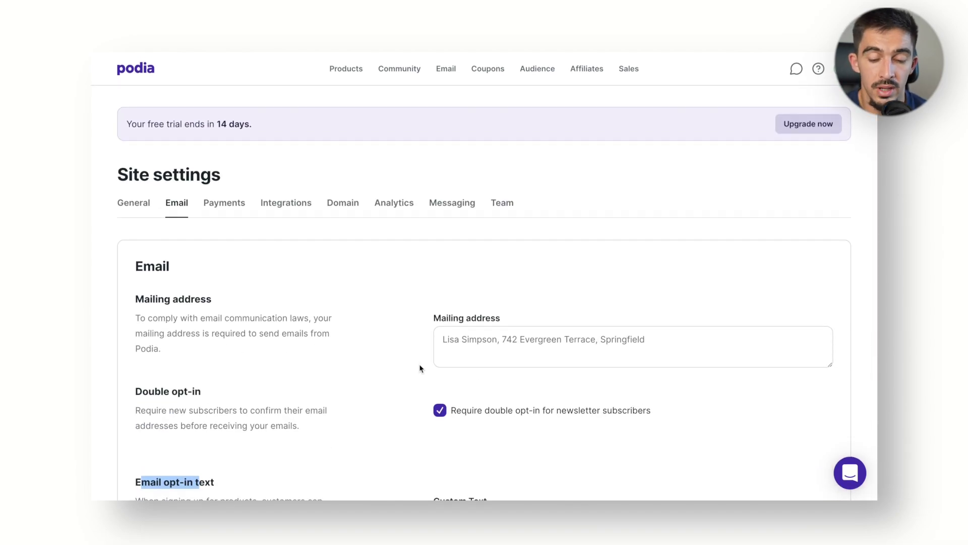
- Set the accepted currency in the site's payment settings to Euro
{"action": "left_click", "coordinate": [225, 210]}
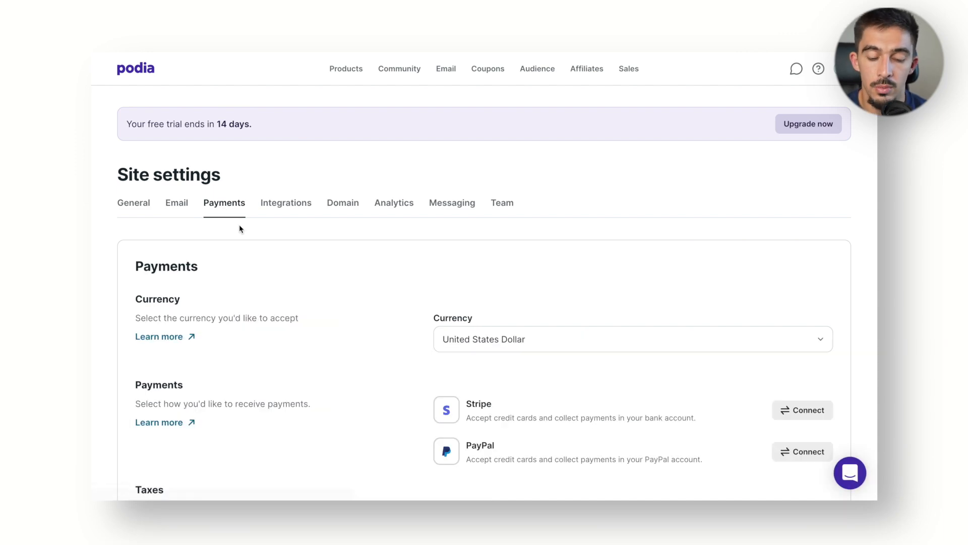
{"action": "scroll", "coordinate": [304, 293], "scroll_direction": "down", "scroll_amount": 3}
{"action": "scroll", "coordinate": [304, 293], "scroll_direction": "up", "scroll_amount": 1}
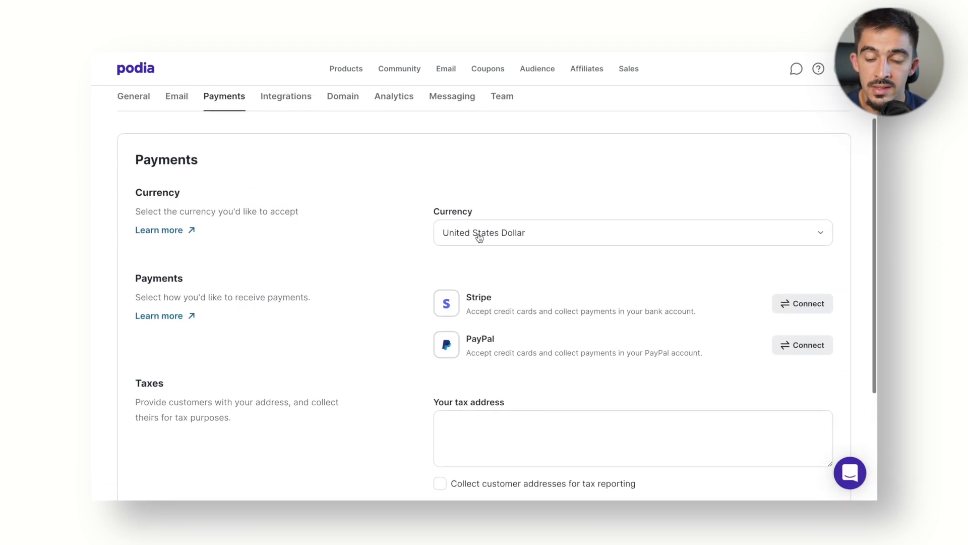
{"action": "left_click", "coordinate": [478, 233]}
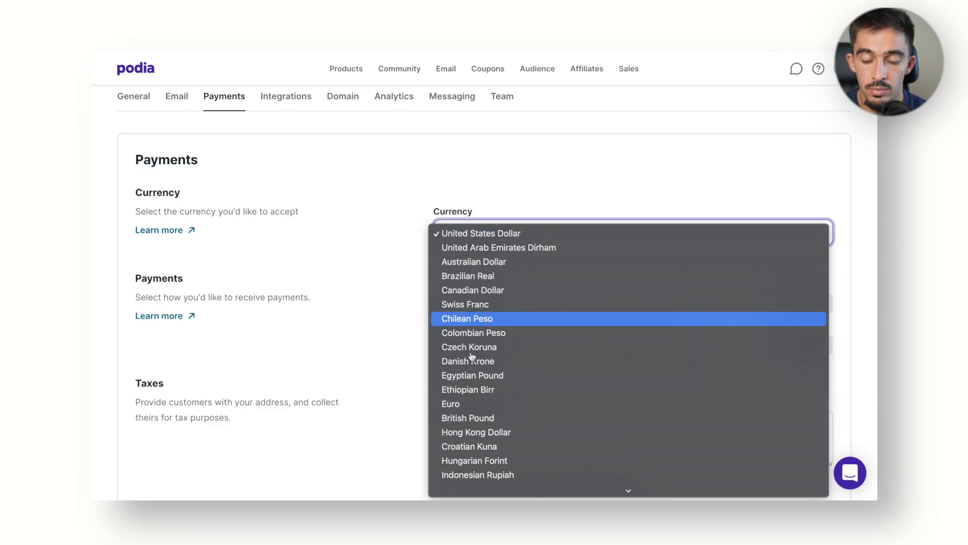
{"action": "left_click", "coordinate": [462, 404]}
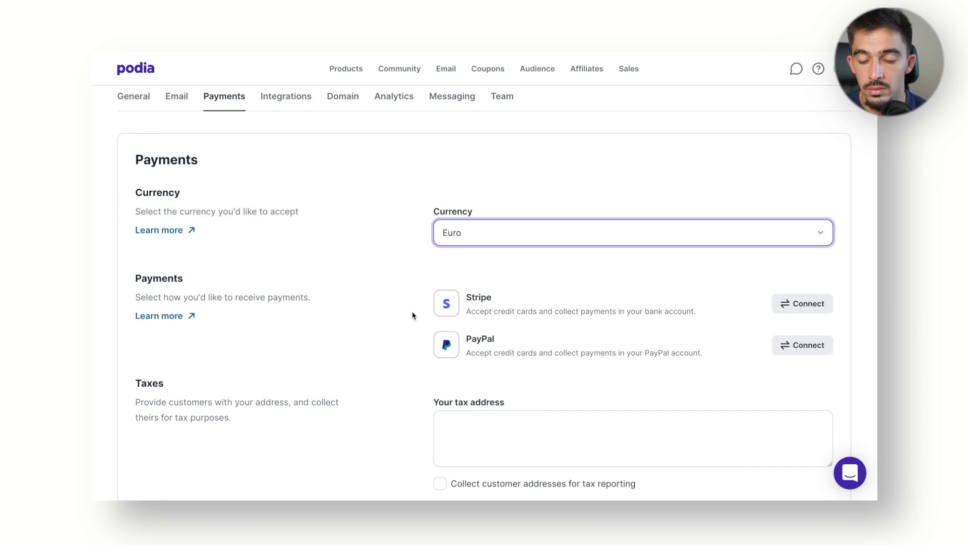
- Examine the Stripe and PayPal options for receiving payments
{"action": "left_click_drag", "start_coordinate": [468, 298], "coordinate": [498, 301]}
{"action": "left_click", "coordinate": [498, 301]}
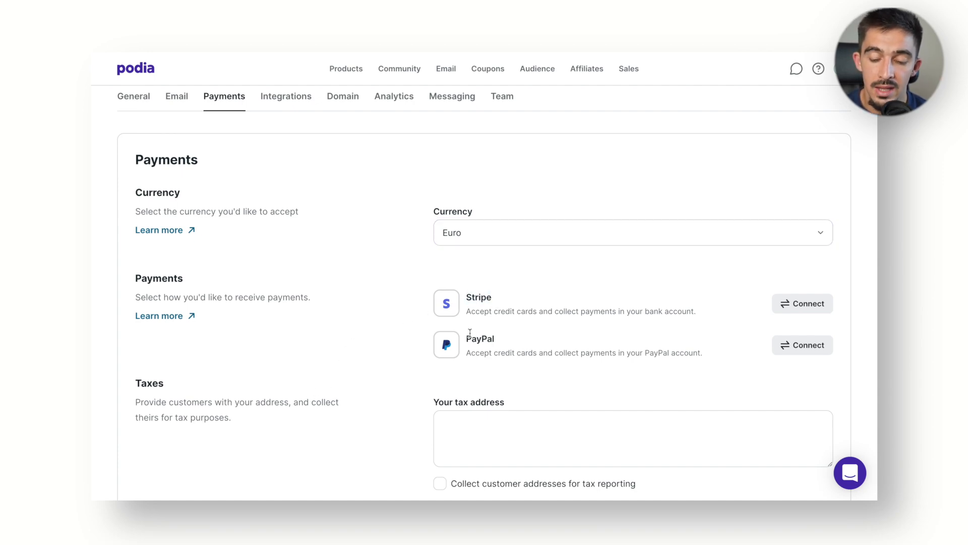
{"action": "left_click_drag", "start_coordinate": [468, 333], "coordinate": [501, 341]}
{"action": "left_click", "coordinate": [502, 341]}
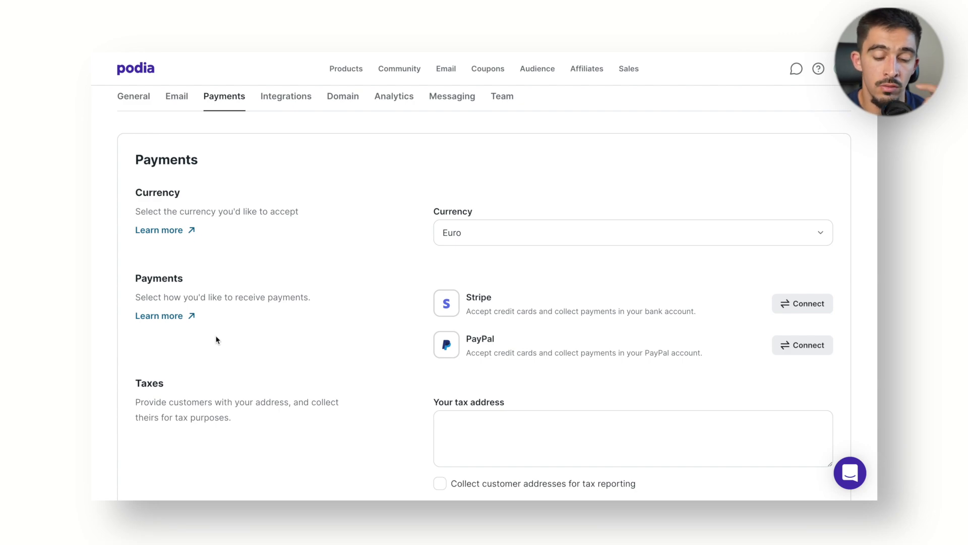
- Open the payments help article on connecting Stripe and PayPal and read through the connection steps for both services
{"action": "left_click", "coordinate": [159, 319]}
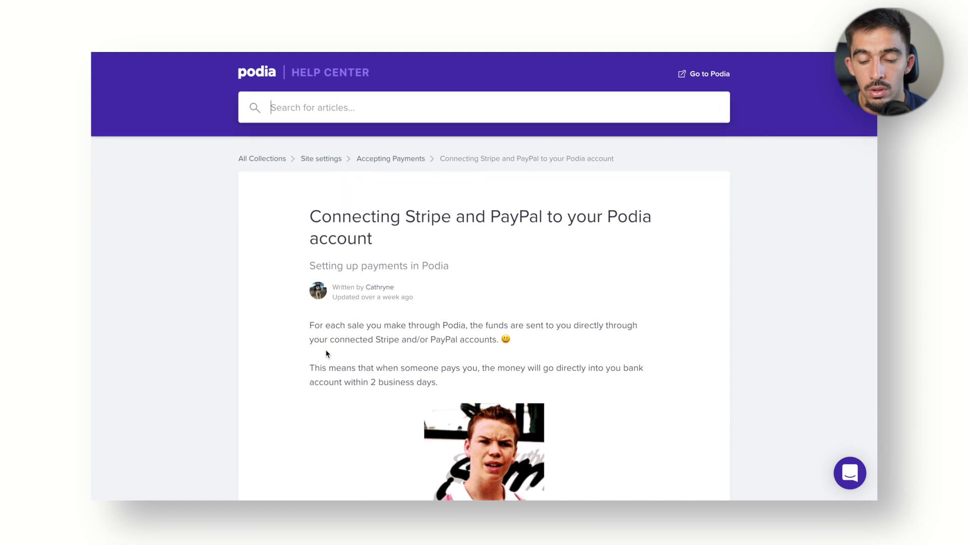
{"action": "scroll", "coordinate": [326, 353], "scroll_direction": "down", "scroll_amount": 4}
{"action": "scroll", "coordinate": [326, 353], "scroll_direction": "down", "scroll_amount": 15}
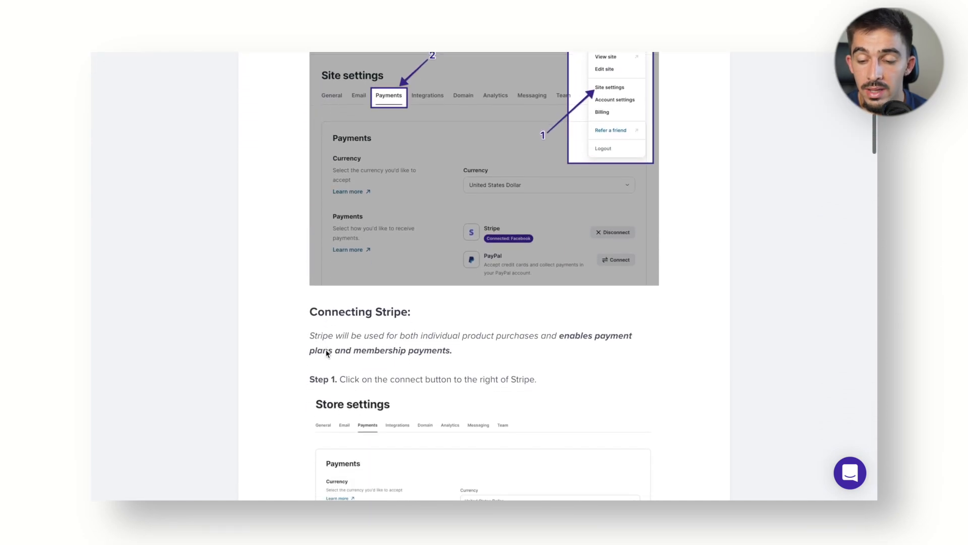
{"action": "scroll", "coordinate": [327, 349], "scroll_direction": "down", "scroll_amount": 3}
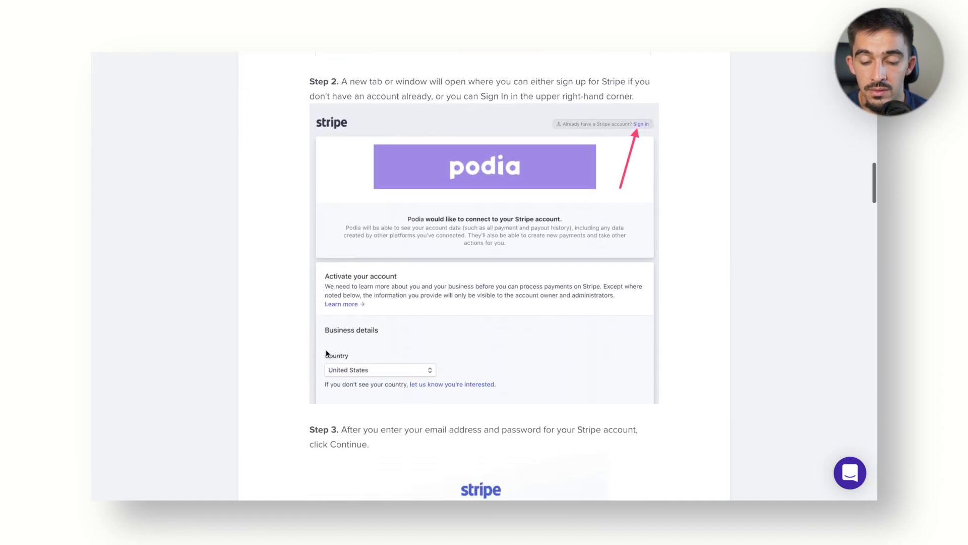
{"action": "left_click_drag", "start_coordinate": [315, 117], "coordinate": [501, 135]}
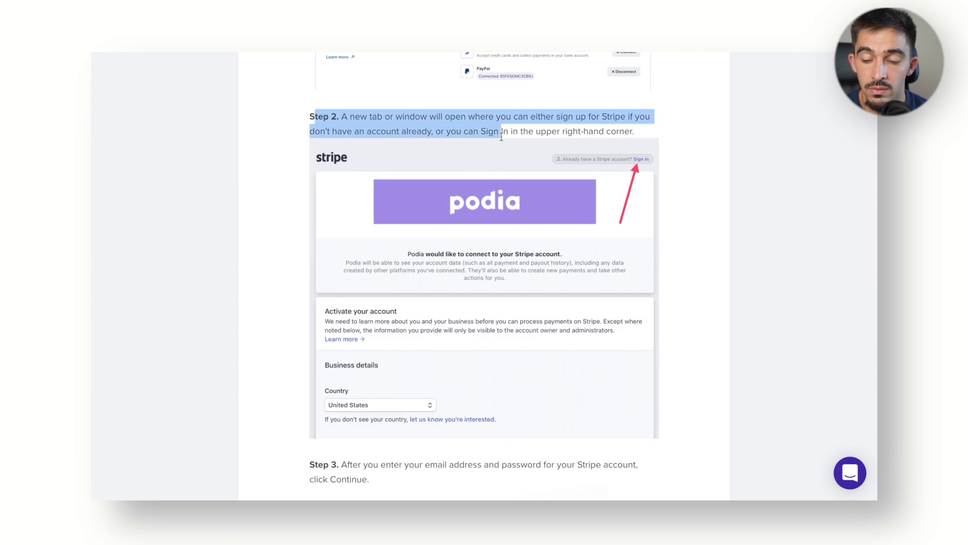
{"action": "scroll", "coordinate": [501, 135], "scroll_direction": "down", "scroll_amount": 20}
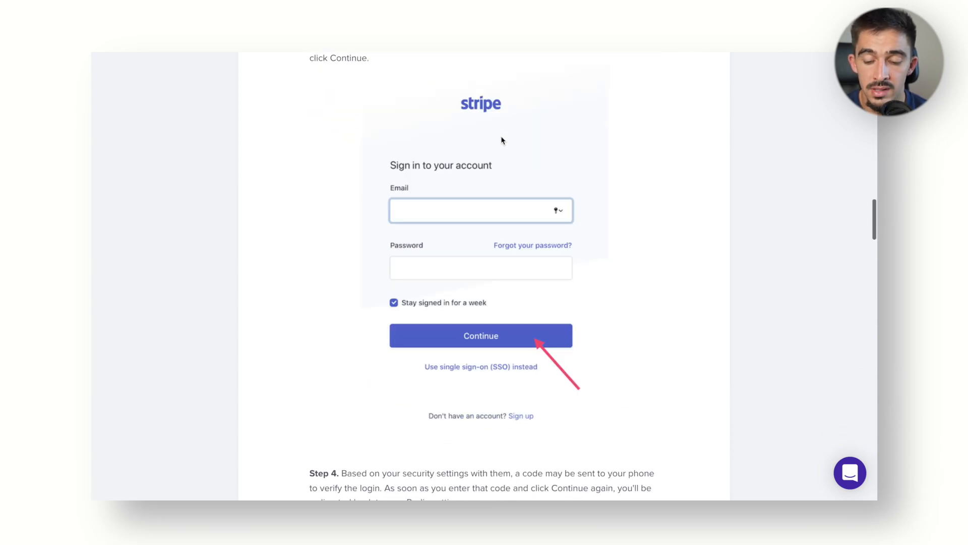
{"action": "scroll", "coordinate": [500, 135], "scroll_direction": "down", "scroll_amount": 20}
{"action": "scroll", "coordinate": [501, 136], "scroll_direction": "up", "scroll_amount": 7}
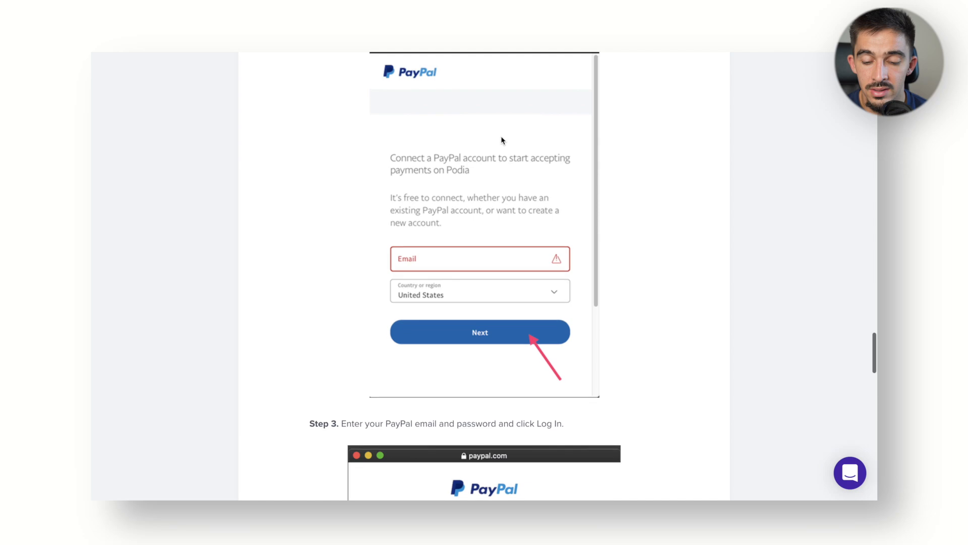
{"action": "scroll", "coordinate": [397, 182], "scroll_direction": "down", "scroll_amount": 20}
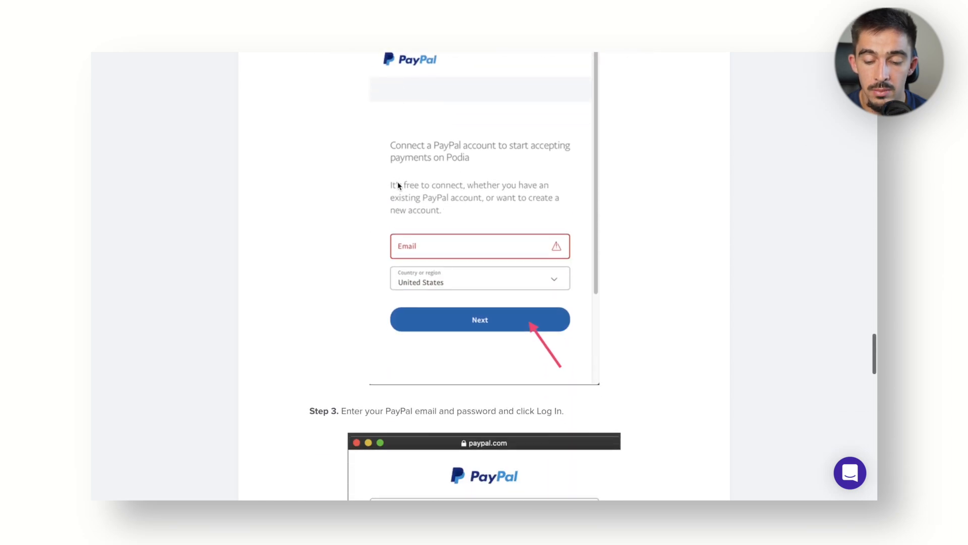
{"action": "scroll", "coordinate": [411, 205], "scroll_direction": "down", "scroll_amount": 8}
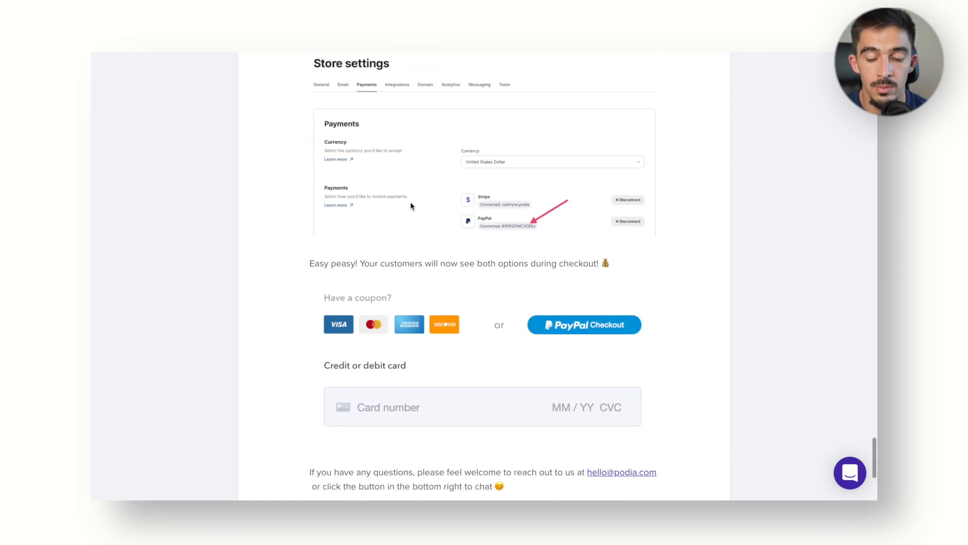
{"action": "scroll", "coordinate": [411, 206], "scroll_direction": "down", "scroll_amount": 5}
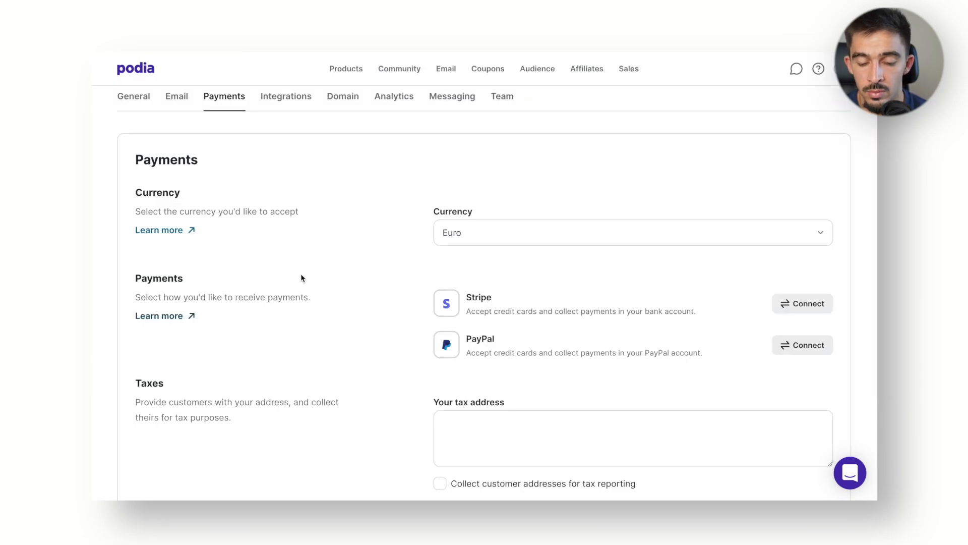
- Look over the tax address settings and try the option to collect customer addresses for tax reporting, switching it back off
{"action": "scroll", "coordinate": [345, 316], "scroll_direction": "down", "scroll_amount": 3}
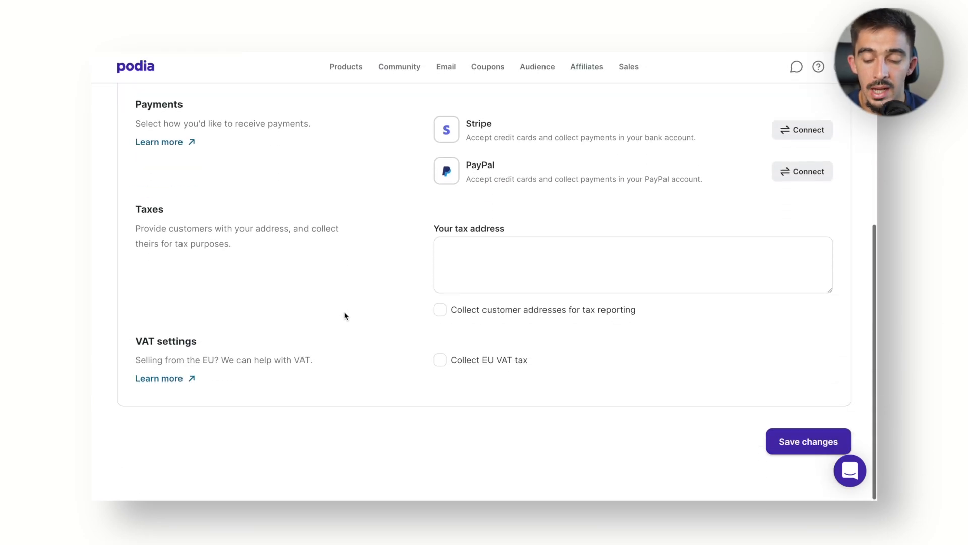
{"action": "left_click_drag", "start_coordinate": [136, 212], "coordinate": [158, 214]}
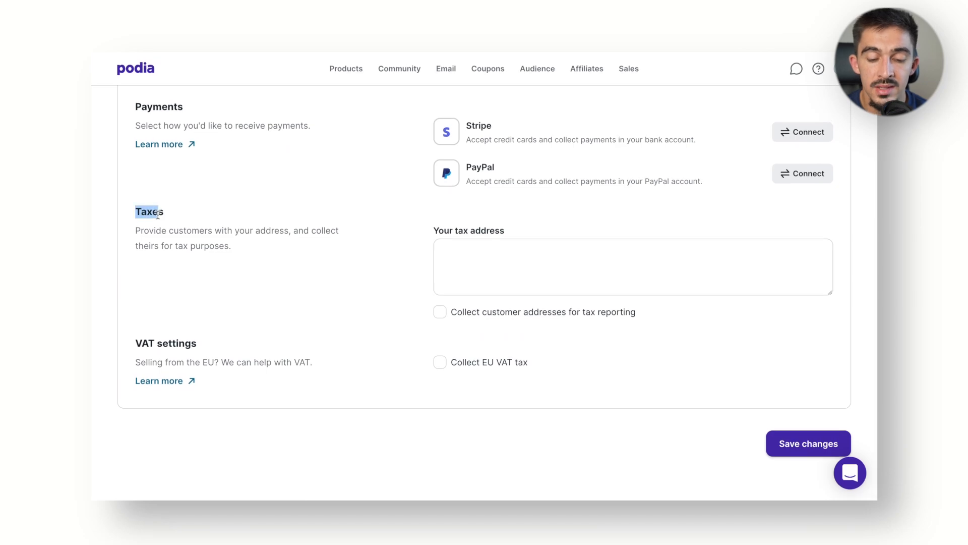
{"action": "left_click", "coordinate": [456, 261]}
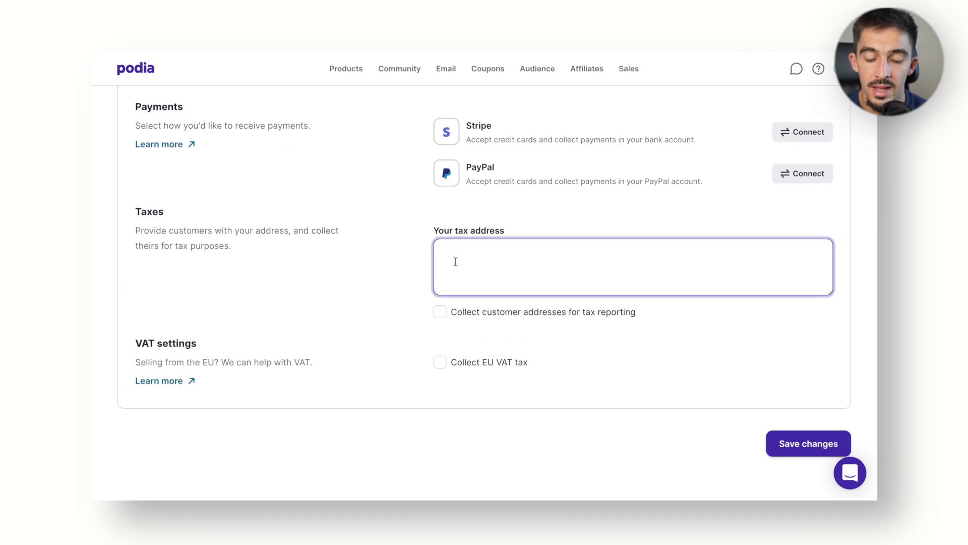
{"action": "left_click", "coordinate": [441, 316]}
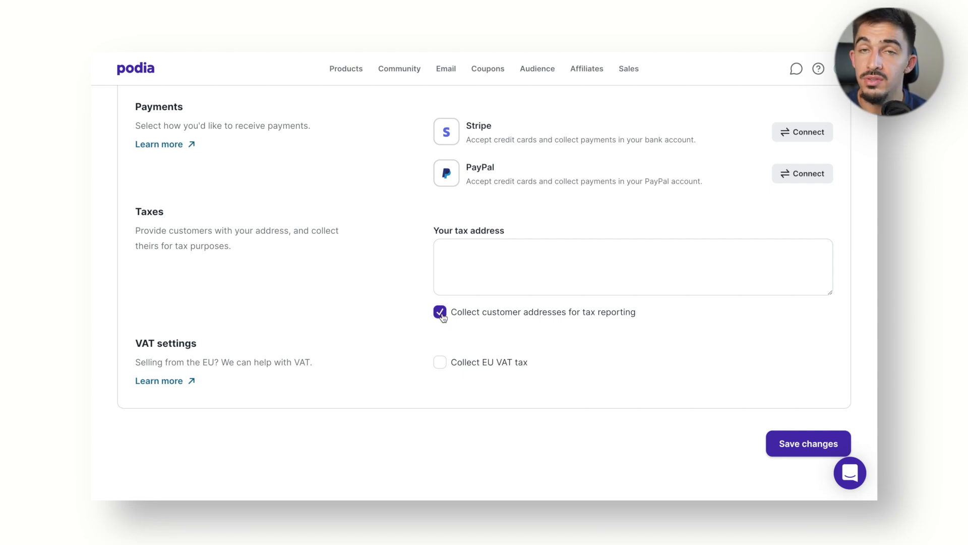
{"action": "left_click", "coordinate": [441, 313]}
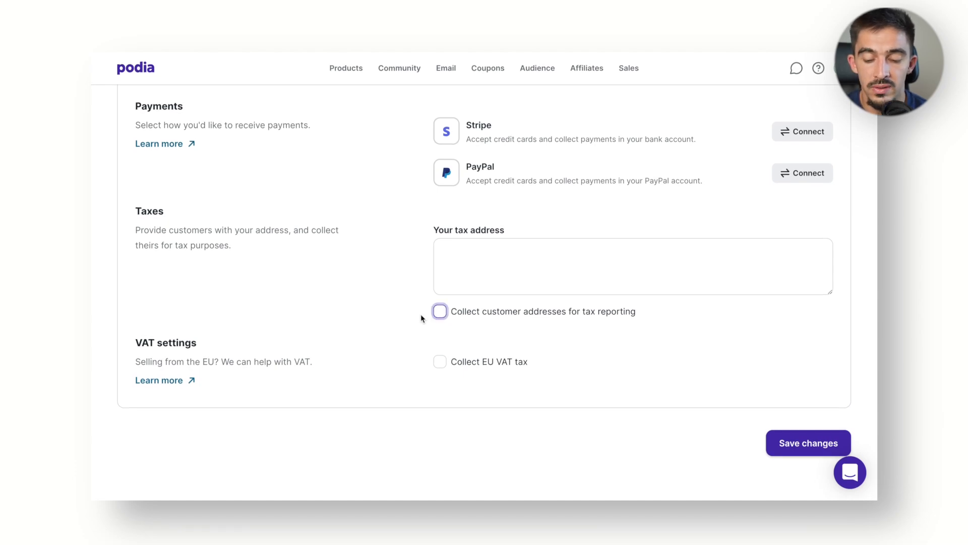
- Enable EU VAT tax collection with France as the tax country, leaving the EU VAT ID blank
{"action": "left_click", "coordinate": [440, 363]}
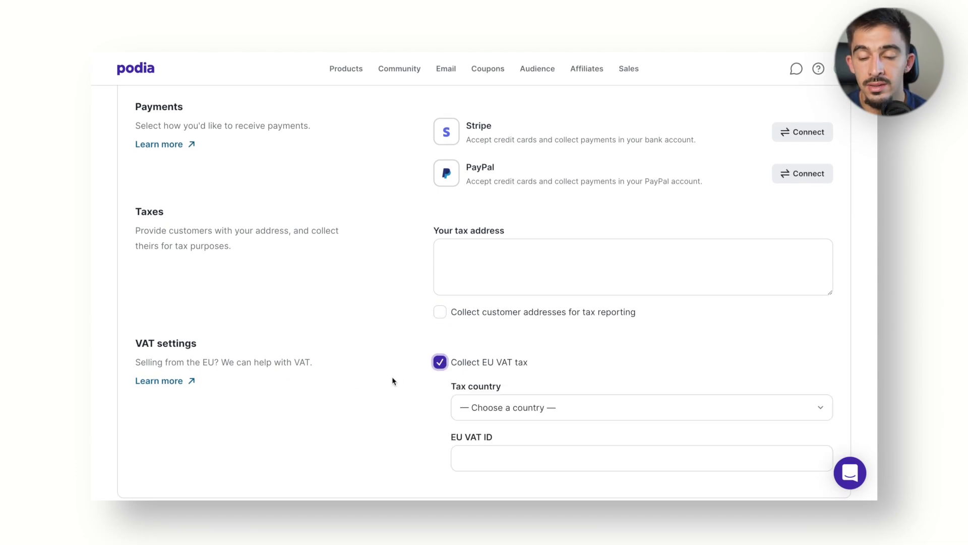
{"action": "scroll", "coordinate": [392, 377], "scroll_direction": "down", "scroll_amount": 3}
{"action": "left_click", "coordinate": [525, 318]}
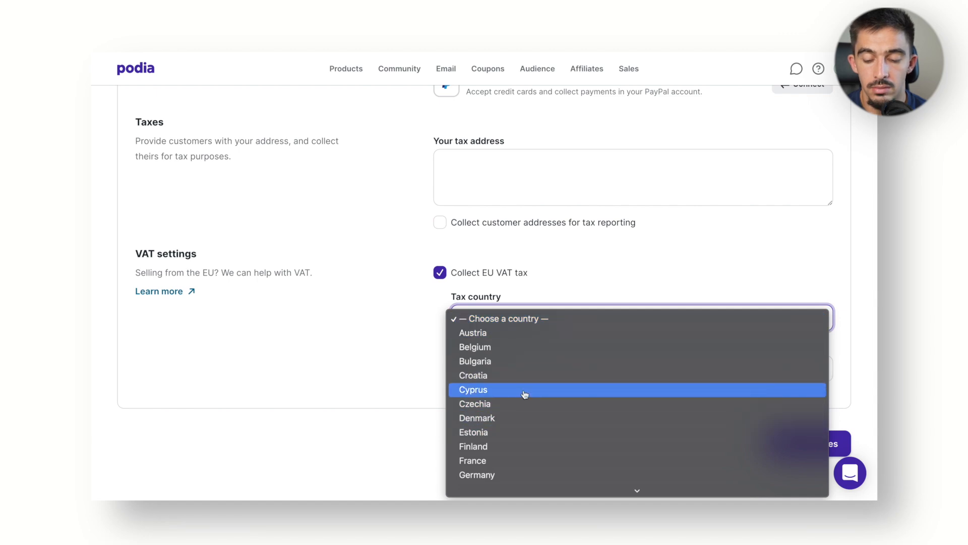
{"action": "left_click", "coordinate": [516, 461]}
{"action": "left_click", "coordinate": [512, 374]}
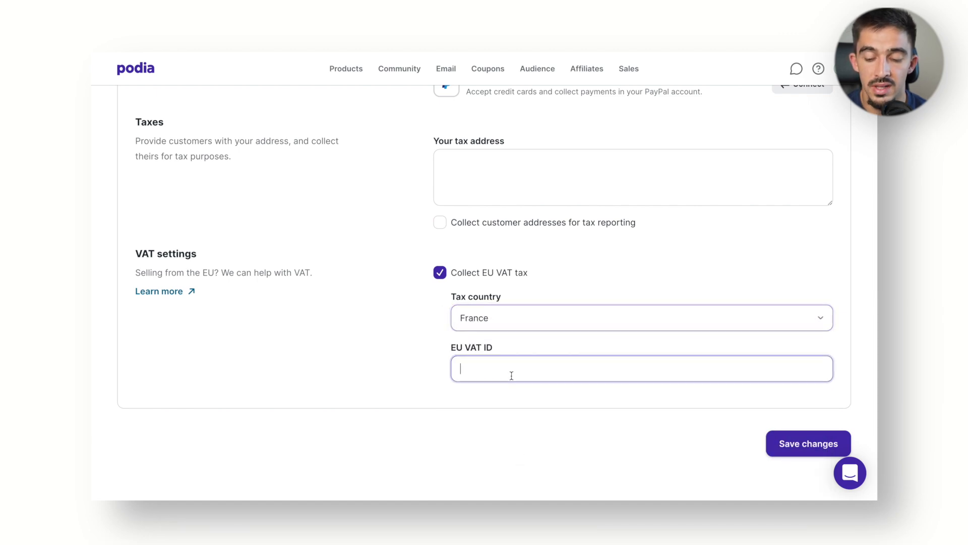
{"action": "scroll", "coordinate": [372, 268], "scroll_direction": "up", "scroll_amount": 7}
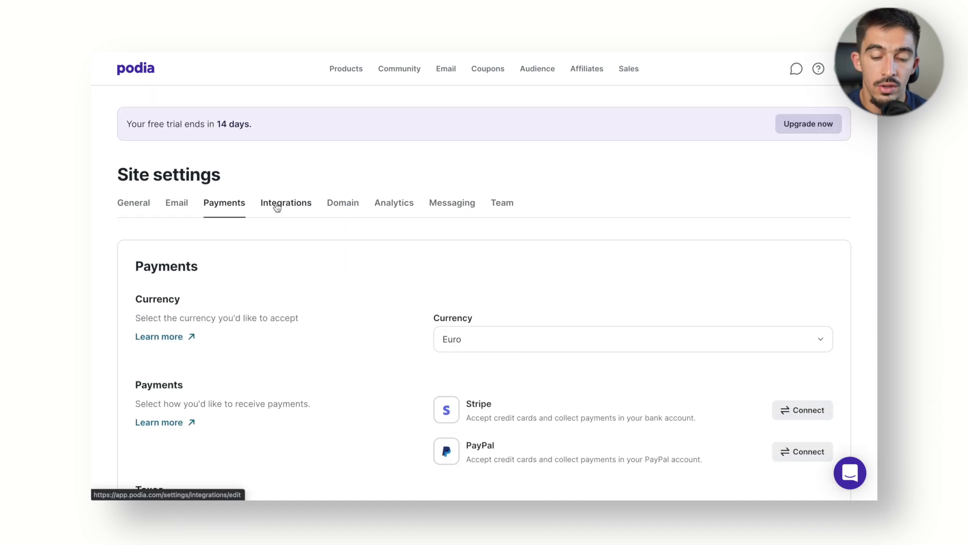
- Look over the available video, email and Zapier integrations in the site settings
{"action": "left_click", "coordinate": [277, 206]}
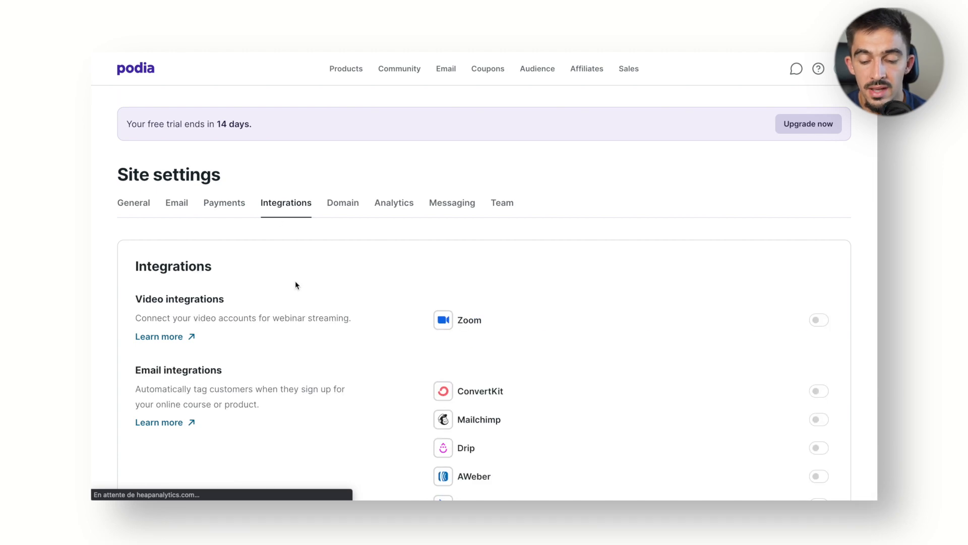
{"action": "scroll", "coordinate": [295, 282], "scroll_direction": "down", "scroll_amount": 3}
{"action": "scroll", "coordinate": [295, 281], "scroll_direction": "down", "scroll_amount": 2}
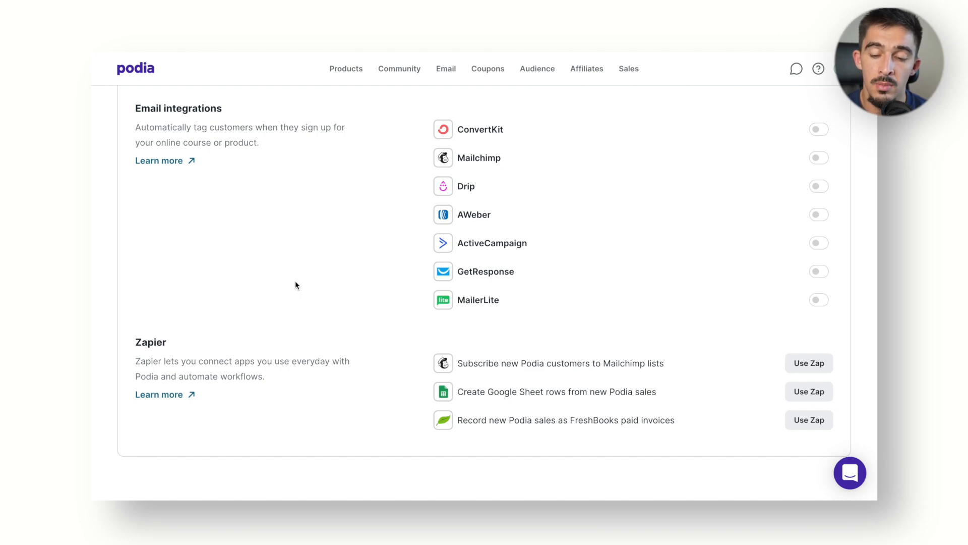
{"action": "scroll", "coordinate": [295, 285], "scroll_direction": "up", "scroll_amount": 1}
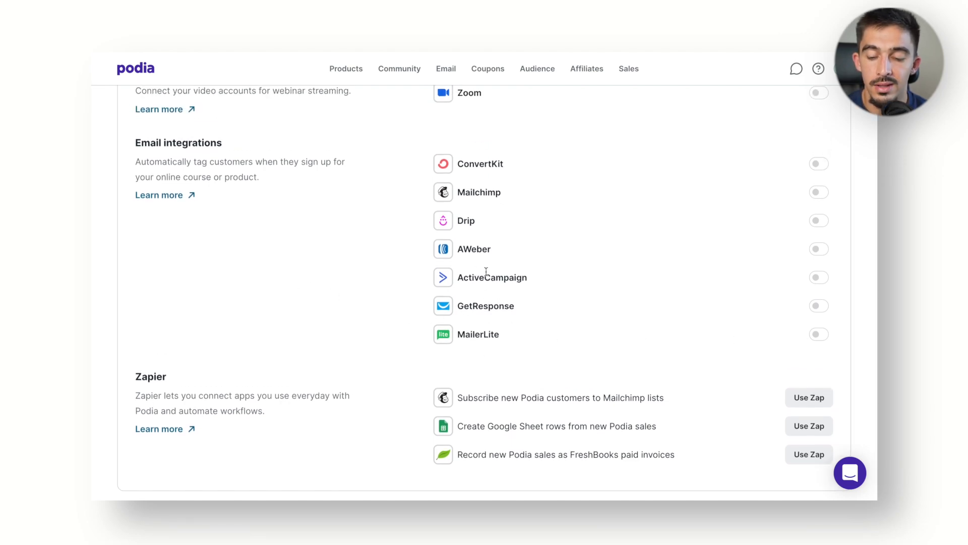
{"action": "scroll", "coordinate": [474, 210], "scroll_direction": "up", "scroll_amount": 3}
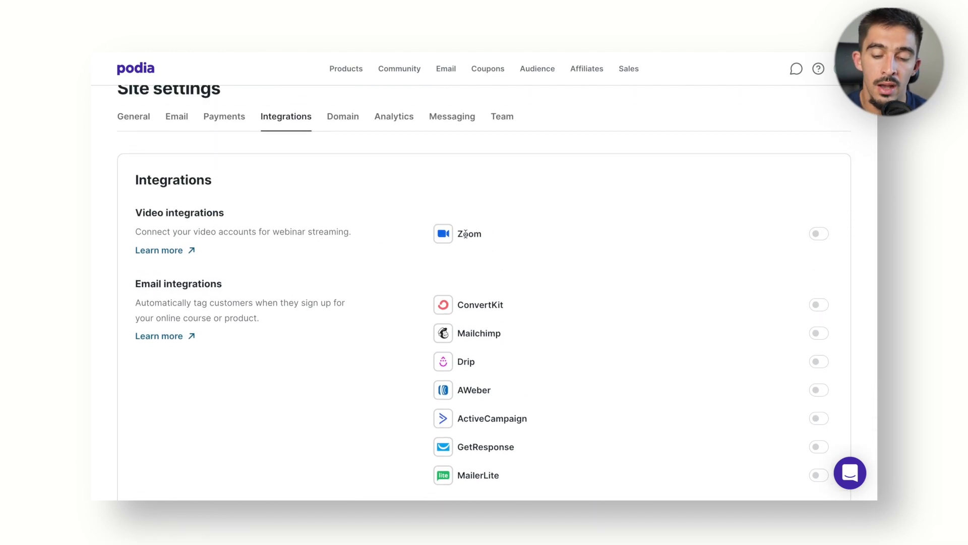
- Try replacing the Podia subdomain with a nickname in the domain settings, leaving the custom domain blank
{"action": "left_click", "coordinate": [343, 116]}
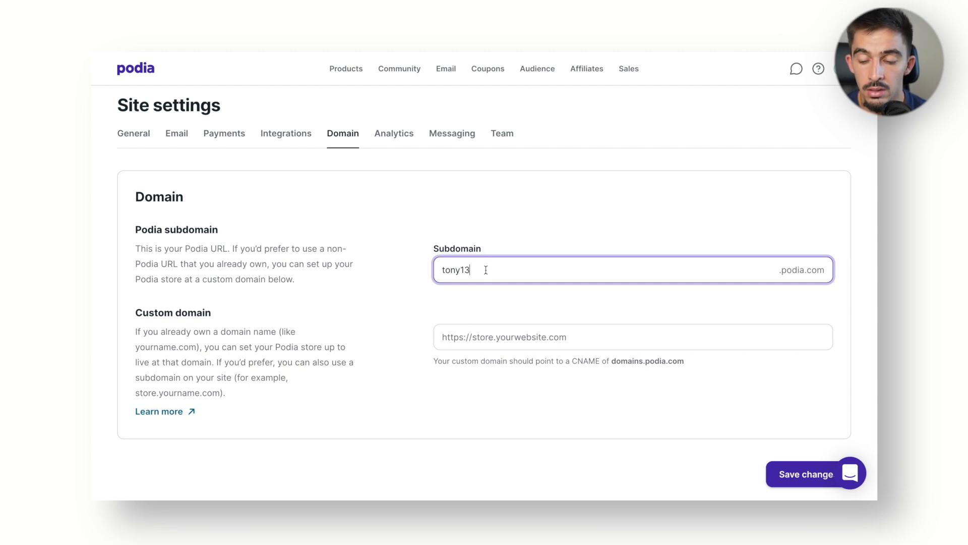
{"action": "key", "text": "BackSpace"}
{"action": "type", "text": "ebg"}
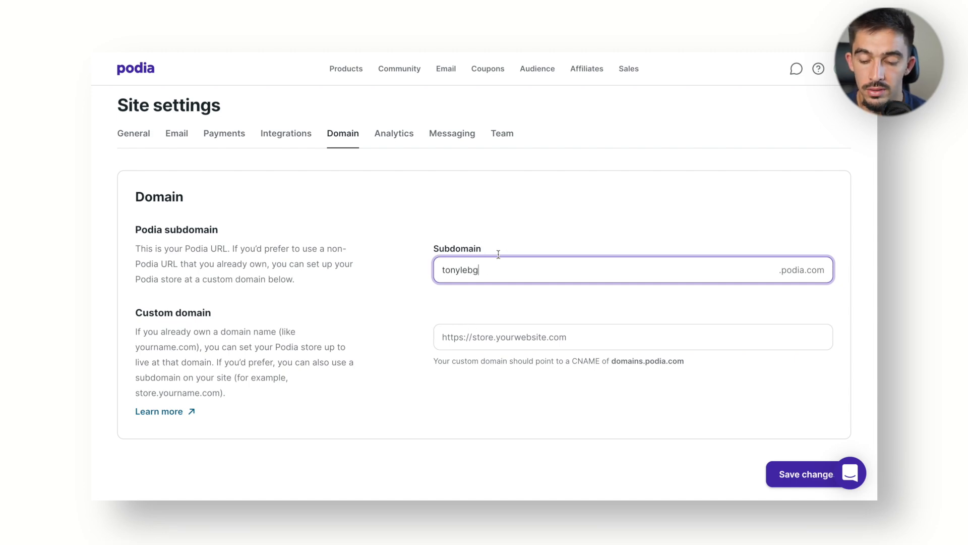
{"action": "left_click", "coordinate": [510, 235]}
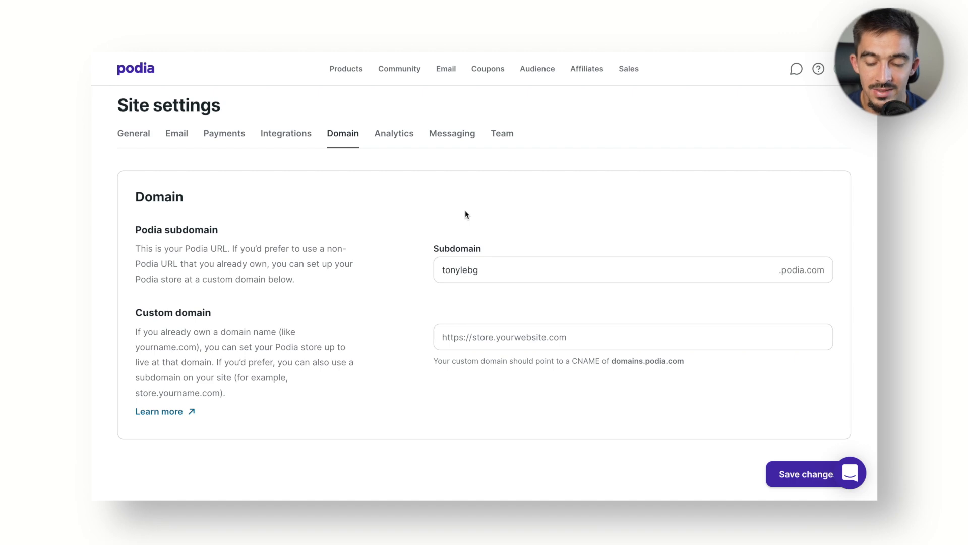
- Examine the Facebook Pixel ID and Google Analytics Tracking ID fields in the analytics settings
{"action": "left_click", "coordinate": [393, 135]}
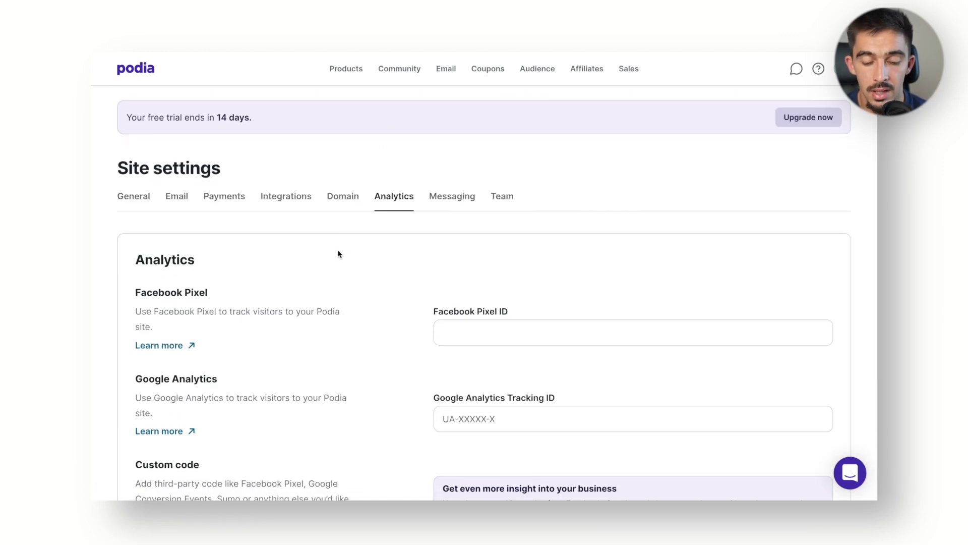
{"action": "scroll", "coordinate": [340, 253], "scroll_direction": "down", "scroll_amount": 2}
{"action": "left_click", "coordinate": [463, 227]}
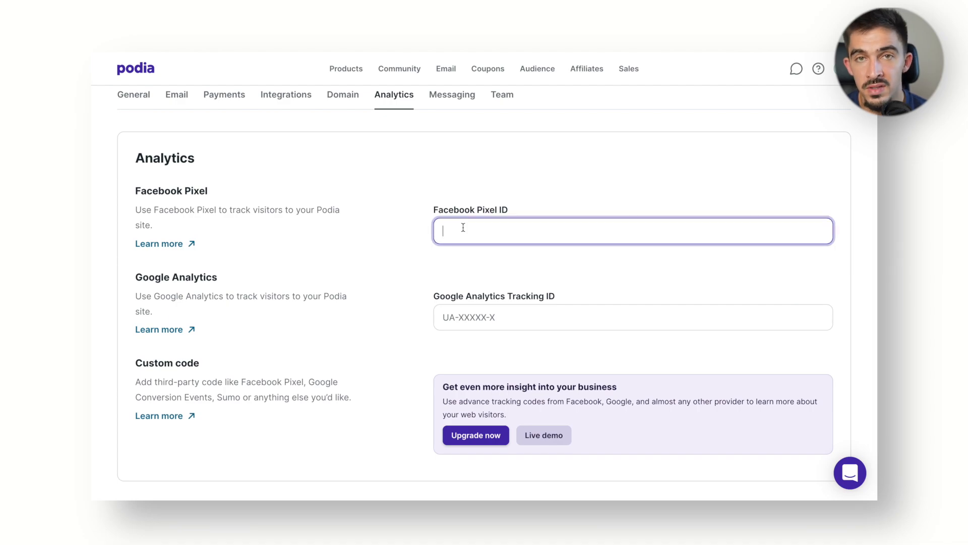
{"action": "left_click", "coordinate": [474, 318]}
{"action": "left_click_drag", "start_coordinate": [433, 297], "coordinate": [559, 301]}
{"action": "left_click", "coordinate": [502, 316]}
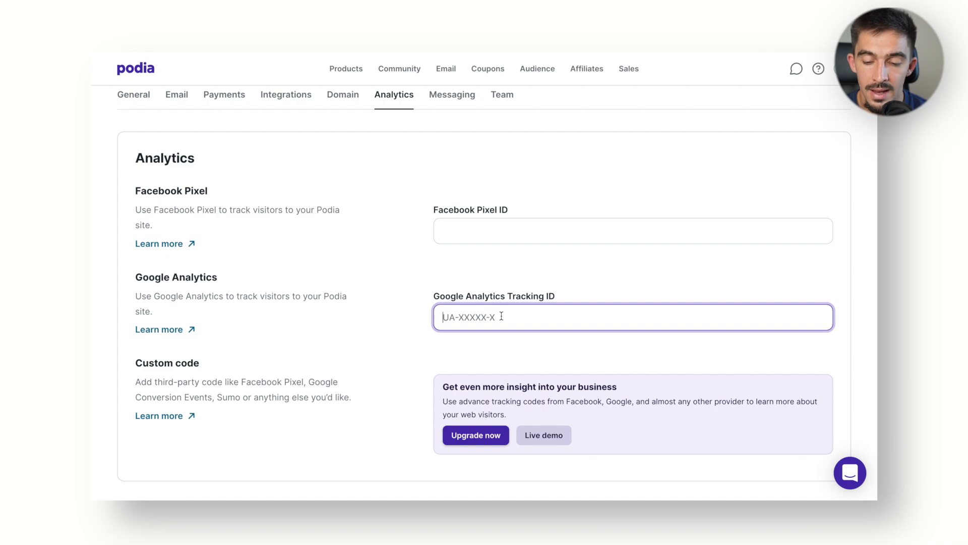
- Dismiss the Podia teams banner and open the teammate invitation form to review its name and email fields and pricing
{"action": "scroll", "coordinate": [497, 302], "scroll_direction": "up", "scroll_amount": 3}
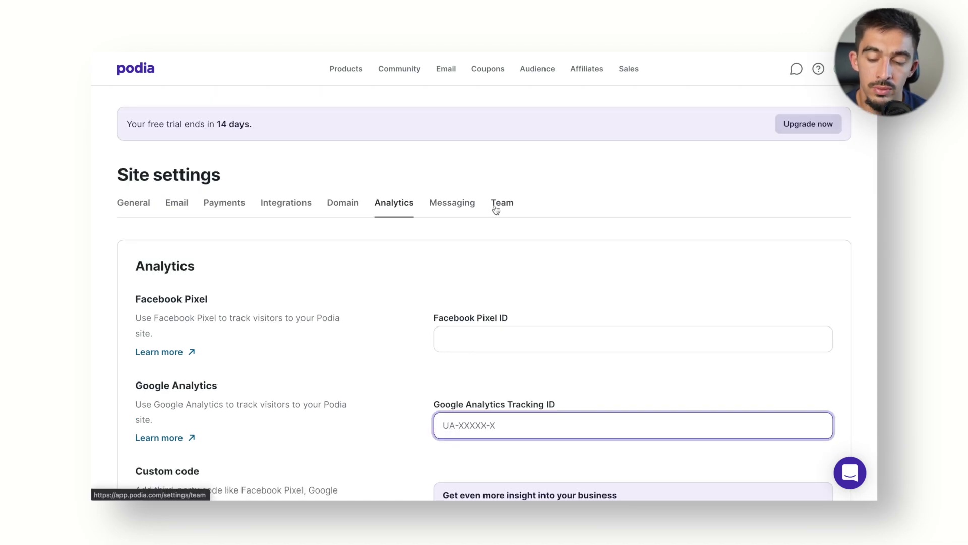
{"action": "left_click", "coordinate": [496, 209]}
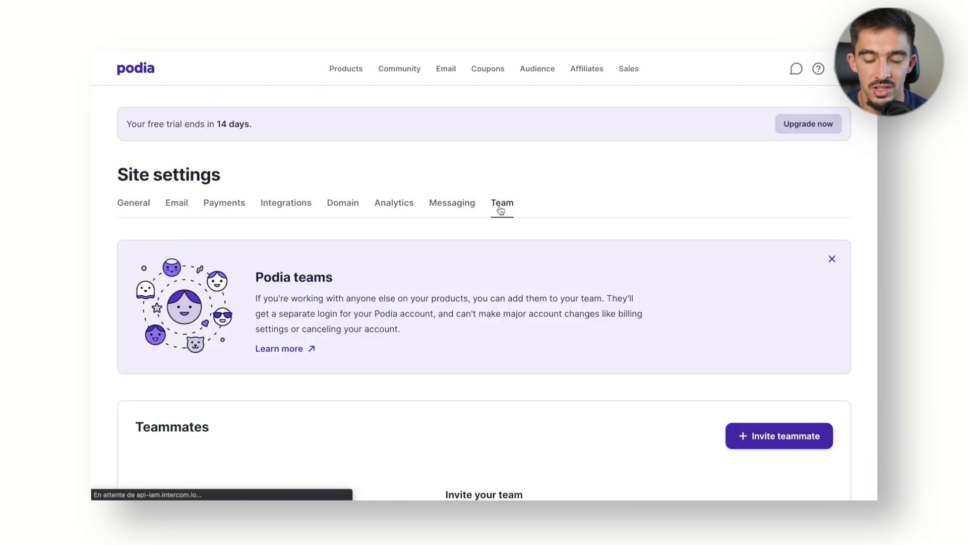
{"action": "scroll", "coordinate": [499, 210], "scroll_direction": "down", "scroll_amount": 3}
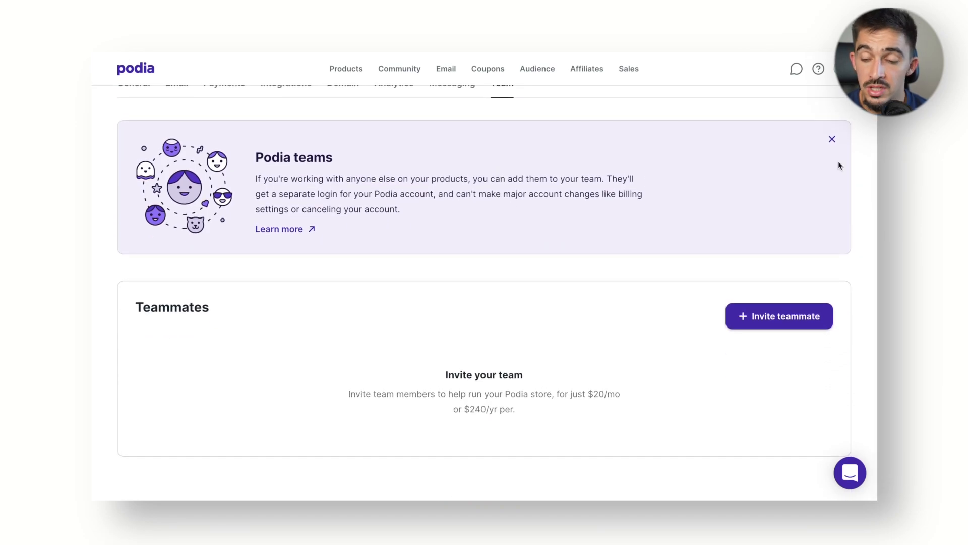
{"action": "left_click", "coordinate": [831, 140]}
{"action": "left_click", "coordinate": [770, 281]}
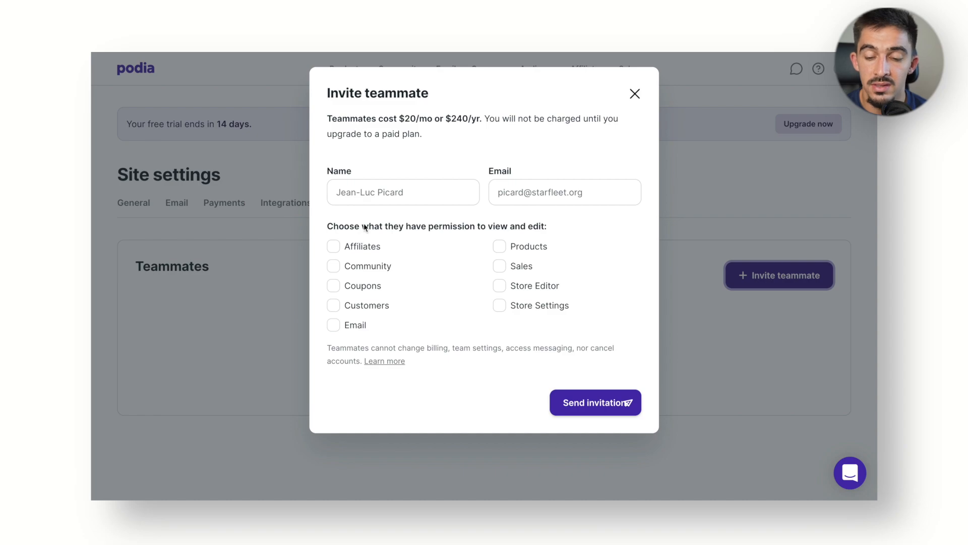
{"action": "left_click", "coordinate": [372, 192]}
{"action": "left_click", "coordinate": [544, 195]}
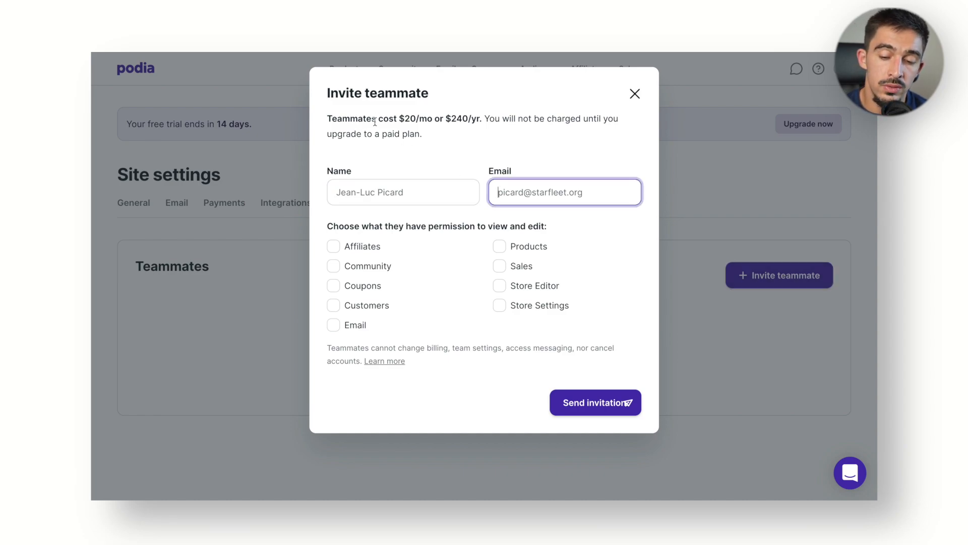
{"action": "left_click_drag", "start_coordinate": [398, 120], "coordinate": [480, 120]}
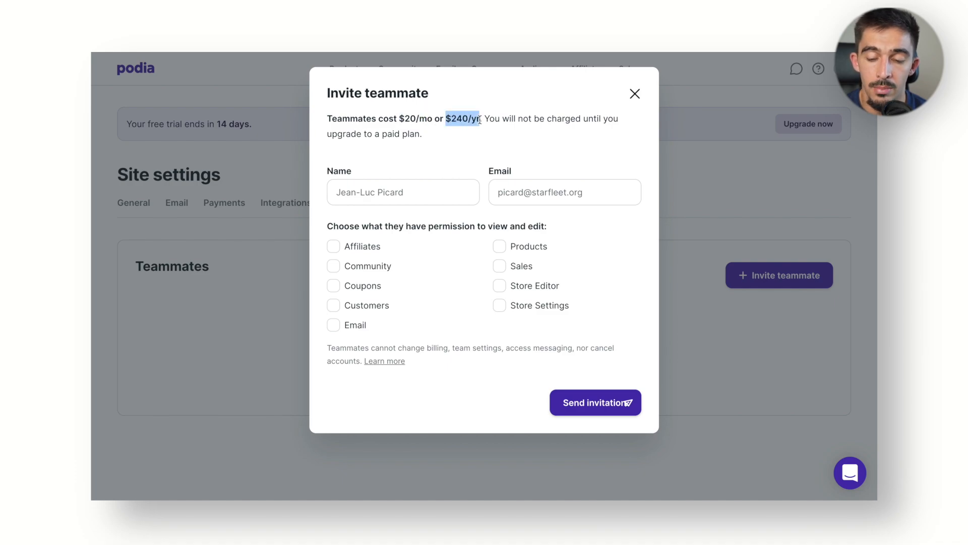
{"action": "left_click", "coordinate": [479, 120]}
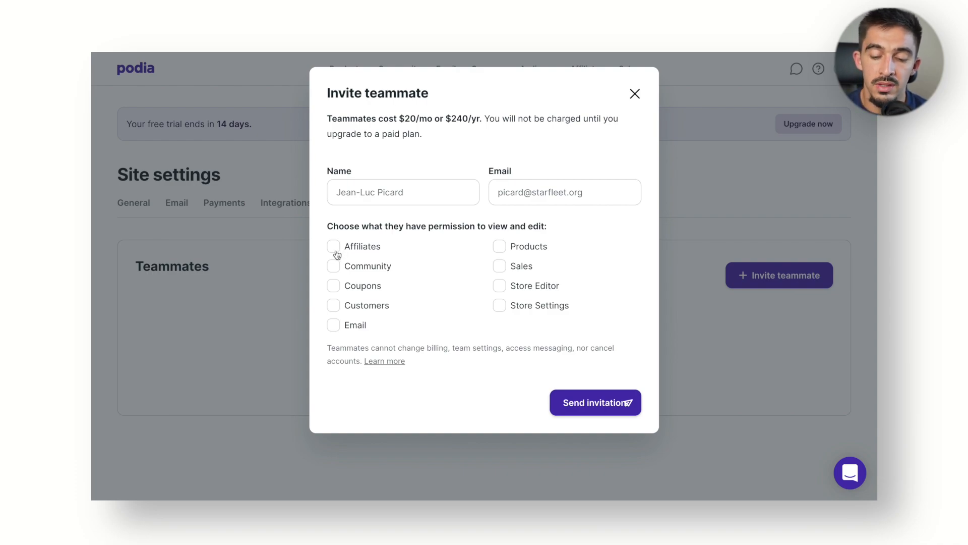
- Try granting a teammate the Affiliates, Community, Coupons, Customers, Sales and Products permissions, closing the invitation without sending it
{"action": "left_click", "coordinate": [335, 250]}
{"action": "left_click", "coordinate": [334, 266]}
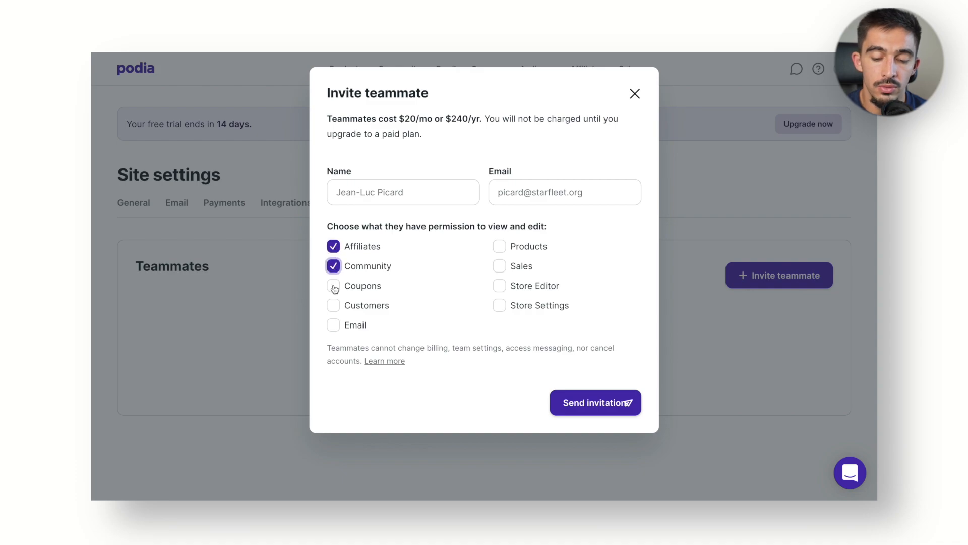
{"action": "left_click", "coordinate": [334, 285]}
{"action": "left_click", "coordinate": [334, 306]}
{"action": "left_click", "coordinate": [499, 266]}
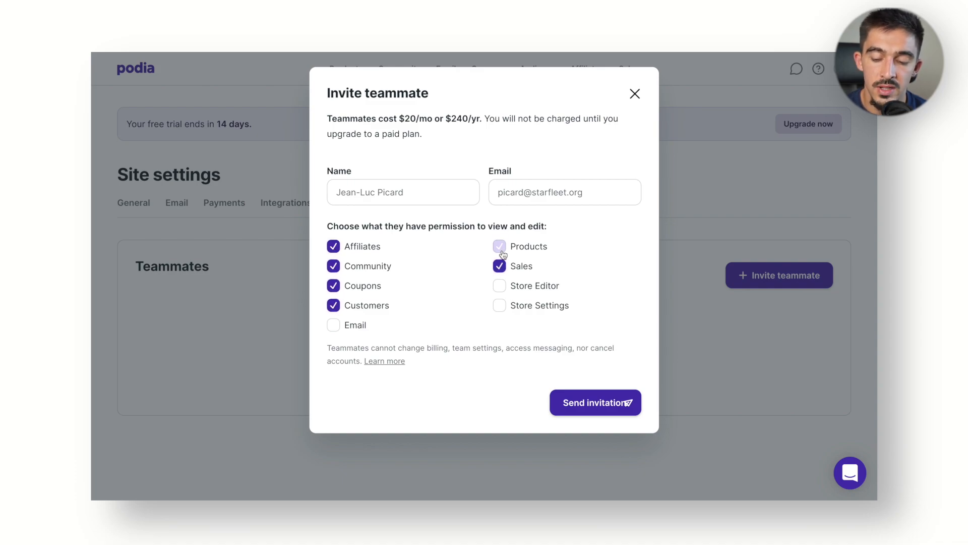
{"action": "left_click", "coordinate": [499, 247]}
{"action": "left_click", "coordinate": [635, 95]}
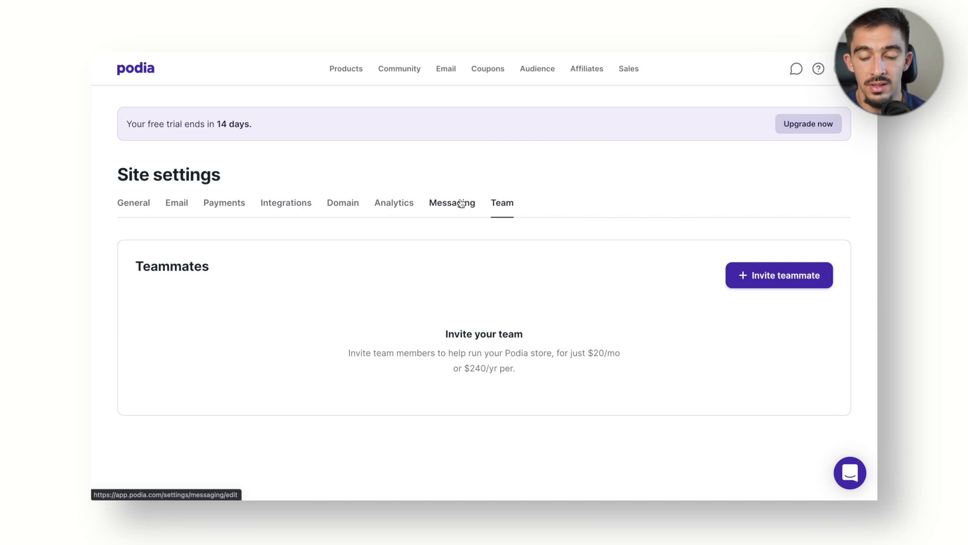
- View the messaging and team settings, and open the chat widget to look at its help collections before closing it
{"action": "left_click", "coordinate": [448, 210]}
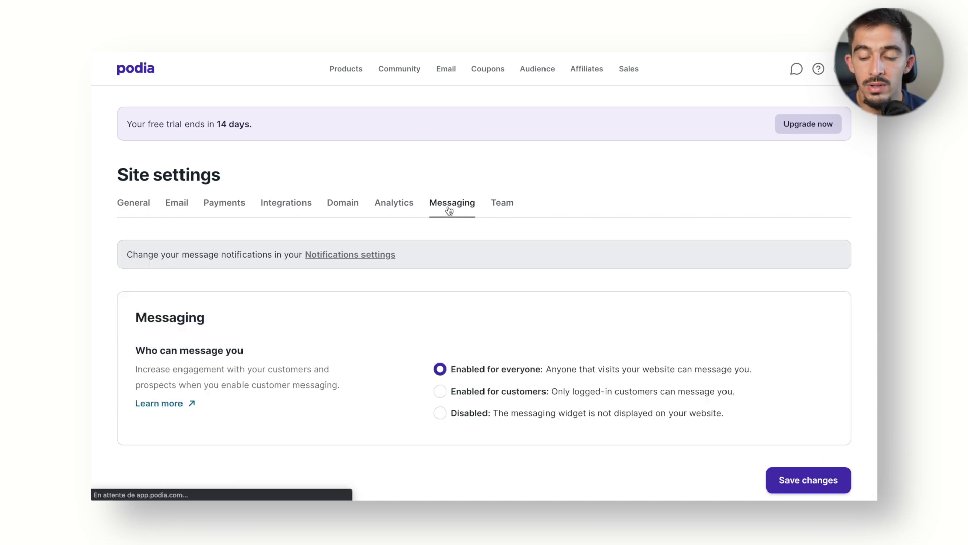
{"action": "left_click", "coordinate": [502, 203]}
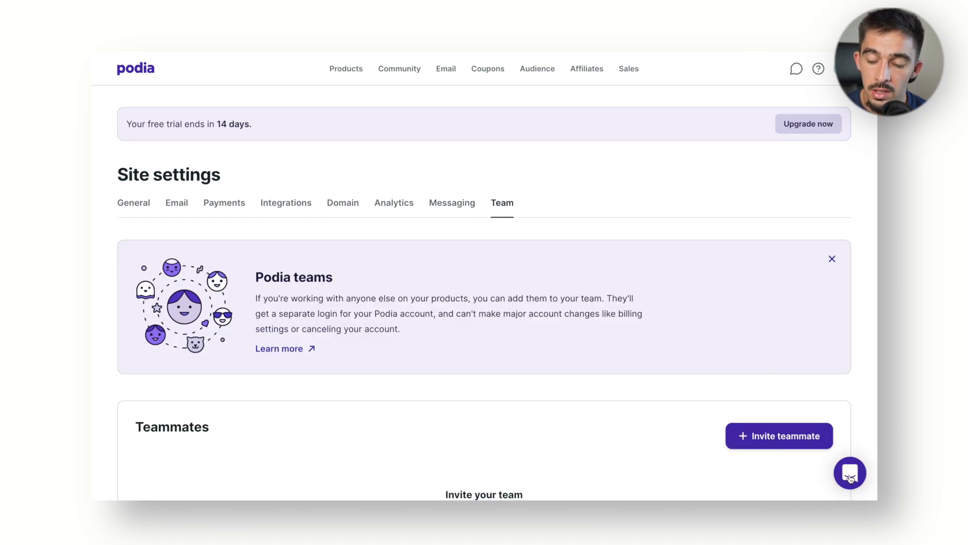
{"action": "left_click", "coordinate": [850, 475]}
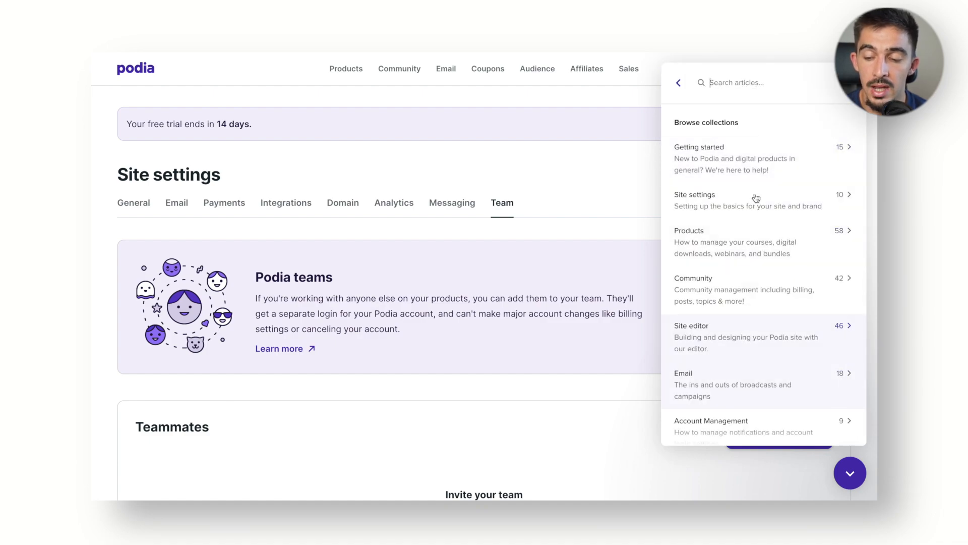
{"action": "left_click", "coordinate": [851, 476]}
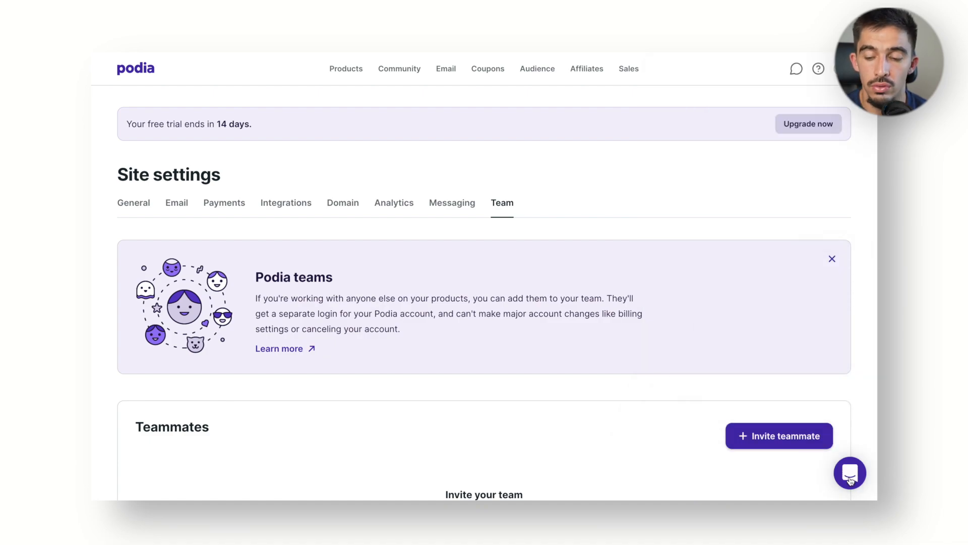
- Try the options for who can send messages, switching between everyone and logged-in customers only
{"action": "left_click", "coordinate": [447, 204]}
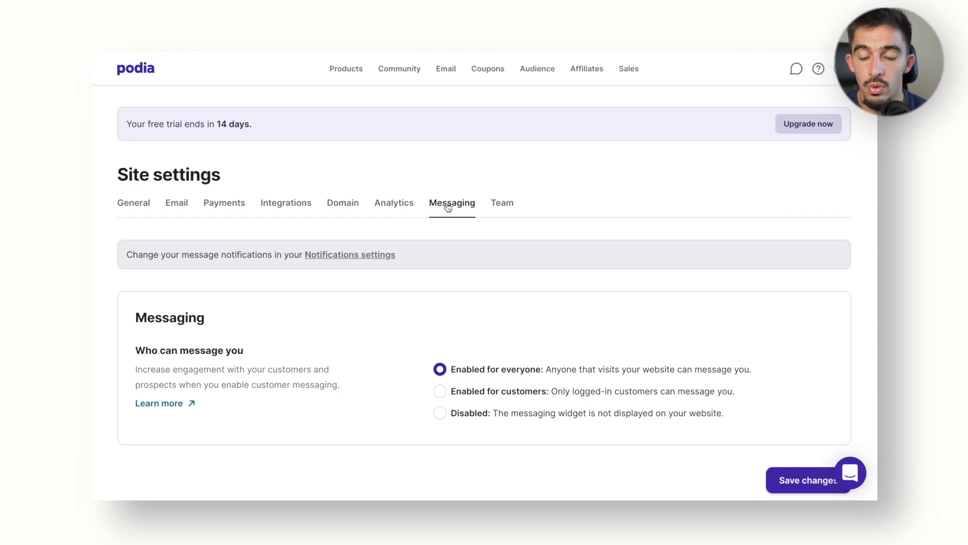
{"action": "scroll", "coordinate": [399, 264], "scroll_direction": "down", "scroll_amount": 1}
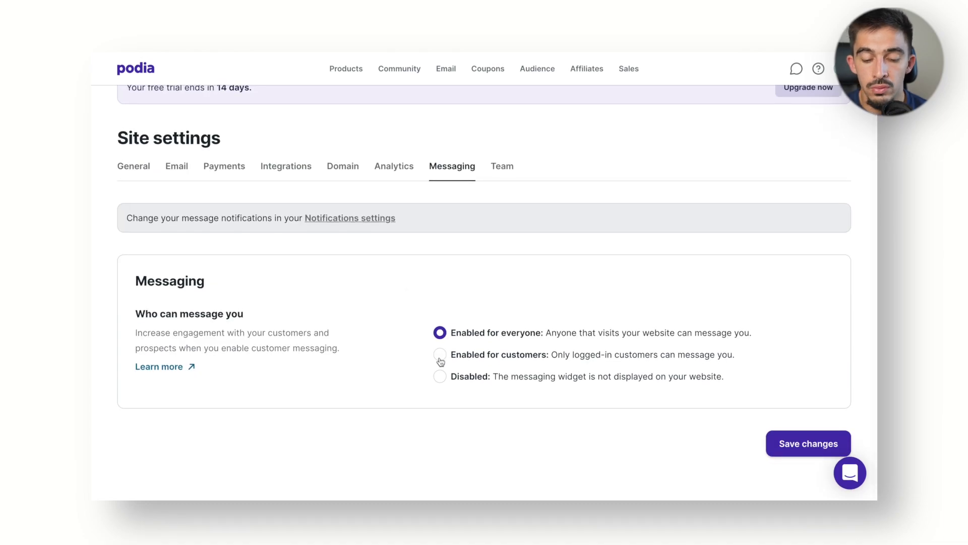
{"action": "left_click_drag", "start_coordinate": [140, 314], "coordinate": [271, 320]}
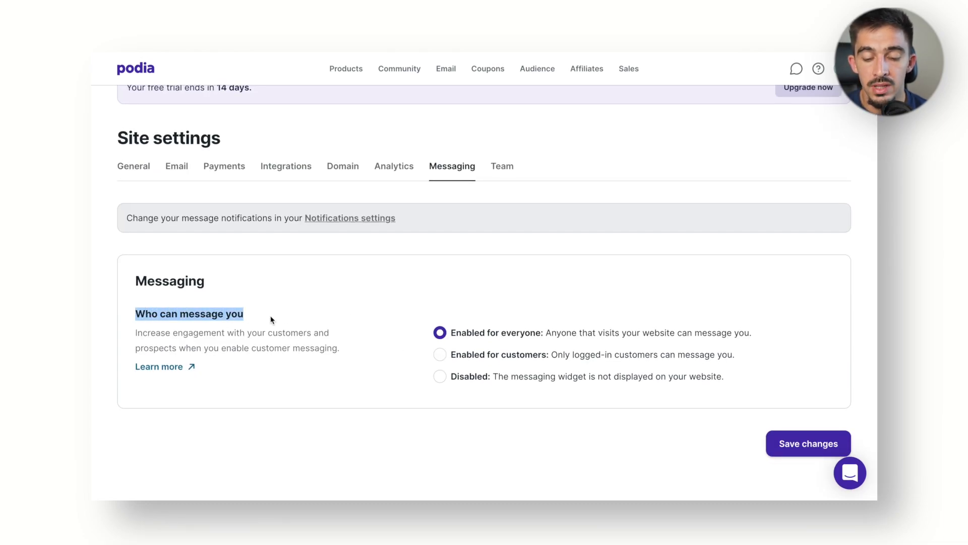
{"action": "left_click", "coordinate": [271, 320]}
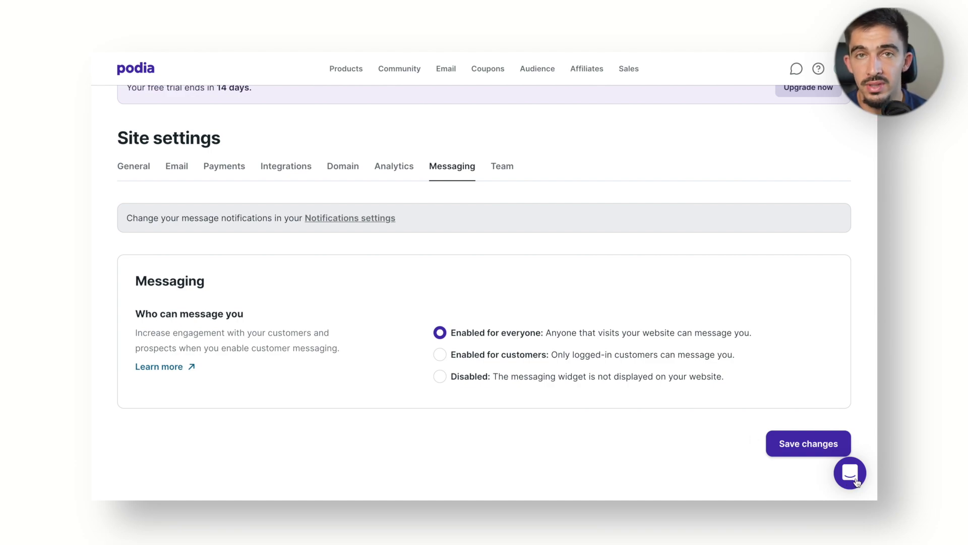
{"action": "left_click", "coordinate": [440, 379]}
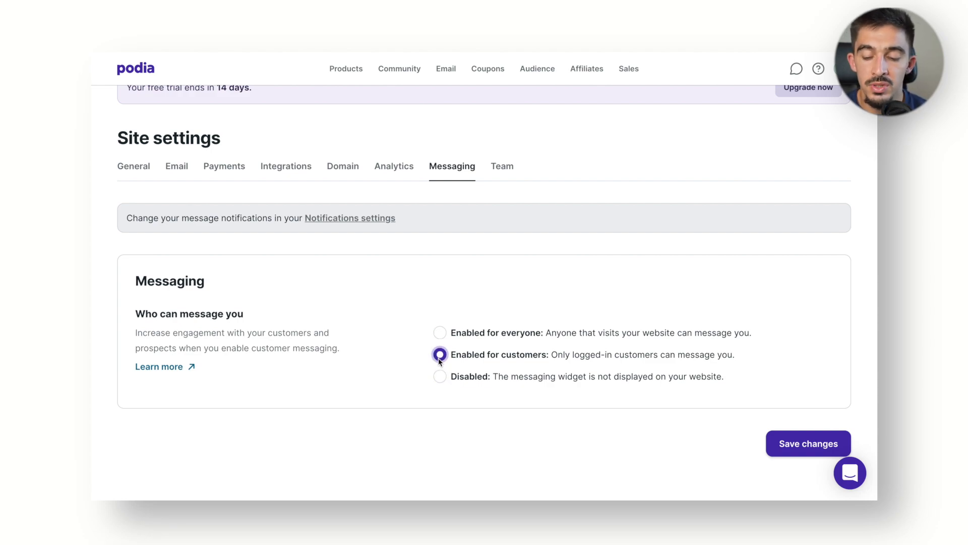
{"action": "left_click", "coordinate": [440, 333]}
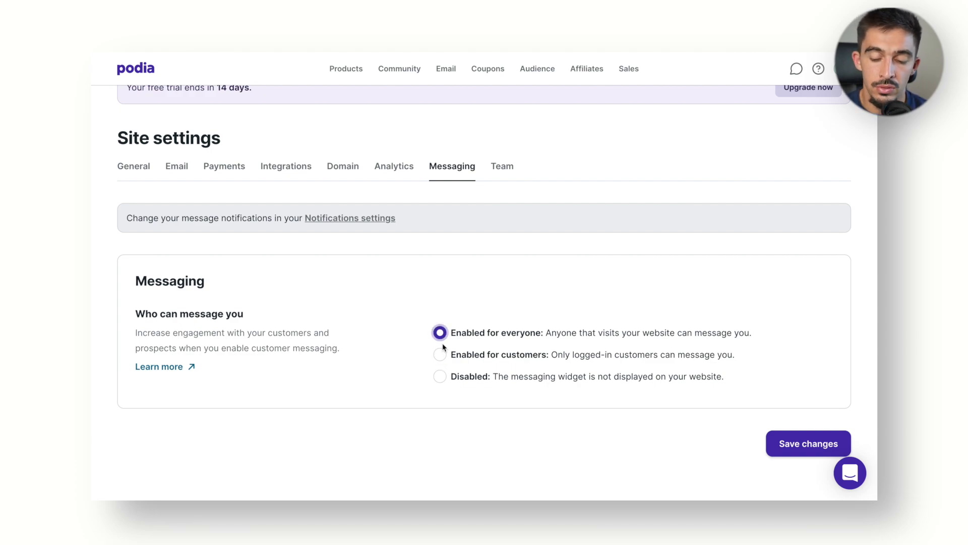
{"action": "left_click", "coordinate": [441, 356]}
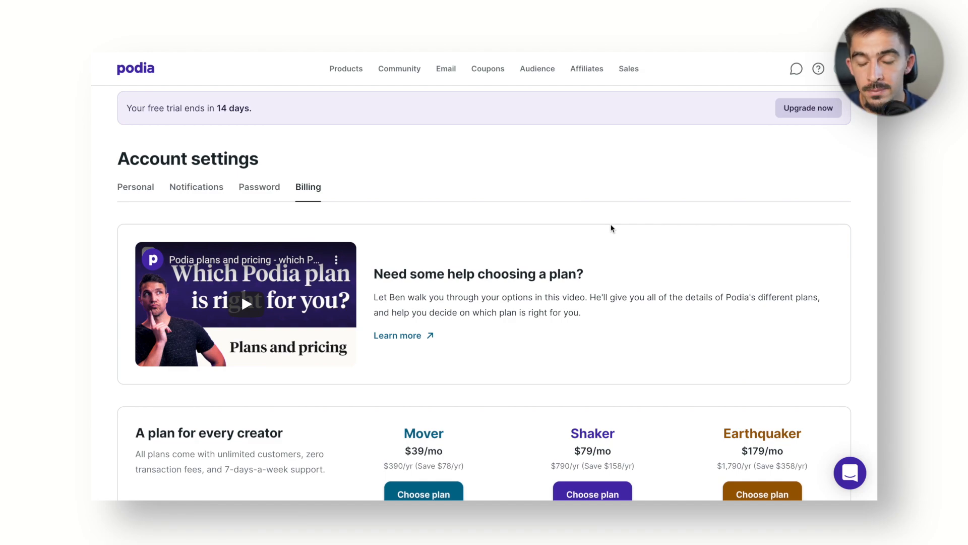
- Compare the prices and features of the Mover, Shaker and Earthquaker plans in the account's billing settings
{"action": "scroll", "coordinate": [611, 226], "scroll_direction": "down", "scroll_amount": 3}
{"action": "scroll", "coordinate": [612, 227], "scroll_direction": "down", "scroll_amount": 3}
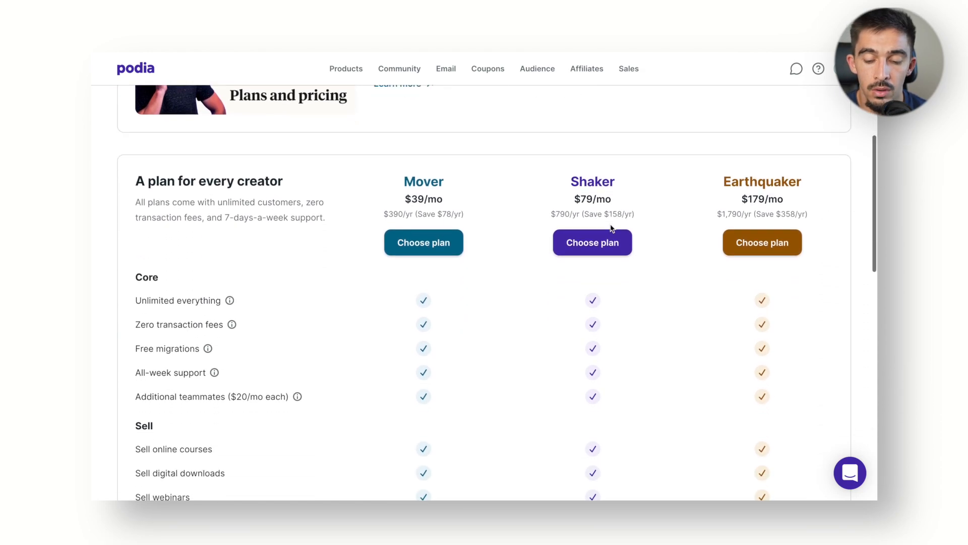
{"action": "left_click_drag", "start_coordinate": [558, 179], "coordinate": [644, 179]}
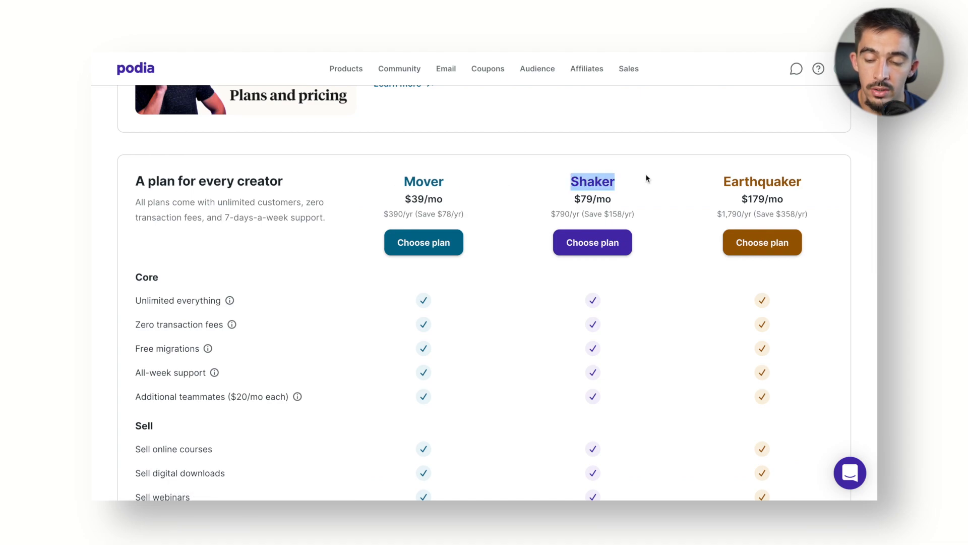
{"action": "left_click", "coordinate": [727, 182]}
{"action": "left_click_drag", "start_coordinate": [728, 182], "coordinate": [802, 186]}
{"action": "left_click", "coordinate": [704, 190]}
{"action": "scroll", "coordinate": [704, 190], "scroll_direction": "down", "scroll_amount": 1}
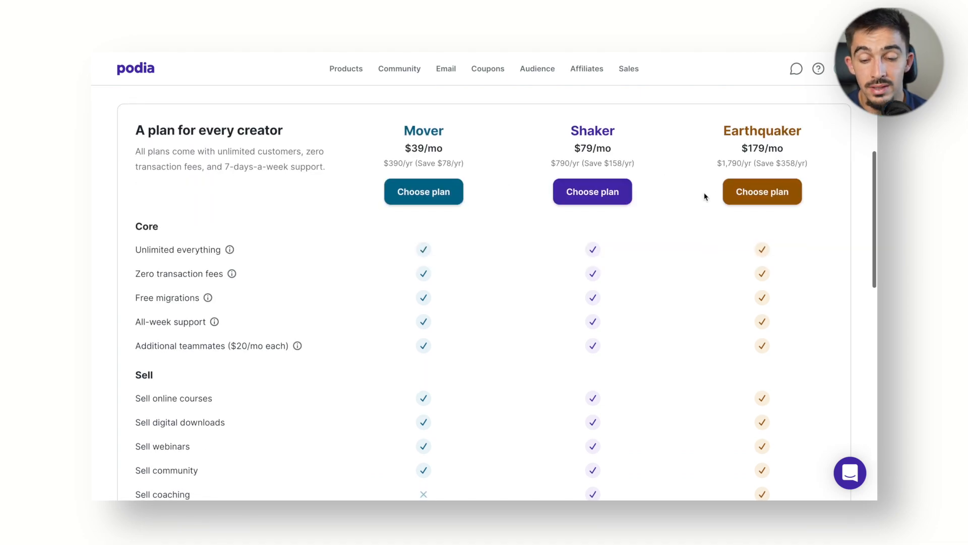
{"action": "scroll", "coordinate": [467, 192], "scroll_direction": "down", "scroll_amount": 1}
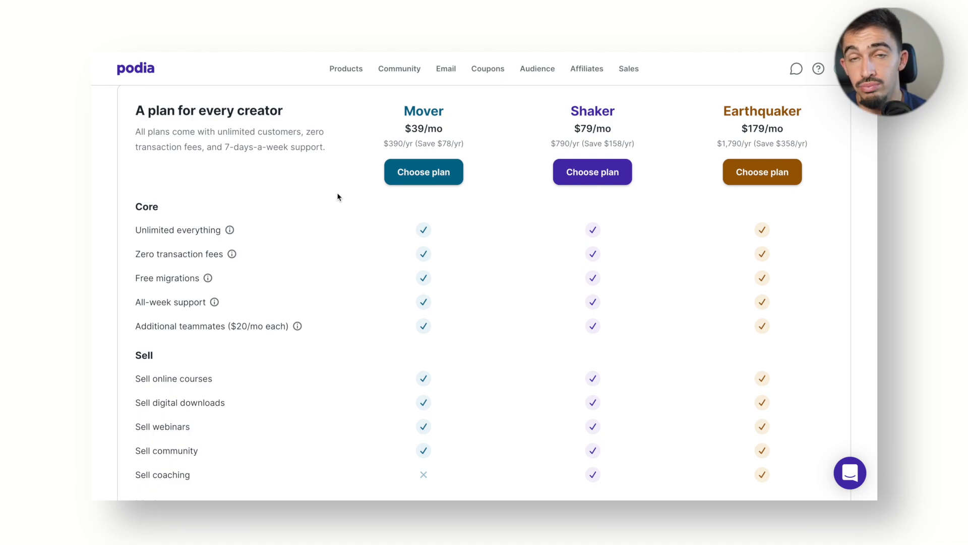
- Review the Mover plan's Core features, including unlimited everything and the details on zero transaction fees
{"action": "left_click_drag", "start_coordinate": [404, 114], "coordinate": [449, 113]}
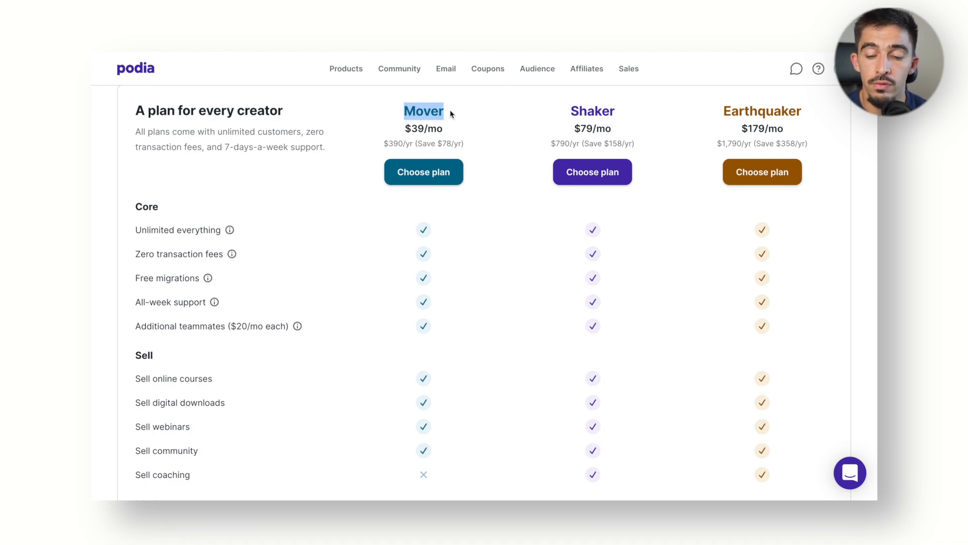
{"action": "left_click", "coordinate": [450, 113]}
{"action": "scroll", "coordinate": [300, 287], "scroll_direction": "down", "scroll_amount": 1}
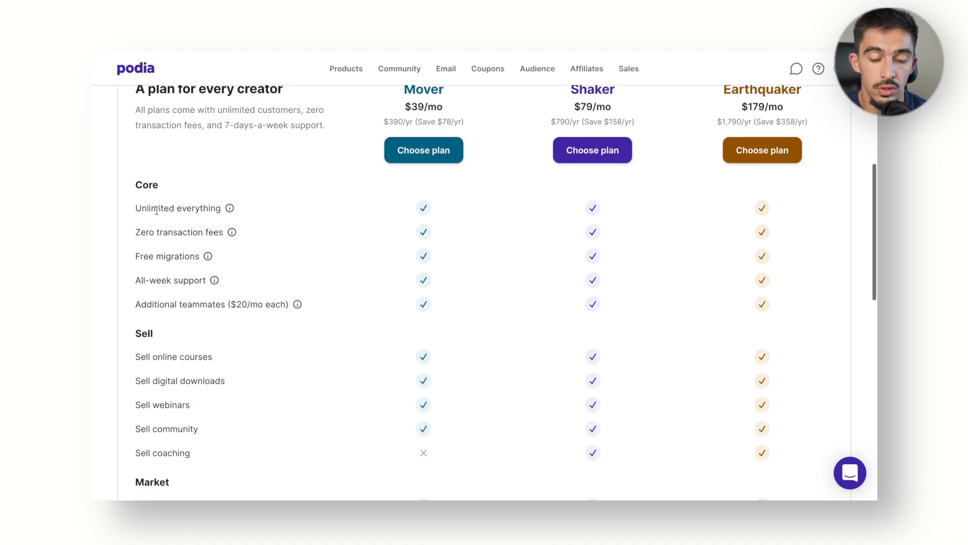
{"action": "left_click_drag", "start_coordinate": [138, 192], "coordinate": [163, 190]}
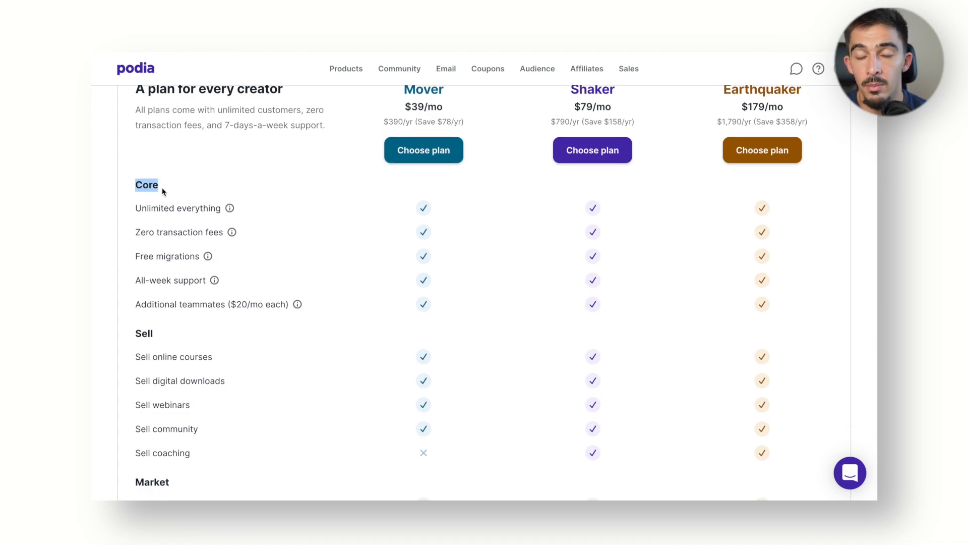
{"action": "left_click_drag", "start_coordinate": [138, 208], "coordinate": [225, 215]}
{"action": "left_click_drag", "start_coordinate": [135, 231], "coordinate": [233, 233]}
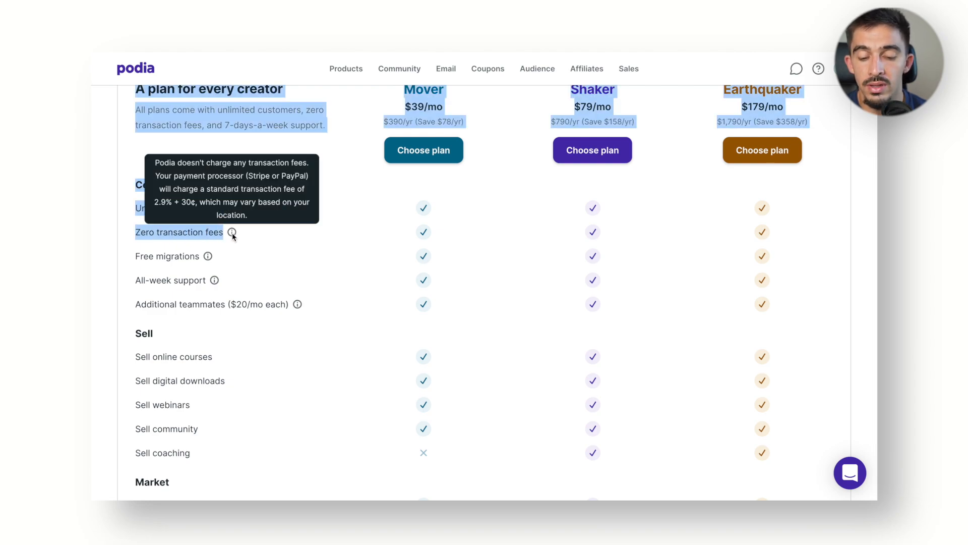
{"action": "left_click", "coordinate": [233, 236]}
- Check the Mover plan's Sell and Market features: coaching, paid community, course certificates, affiliate marketing and embedded checkout
{"action": "scroll", "coordinate": [166, 254], "scroll_direction": "down", "scroll_amount": 5}
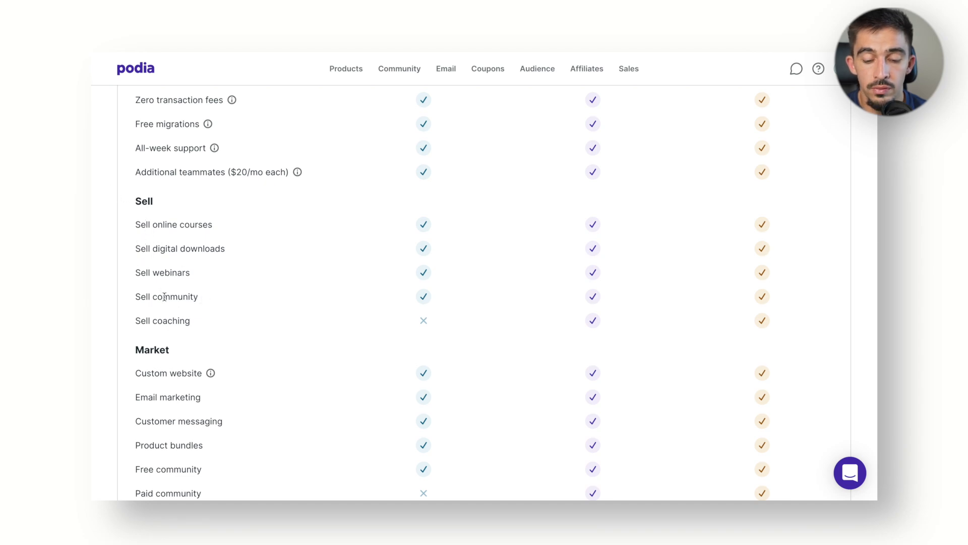
{"action": "left_click_drag", "start_coordinate": [136, 321], "coordinate": [189, 321]}
{"action": "left_click", "coordinate": [202, 328]}
{"action": "scroll", "coordinate": [202, 327], "scroll_direction": "down", "scroll_amount": 4}
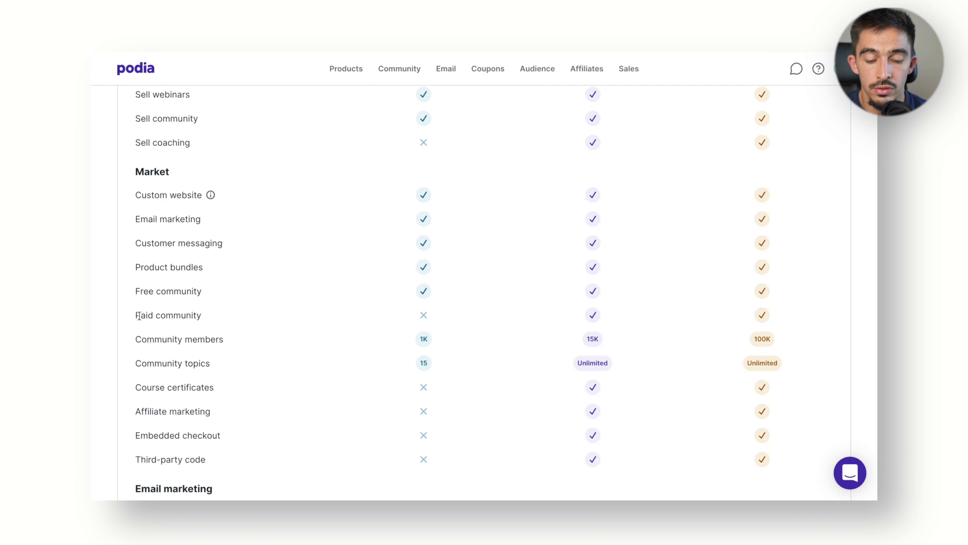
{"action": "left_click_drag", "start_coordinate": [137, 316], "coordinate": [201, 315]}
{"action": "scroll", "coordinate": [202, 316], "scroll_direction": "down", "scroll_amount": 2}
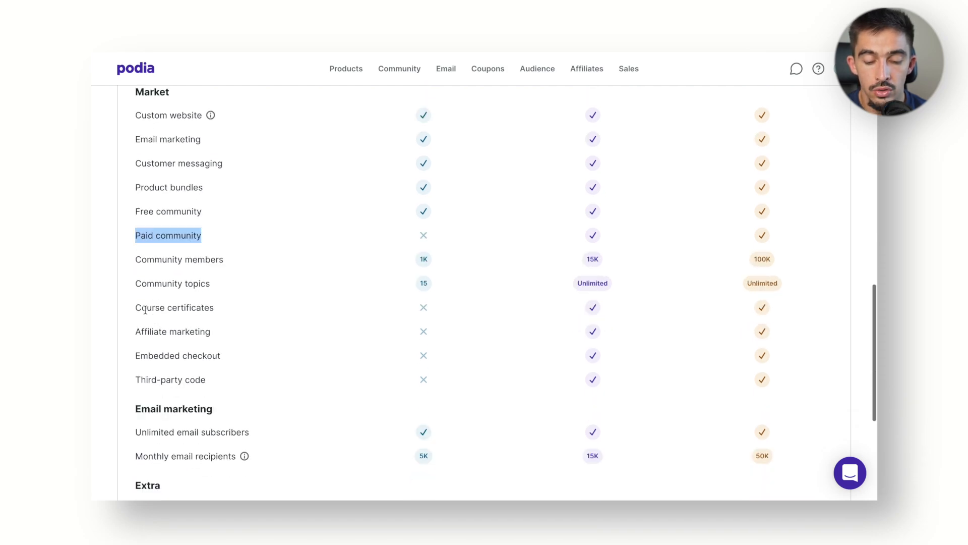
{"action": "left_click_drag", "start_coordinate": [136, 308], "coordinate": [237, 309]}
{"action": "left_click", "coordinate": [191, 311]}
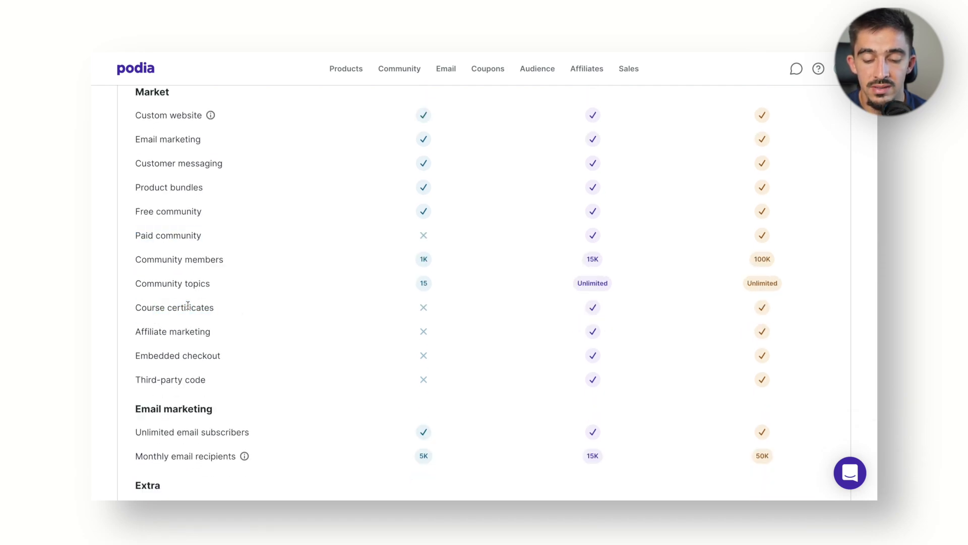
{"action": "left_click_drag", "start_coordinate": [132, 332], "coordinate": [218, 335]}
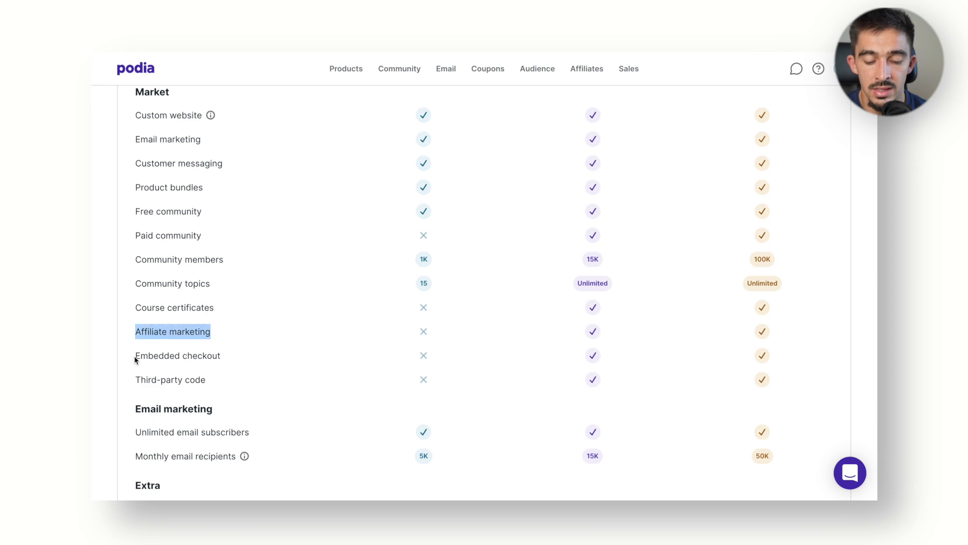
{"action": "left_click_drag", "start_coordinate": [134, 356], "coordinate": [220, 356]}
{"action": "left_click", "coordinate": [223, 359]}
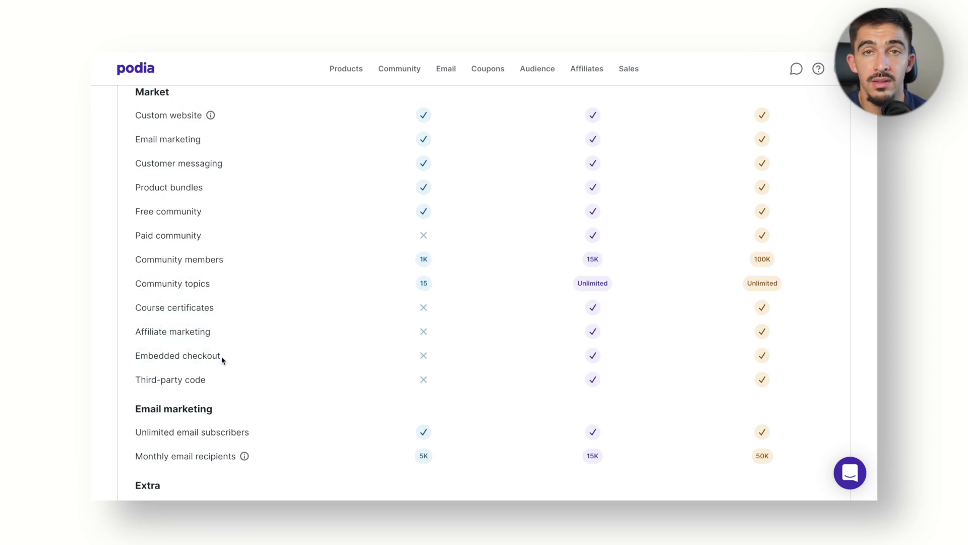
- Examine the Extra features in the plan comparison, from team seats to the monthly group creator call
{"action": "scroll", "coordinate": [222, 359], "scroll_direction": "down", "scroll_amount": 5}
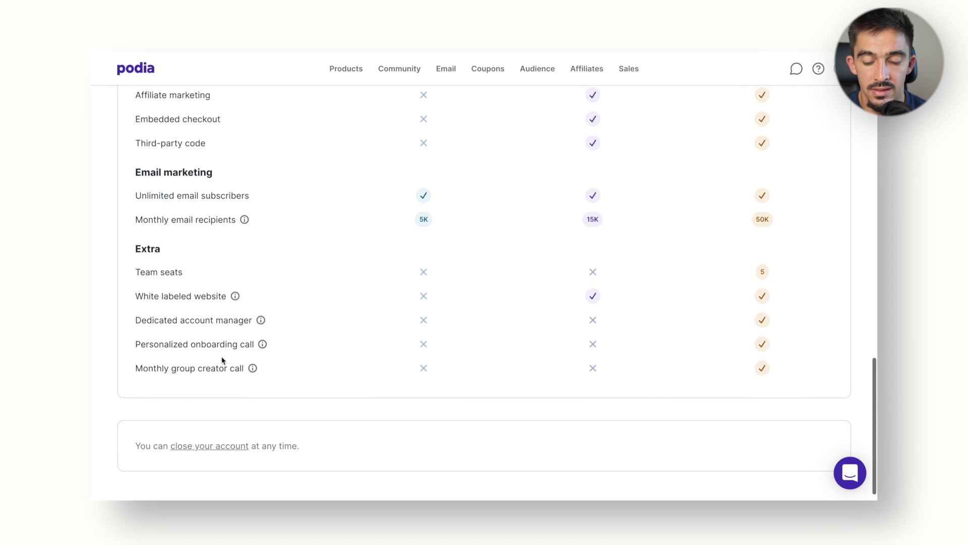
{"action": "left_click_drag", "start_coordinate": [136, 248], "coordinate": [254, 367]}
{"action": "left_click", "coordinate": [254, 367]}
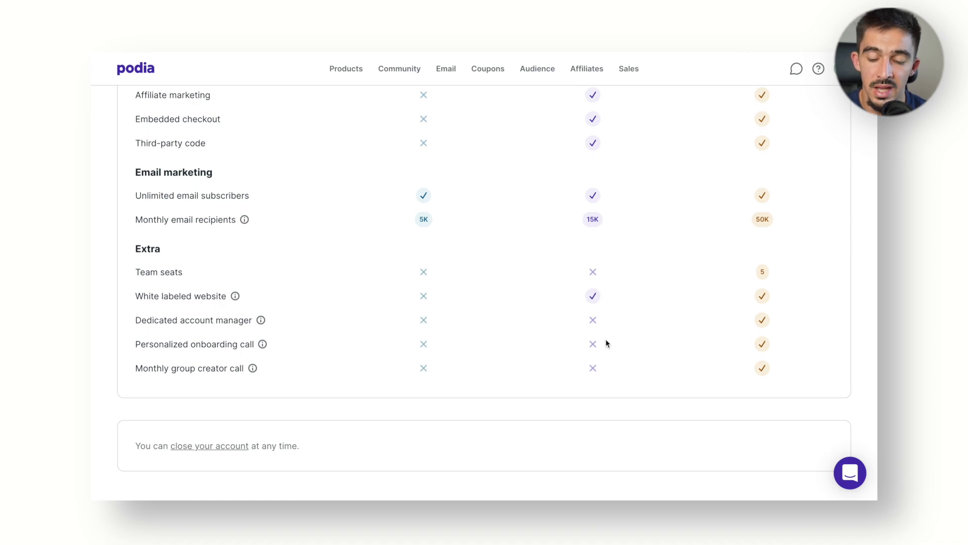
- Review the Shaker plan from its price through its Market, Email marketing and Extra features
{"action": "scroll", "coordinate": [624, 235], "scroll_direction": "up", "scroll_amount": 15}
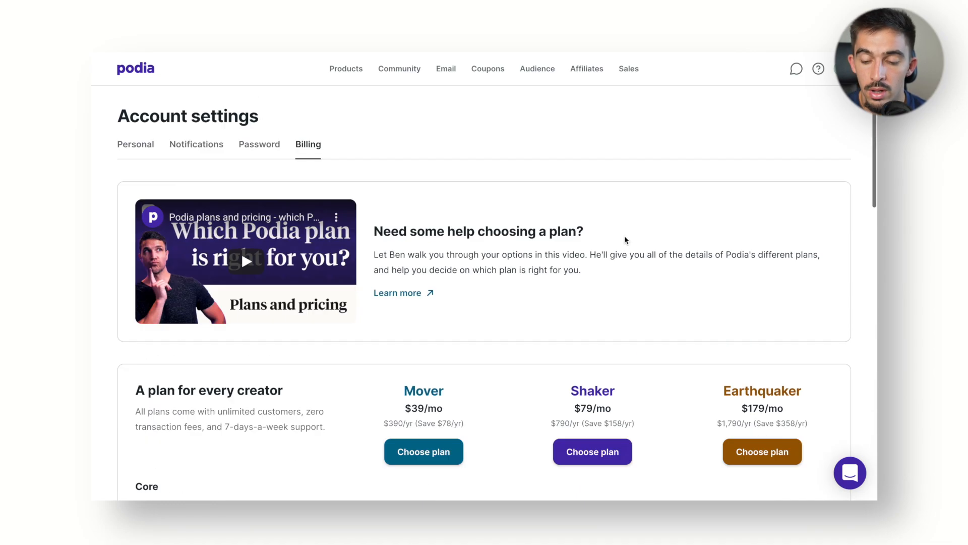
{"action": "scroll", "coordinate": [625, 235], "scroll_direction": "down", "scroll_amount": 2}
{"action": "left_click_drag", "start_coordinate": [572, 277], "coordinate": [642, 281]}
{"action": "scroll", "coordinate": [642, 282], "scroll_direction": "down", "scroll_amount": 15}
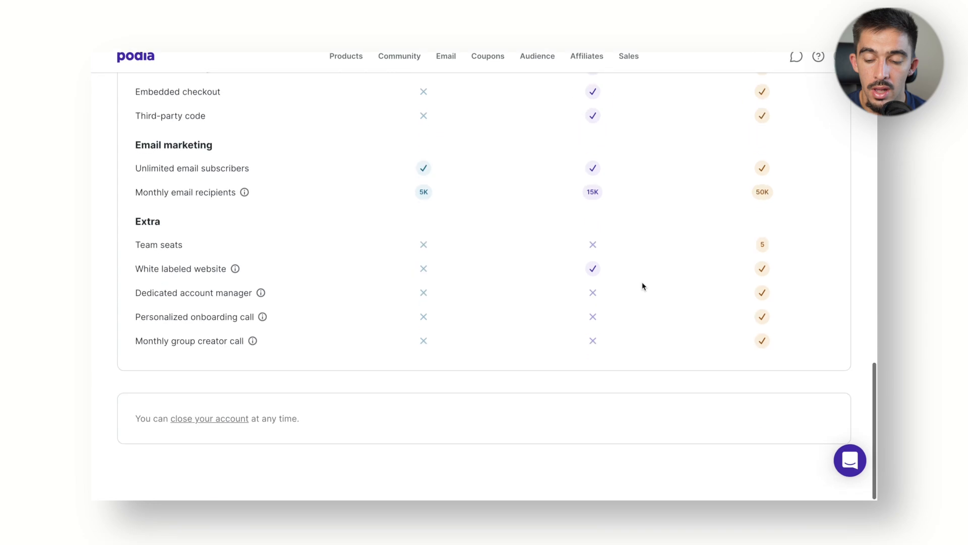
{"action": "scroll", "coordinate": [576, 235], "scroll_direction": "up", "scroll_amount": 3}
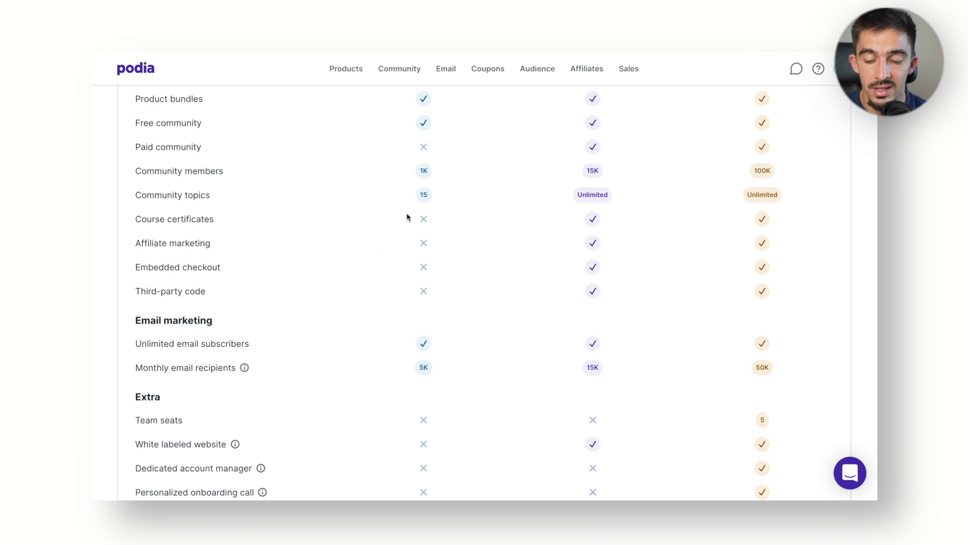
{"action": "scroll", "coordinate": [514, 265], "scroll_direction": "down", "scroll_amount": 3}
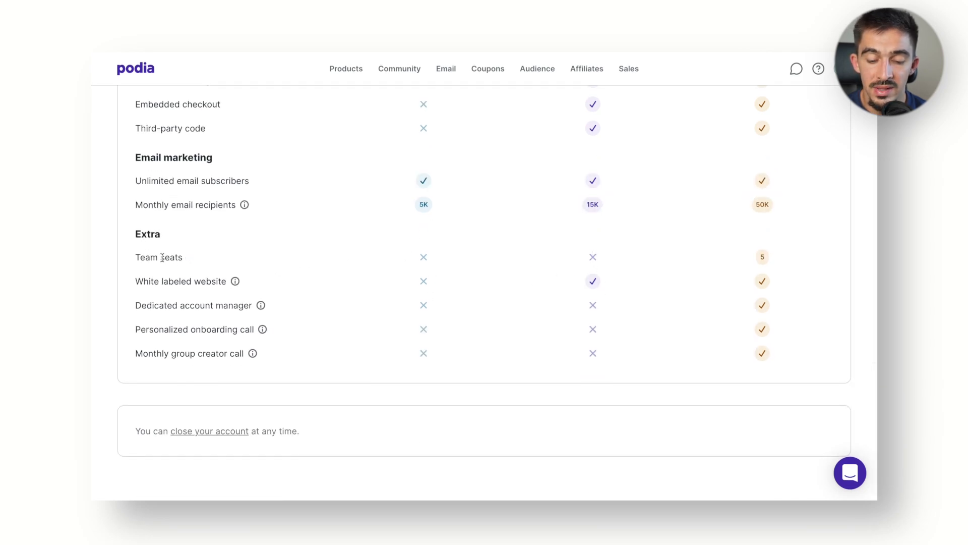
- Review the Earthquaker plan's monthly price and its features through the Extra section
{"action": "scroll", "coordinate": [770, 265], "scroll_direction": "up", "scroll_amount": 15}
{"action": "scroll", "coordinate": [769, 263], "scroll_direction": "up", "scroll_amount": 2}
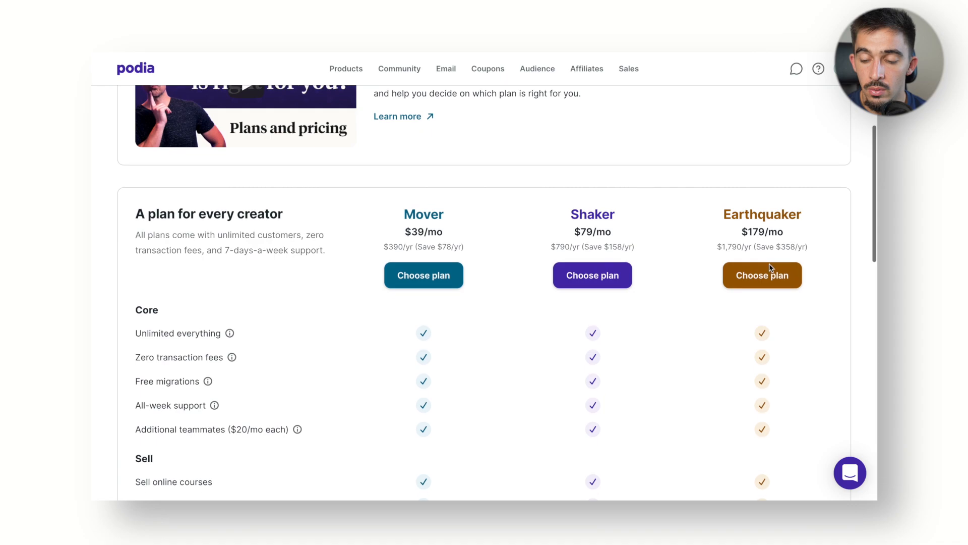
{"action": "left_click_drag", "start_coordinate": [724, 214], "coordinate": [810, 213]}
{"action": "right_click", "coordinate": [811, 212]}
{"action": "left_click", "coordinate": [822, 217]}
{"action": "scroll", "coordinate": [829, 217], "scroll_direction": "down", "scroll_amount": 3}
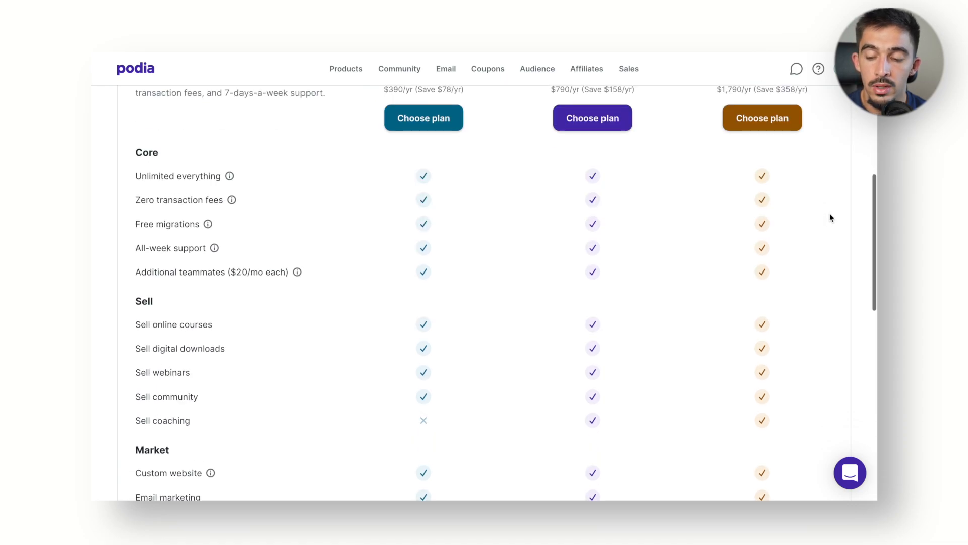
{"action": "scroll", "coordinate": [793, 171], "scroll_direction": "up", "scroll_amount": 2}
{"action": "left_click_drag", "start_coordinate": [741, 146], "coordinate": [783, 149]}
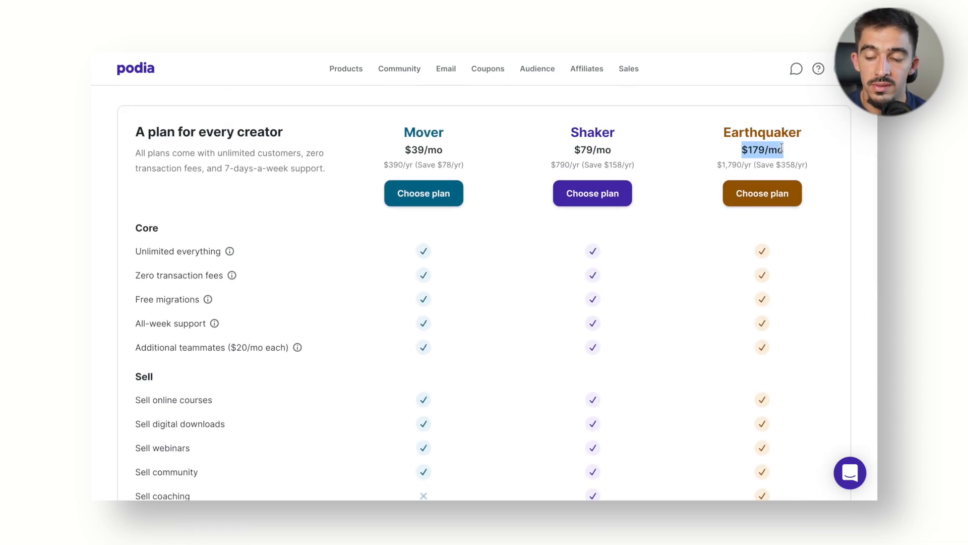
{"action": "left_click", "coordinate": [781, 148]}
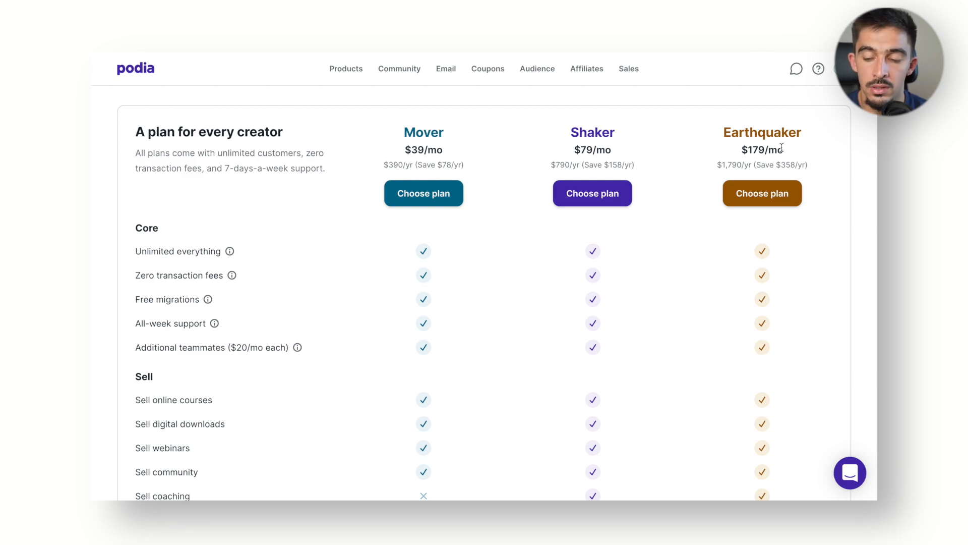
{"action": "scroll", "coordinate": [781, 152], "scroll_direction": "down", "scroll_amount": 10}
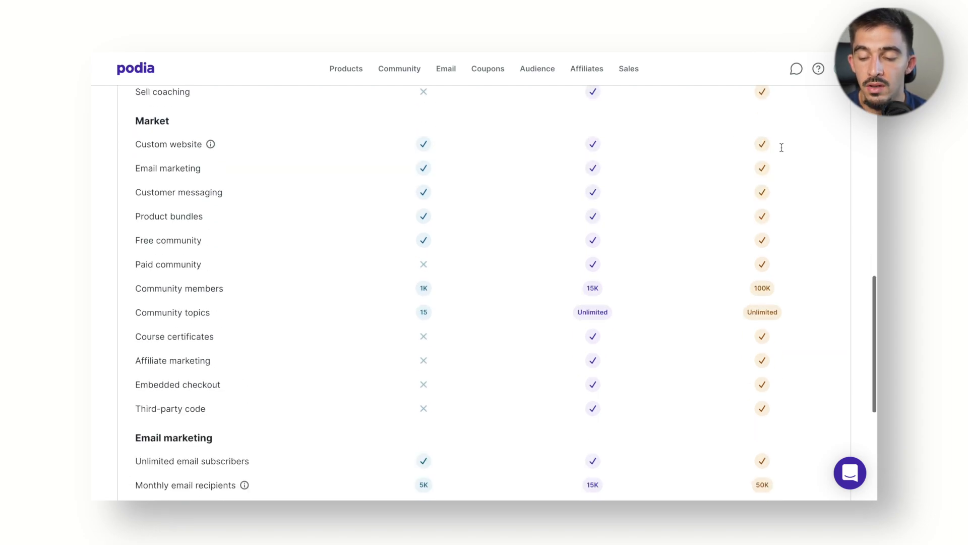
{"action": "scroll", "coordinate": [782, 233], "scroll_direction": "down", "scroll_amount": 4}
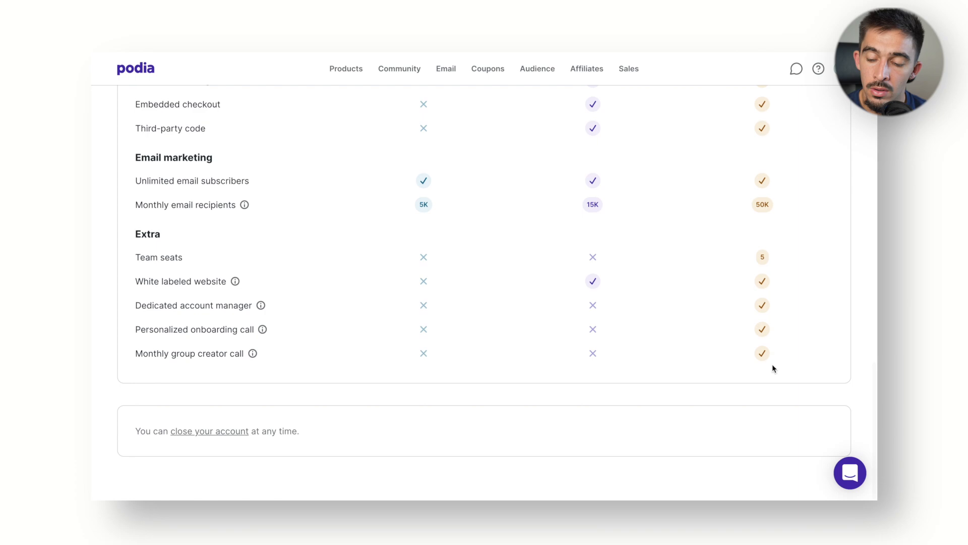